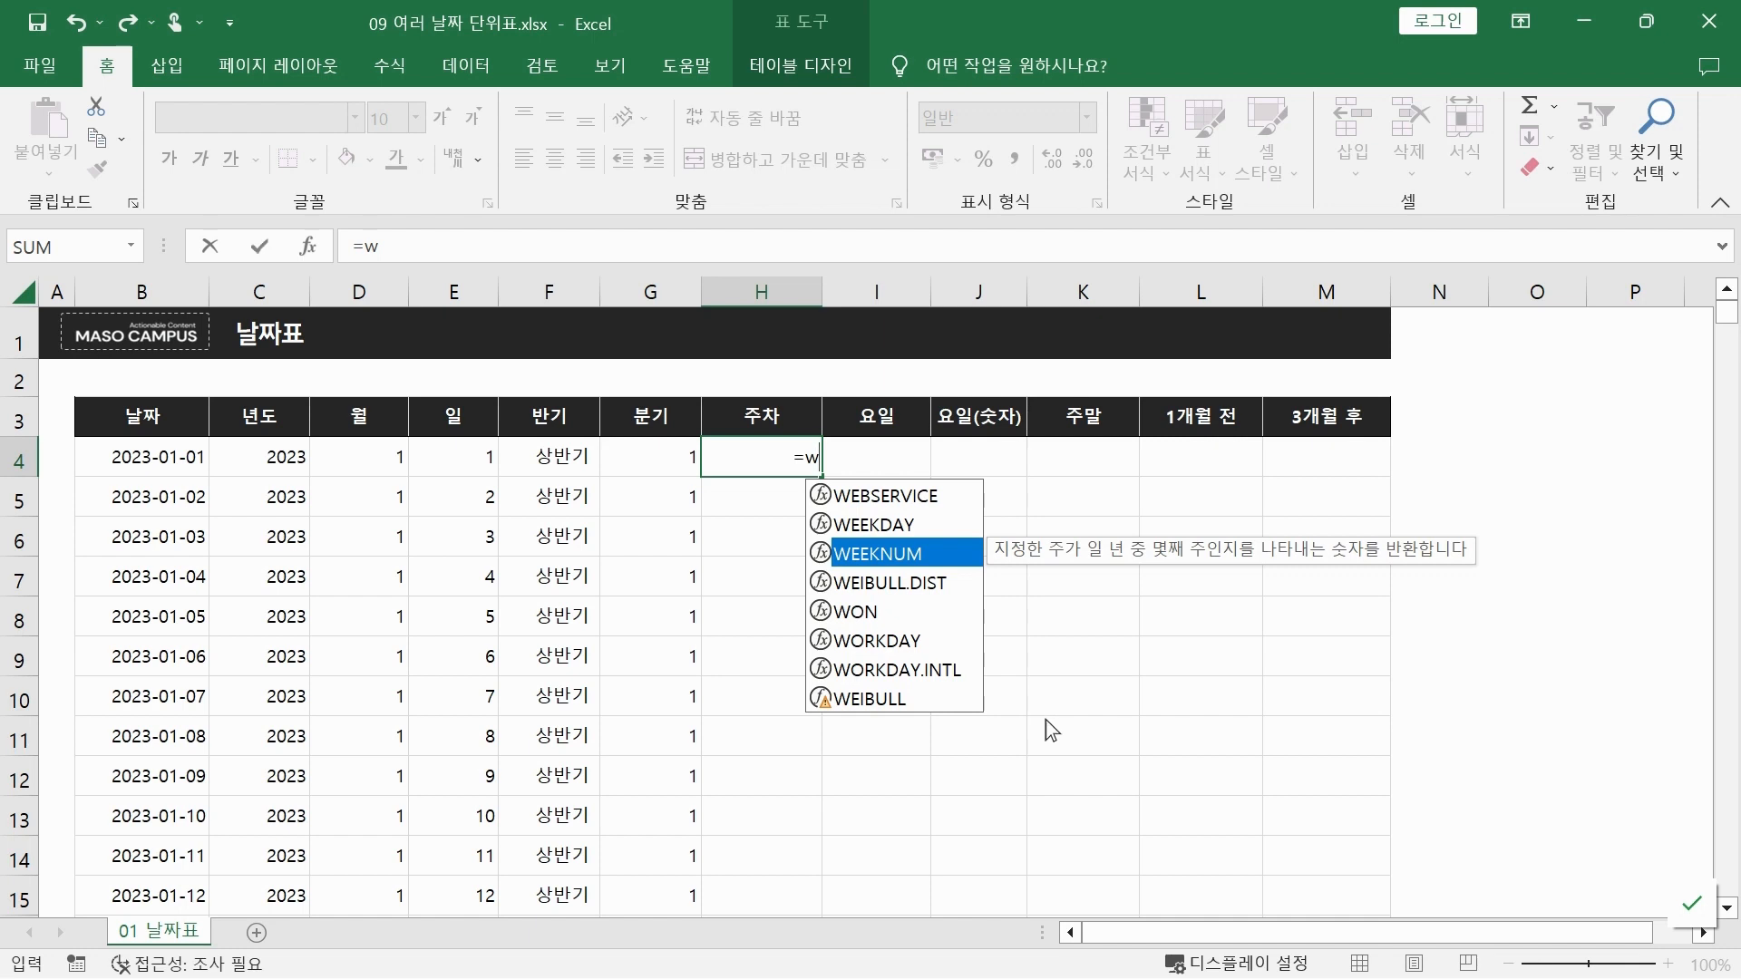
key("Tab")
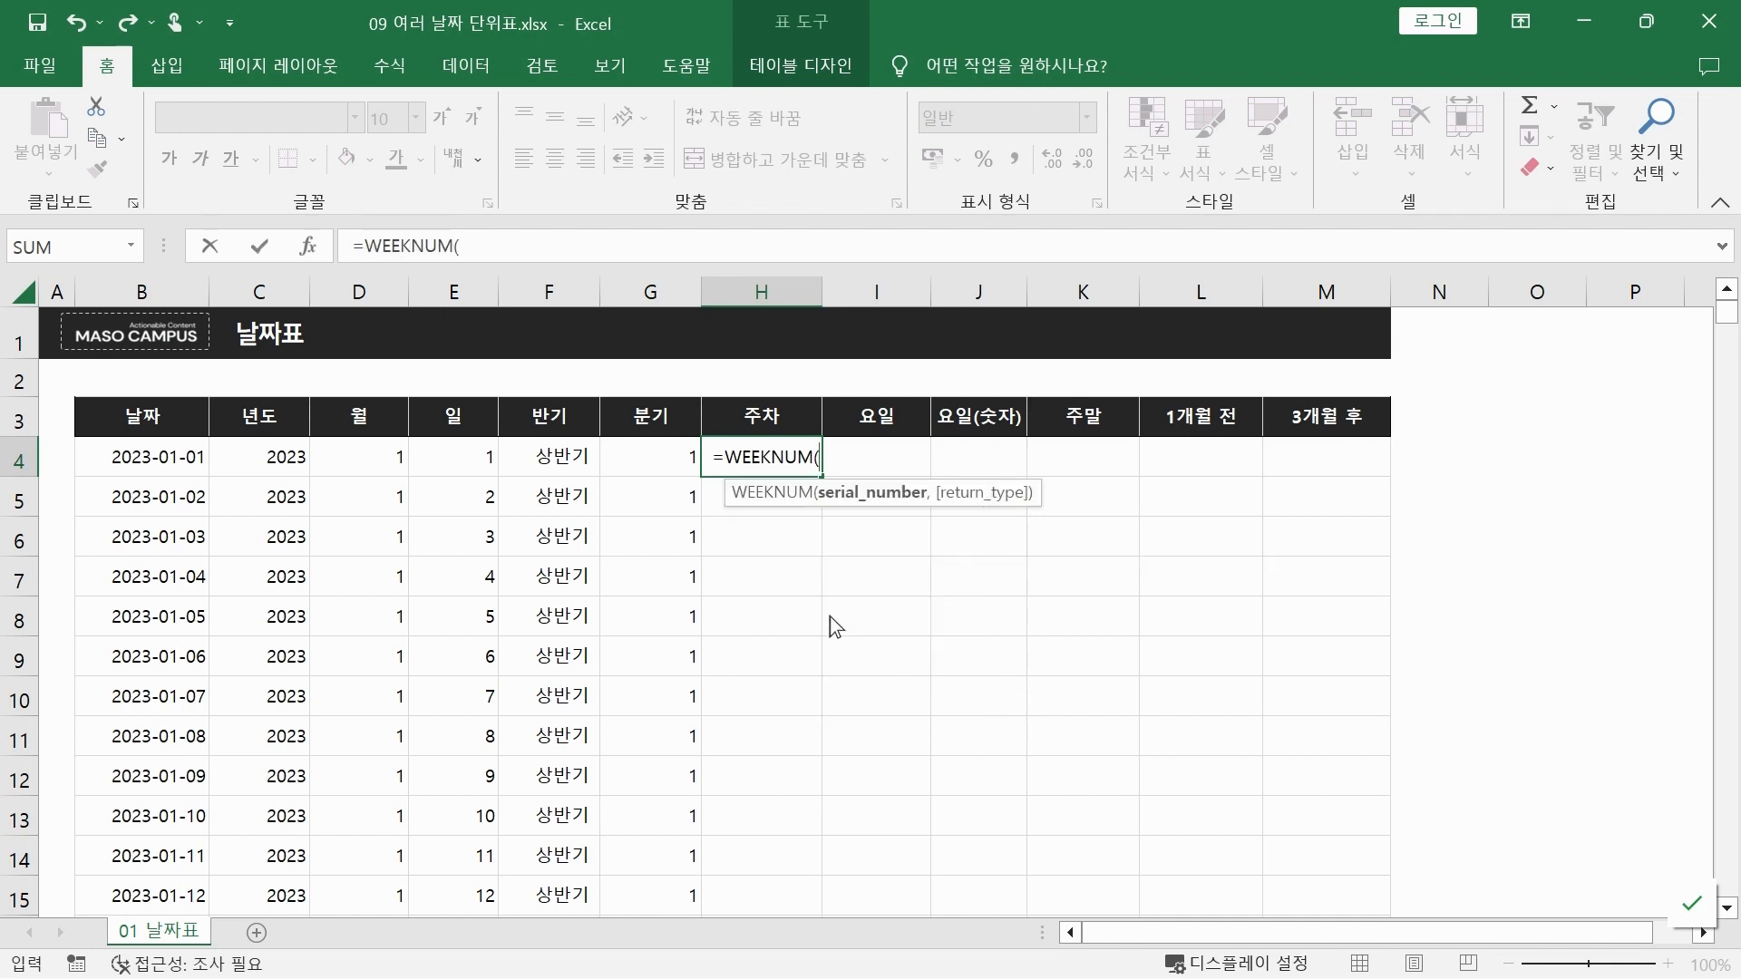
left_click(184, 472)
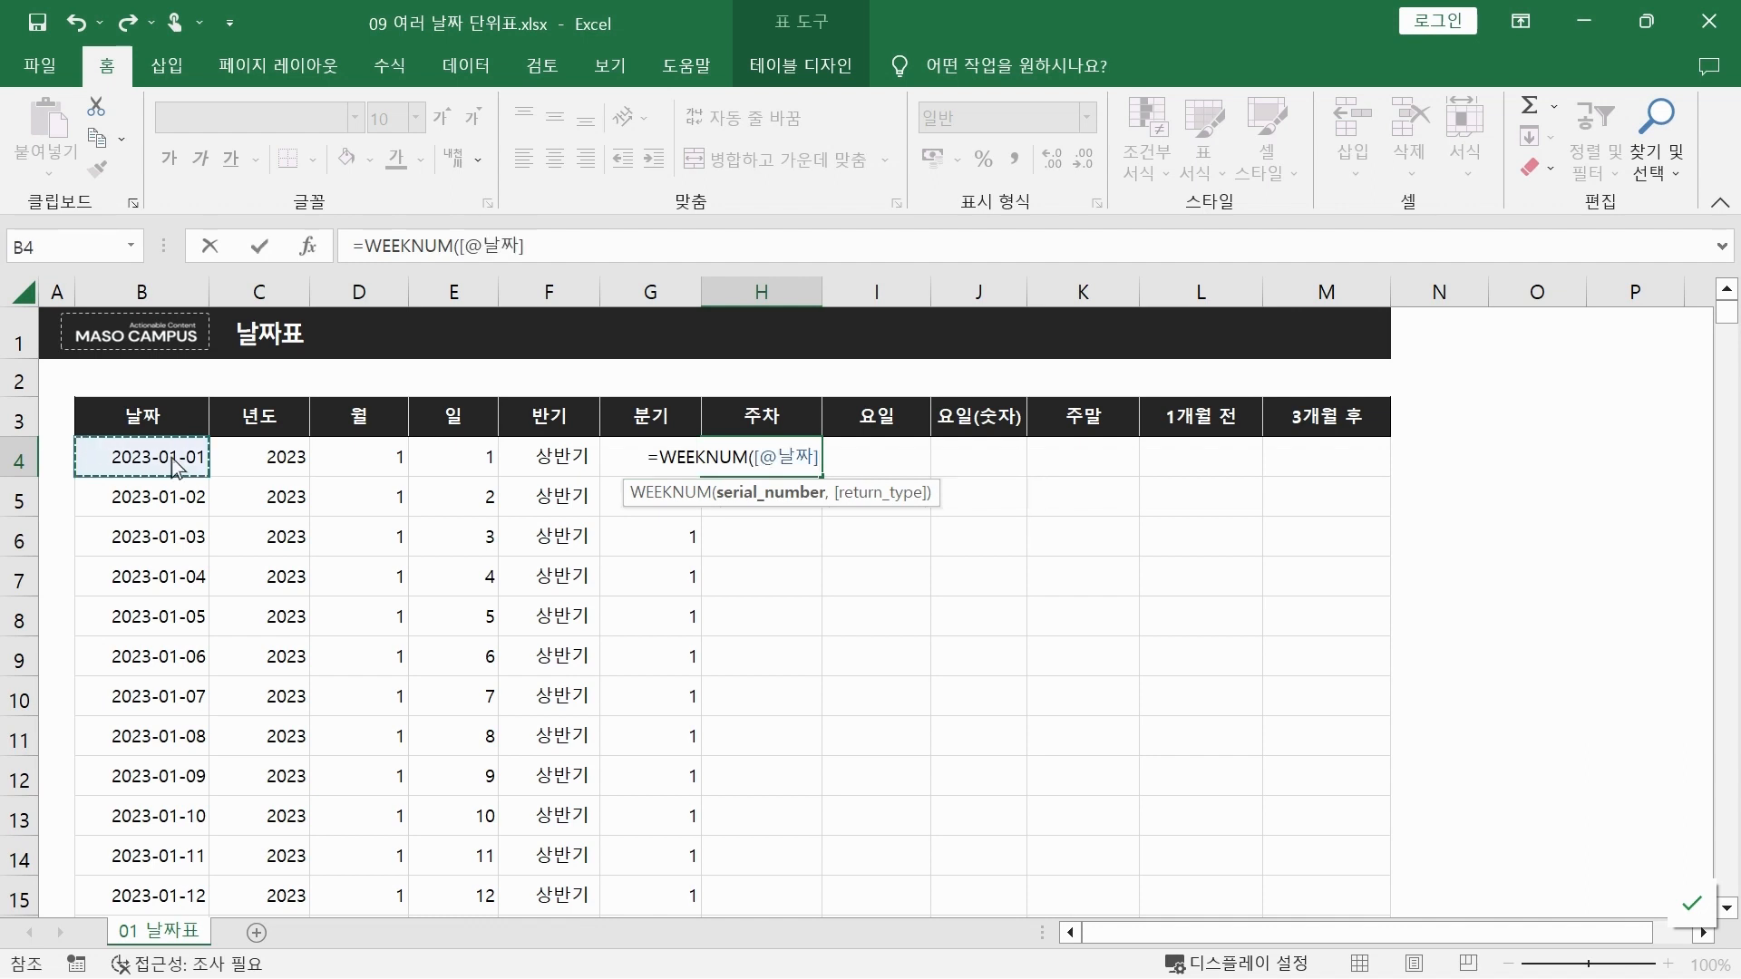
type(")")
key("Return")
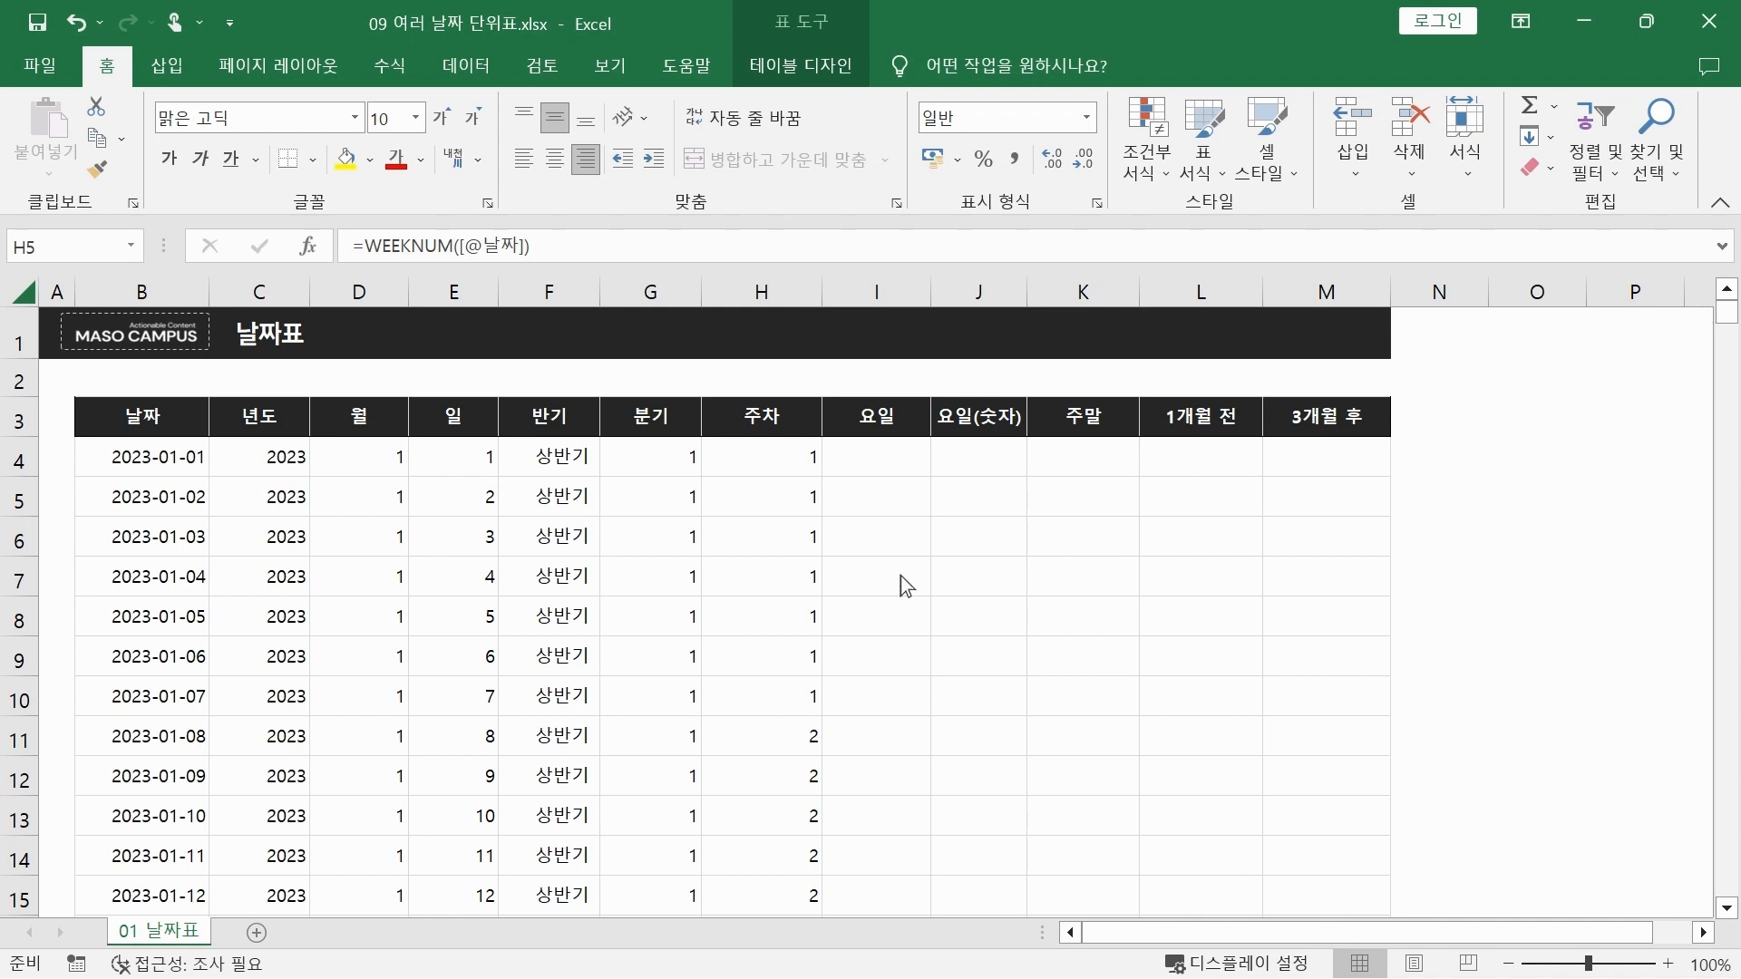
- Examine the week numbers in the 주차 column through early June and return to the table's first rows
scroll(918, 625, "down", 9)
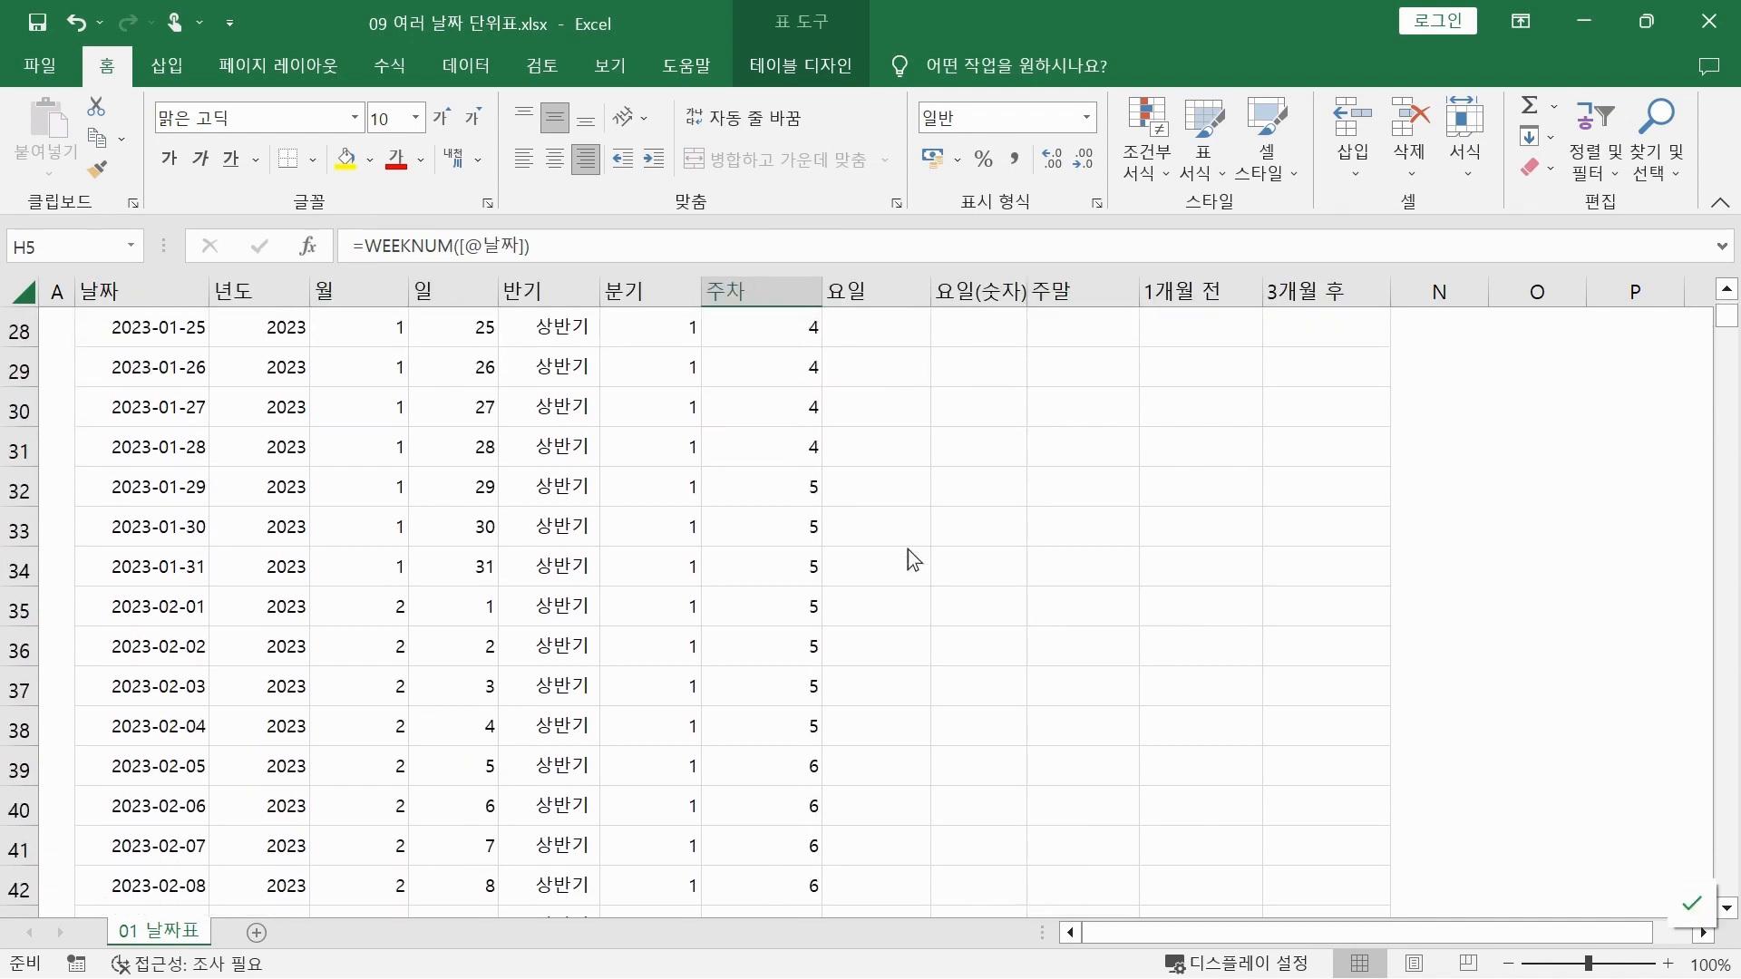
scroll(907, 550, "down", 8)
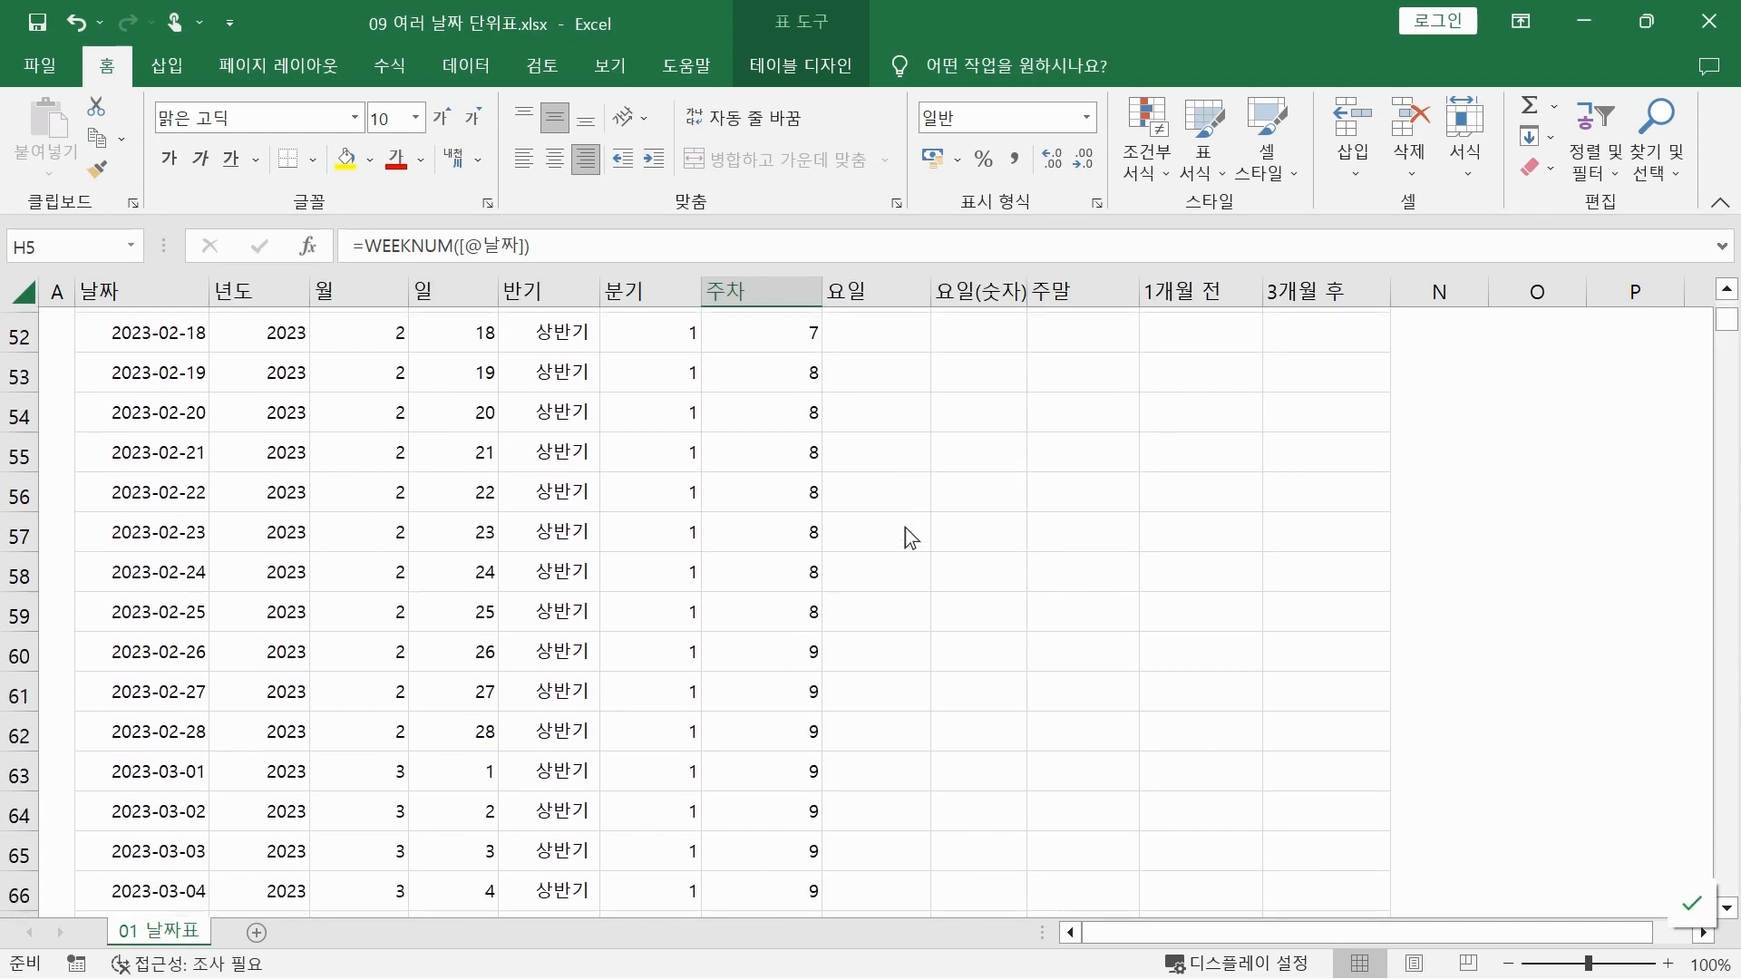
scroll(909, 537, "down", 2)
scroll(909, 537, "up", 3)
scroll(910, 539, "up", 2)
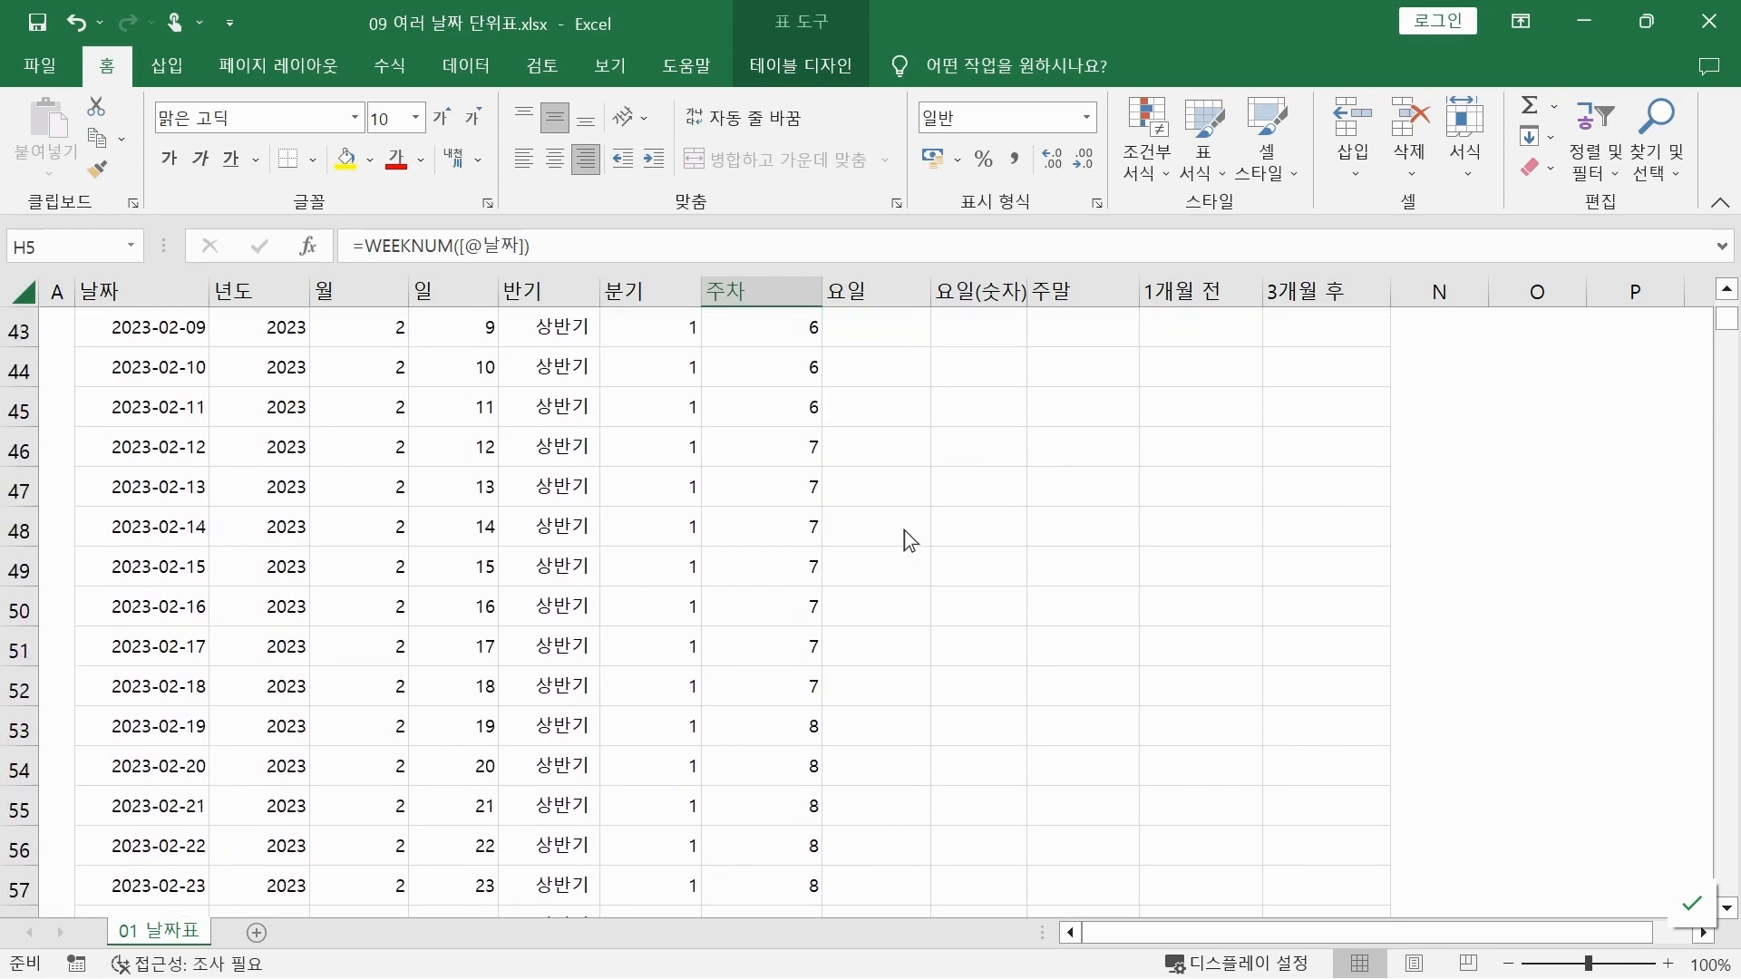
scroll(905, 530, "up", 1)
scroll(901, 529, "down", 10)
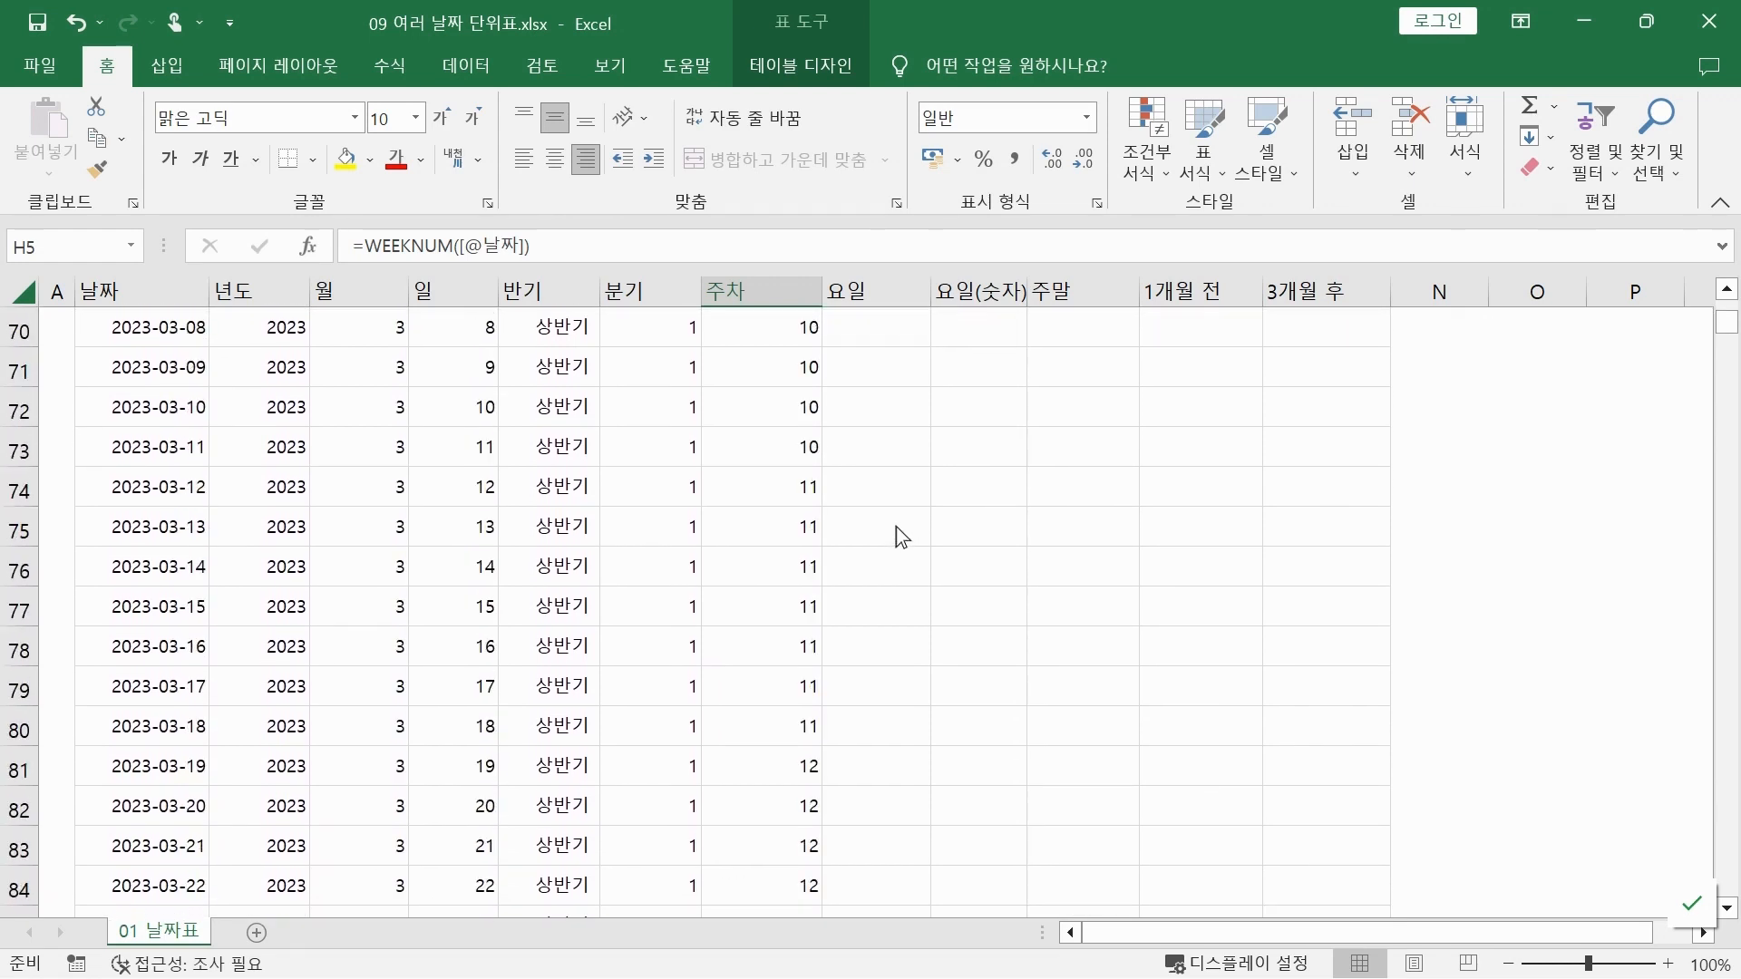
scroll(896, 529, "down", 16)
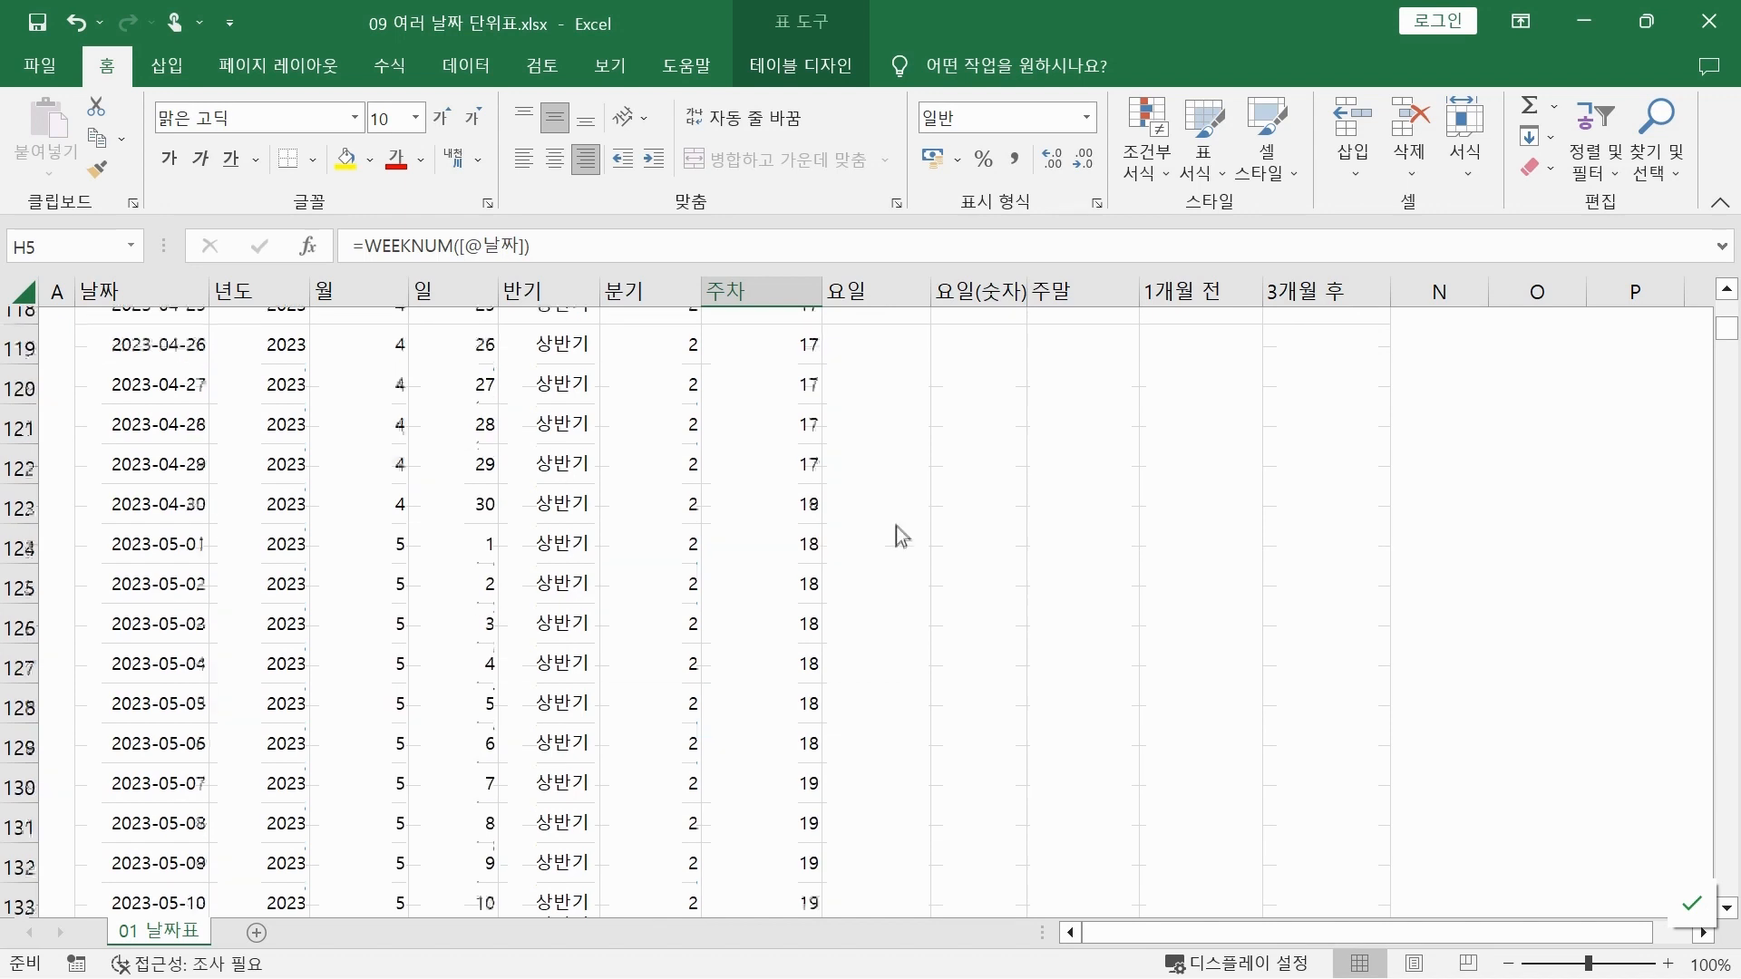
scroll(896, 528, "down", 11)
scroll(887, 526, "up", 1)
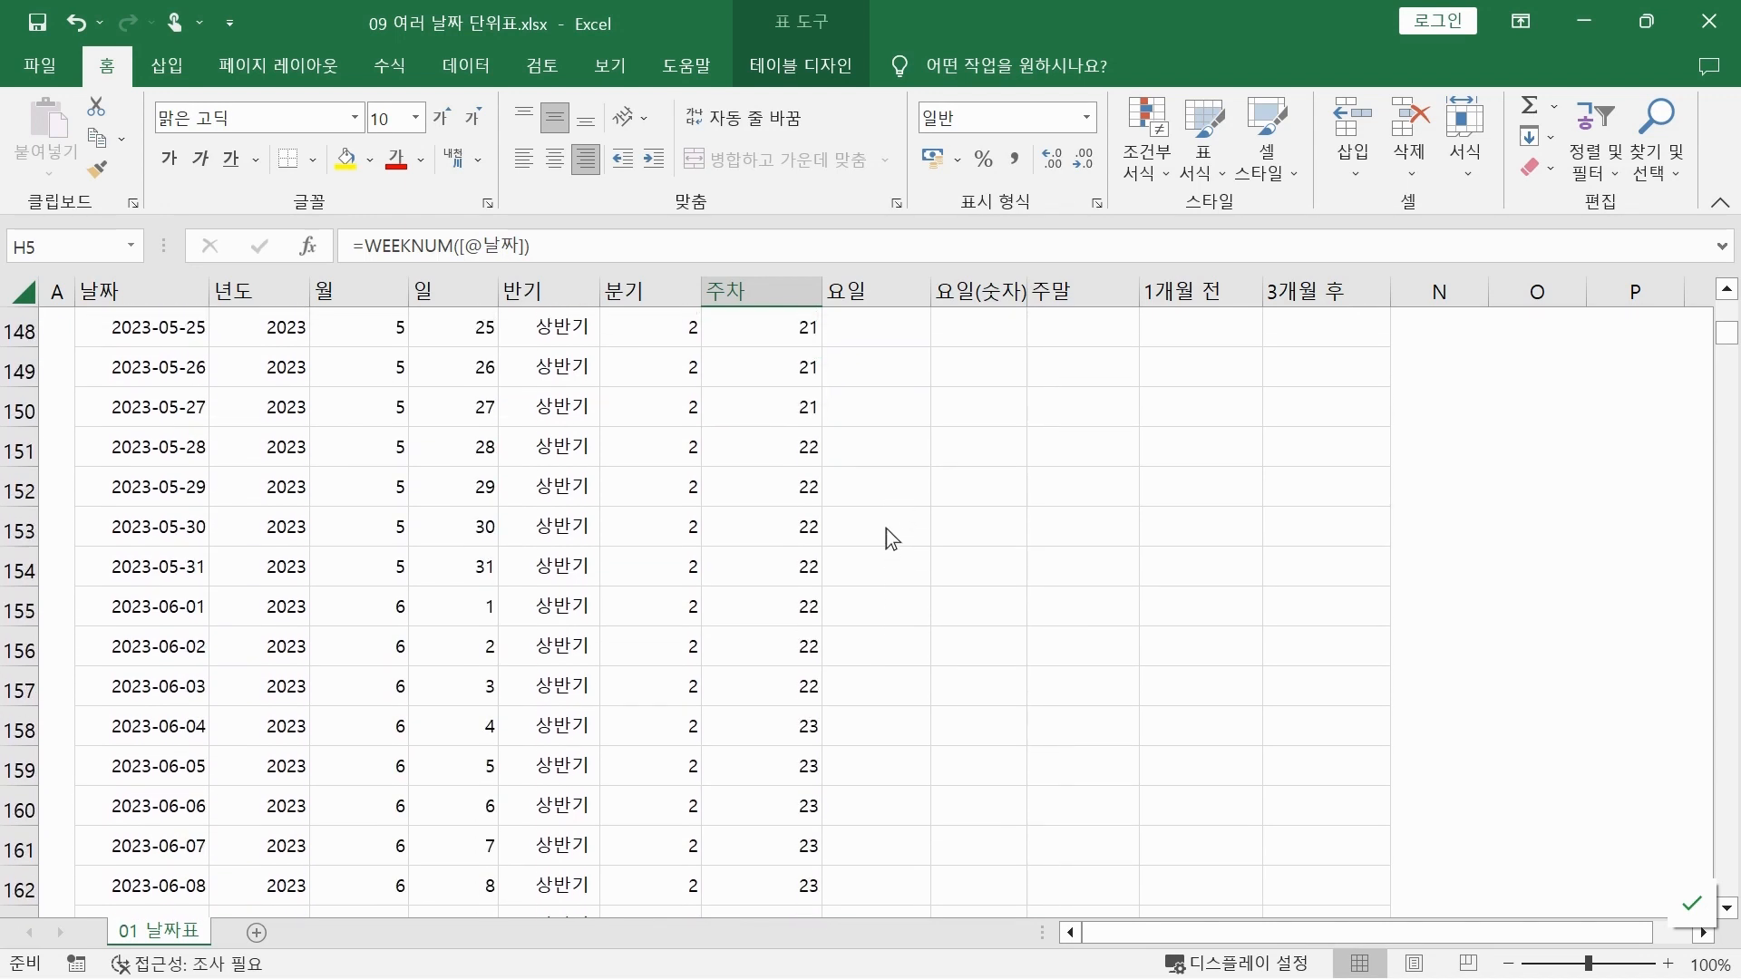
scroll(885, 529, "up", 20)
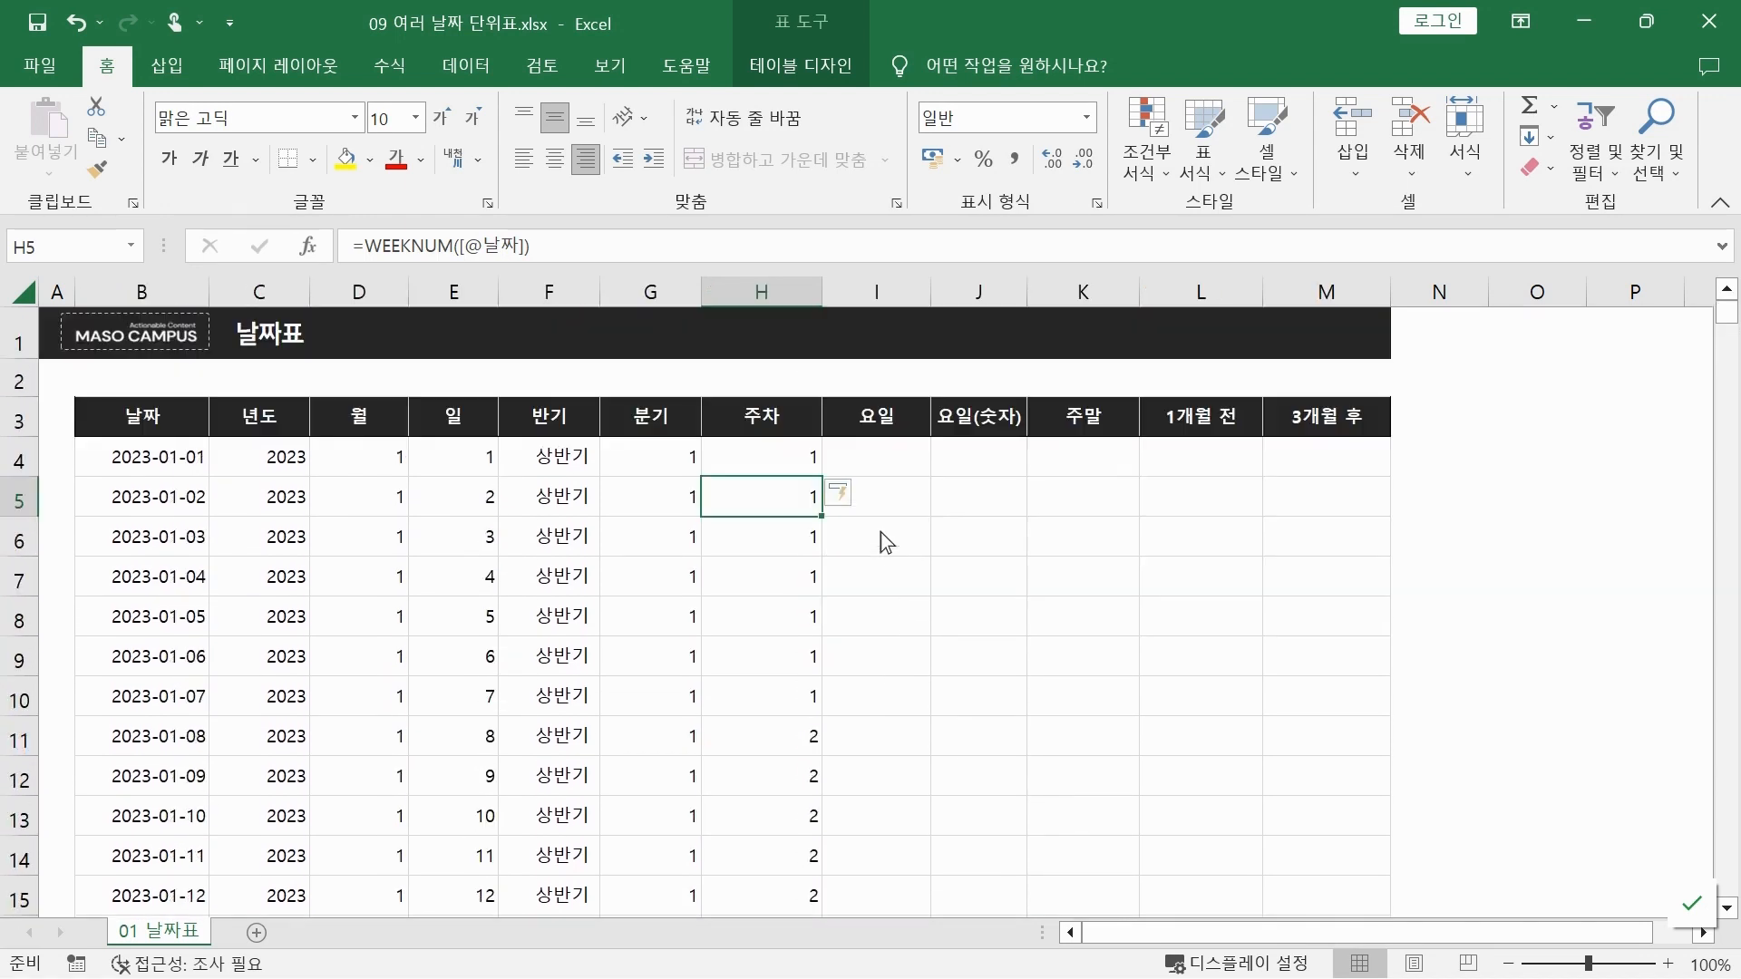
left_click(896, 455)
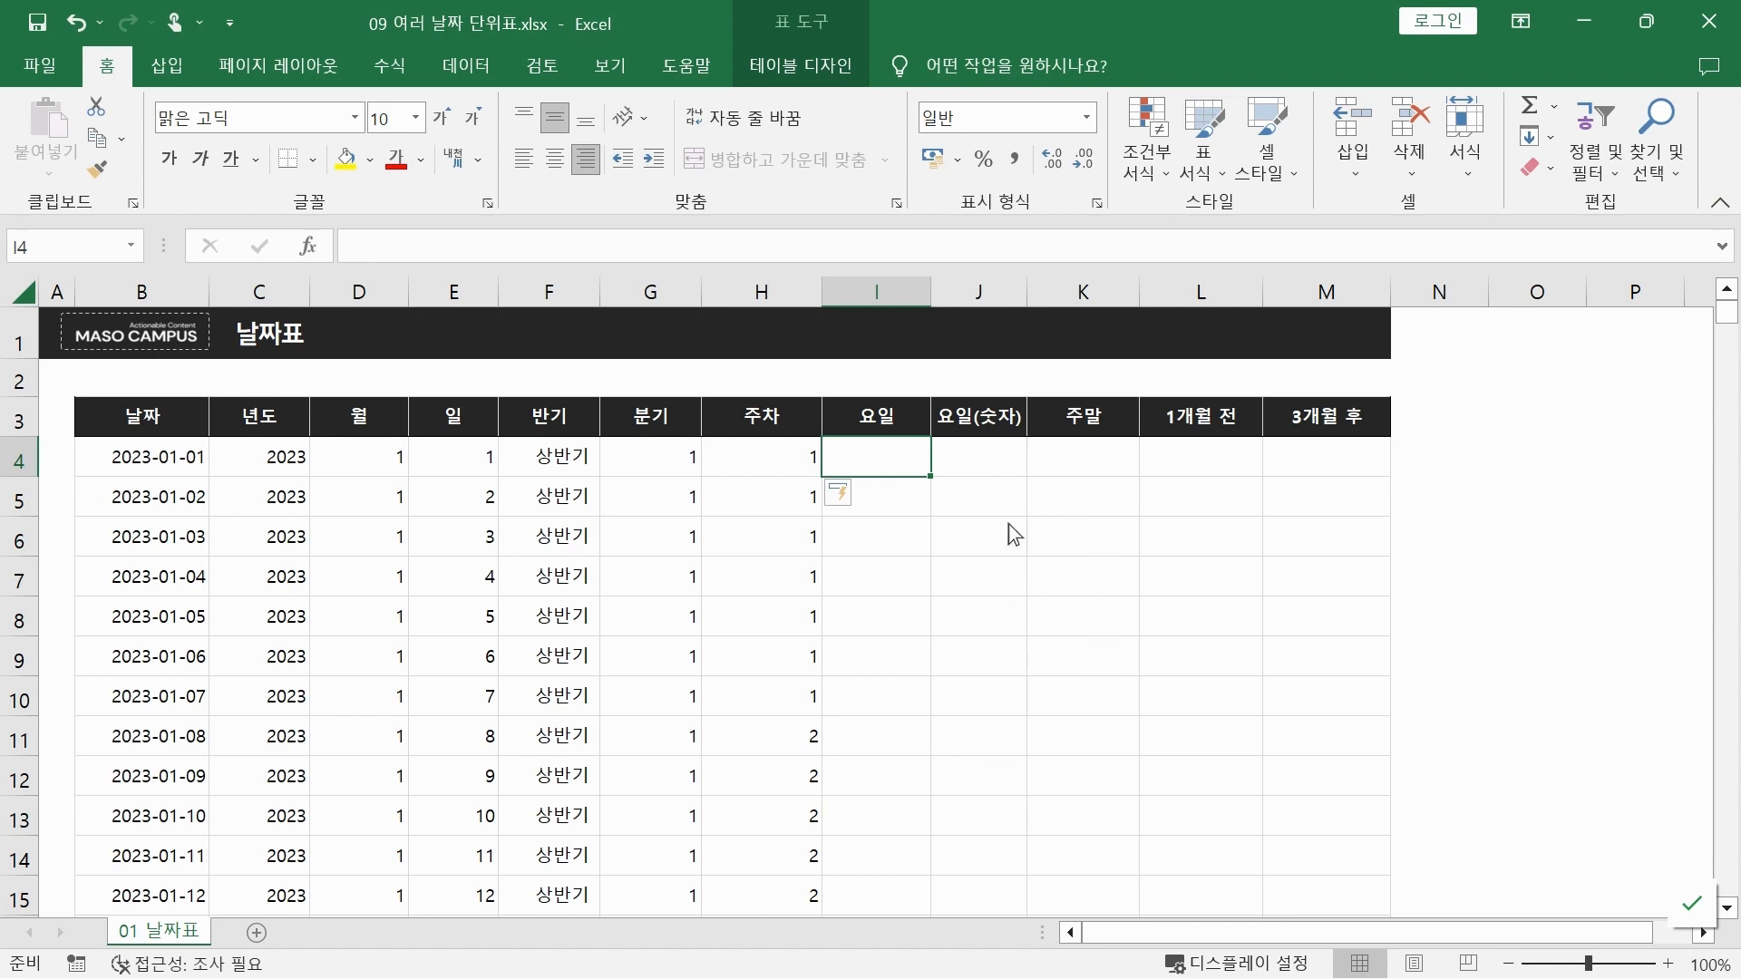
left_click(988, 451)
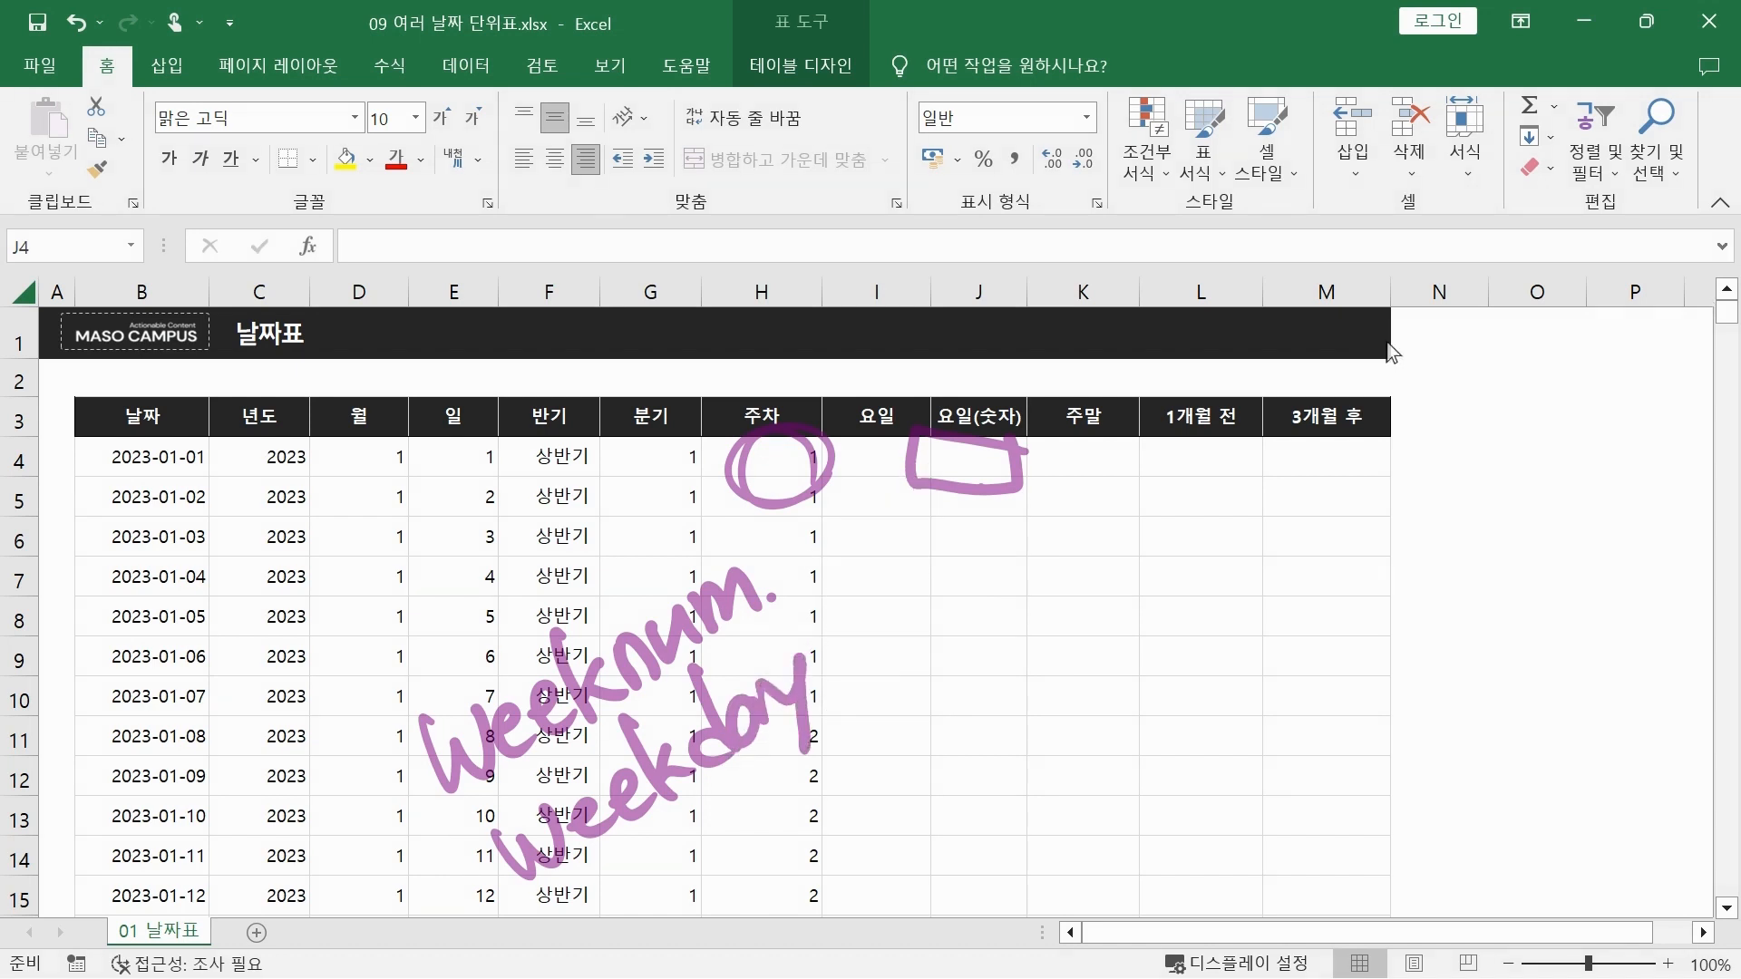
left_click(943, 458)
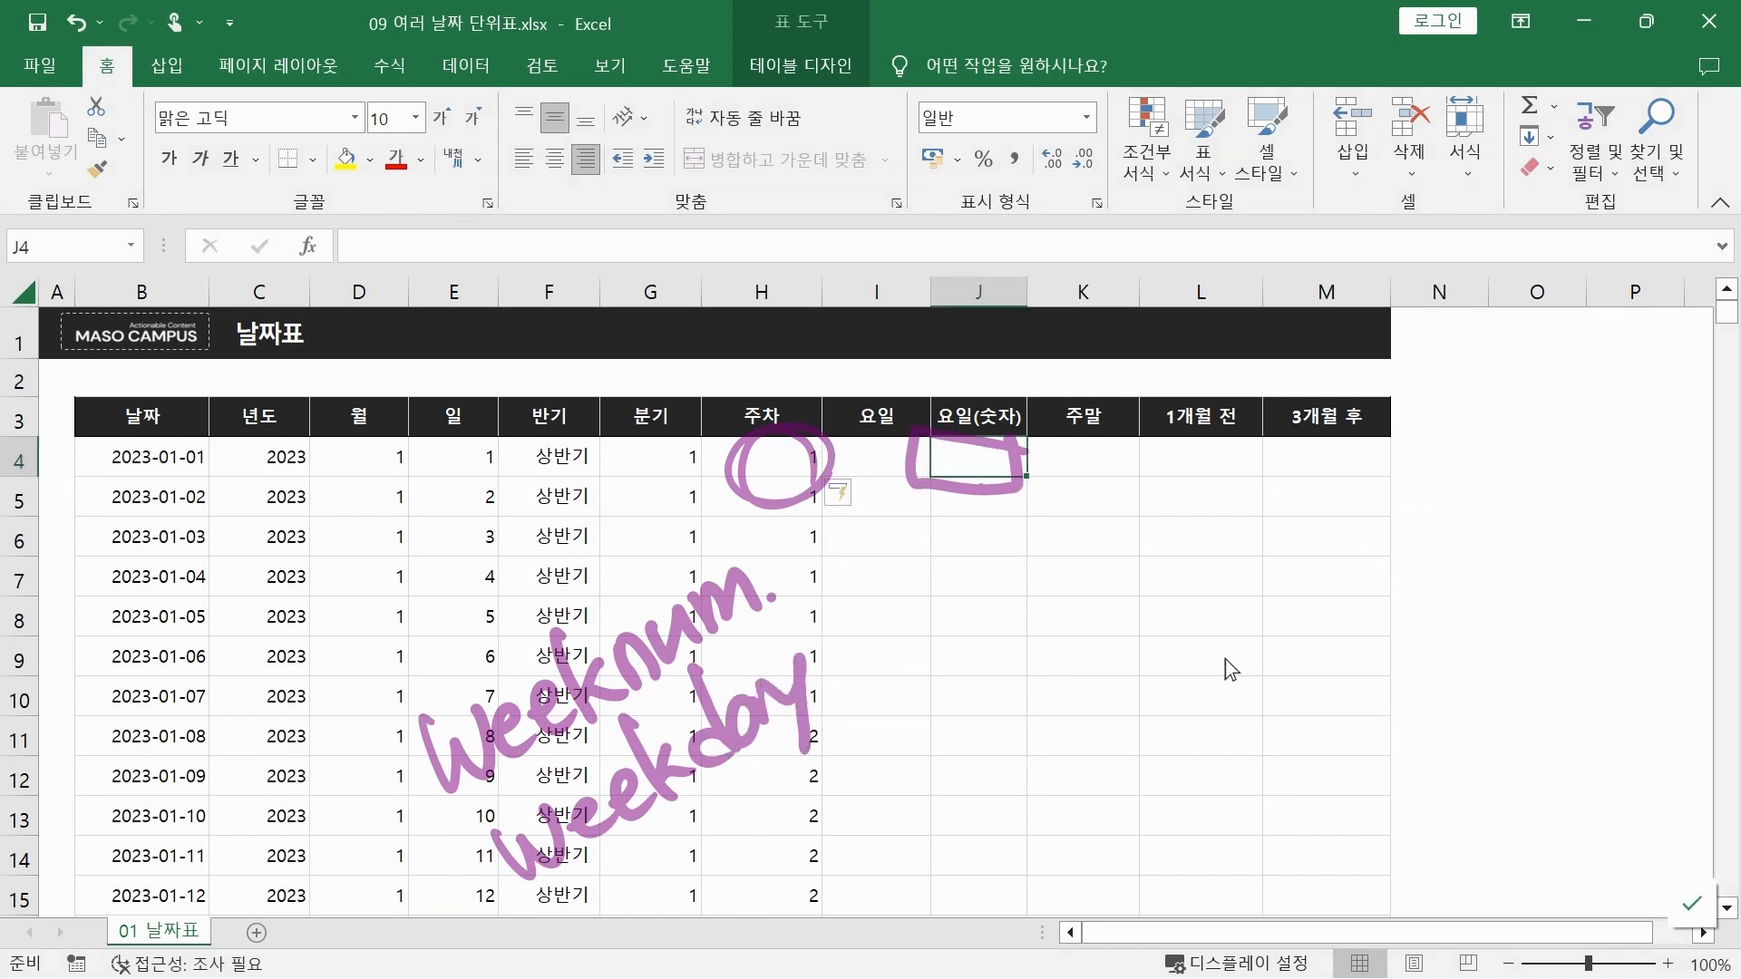
type("=w")
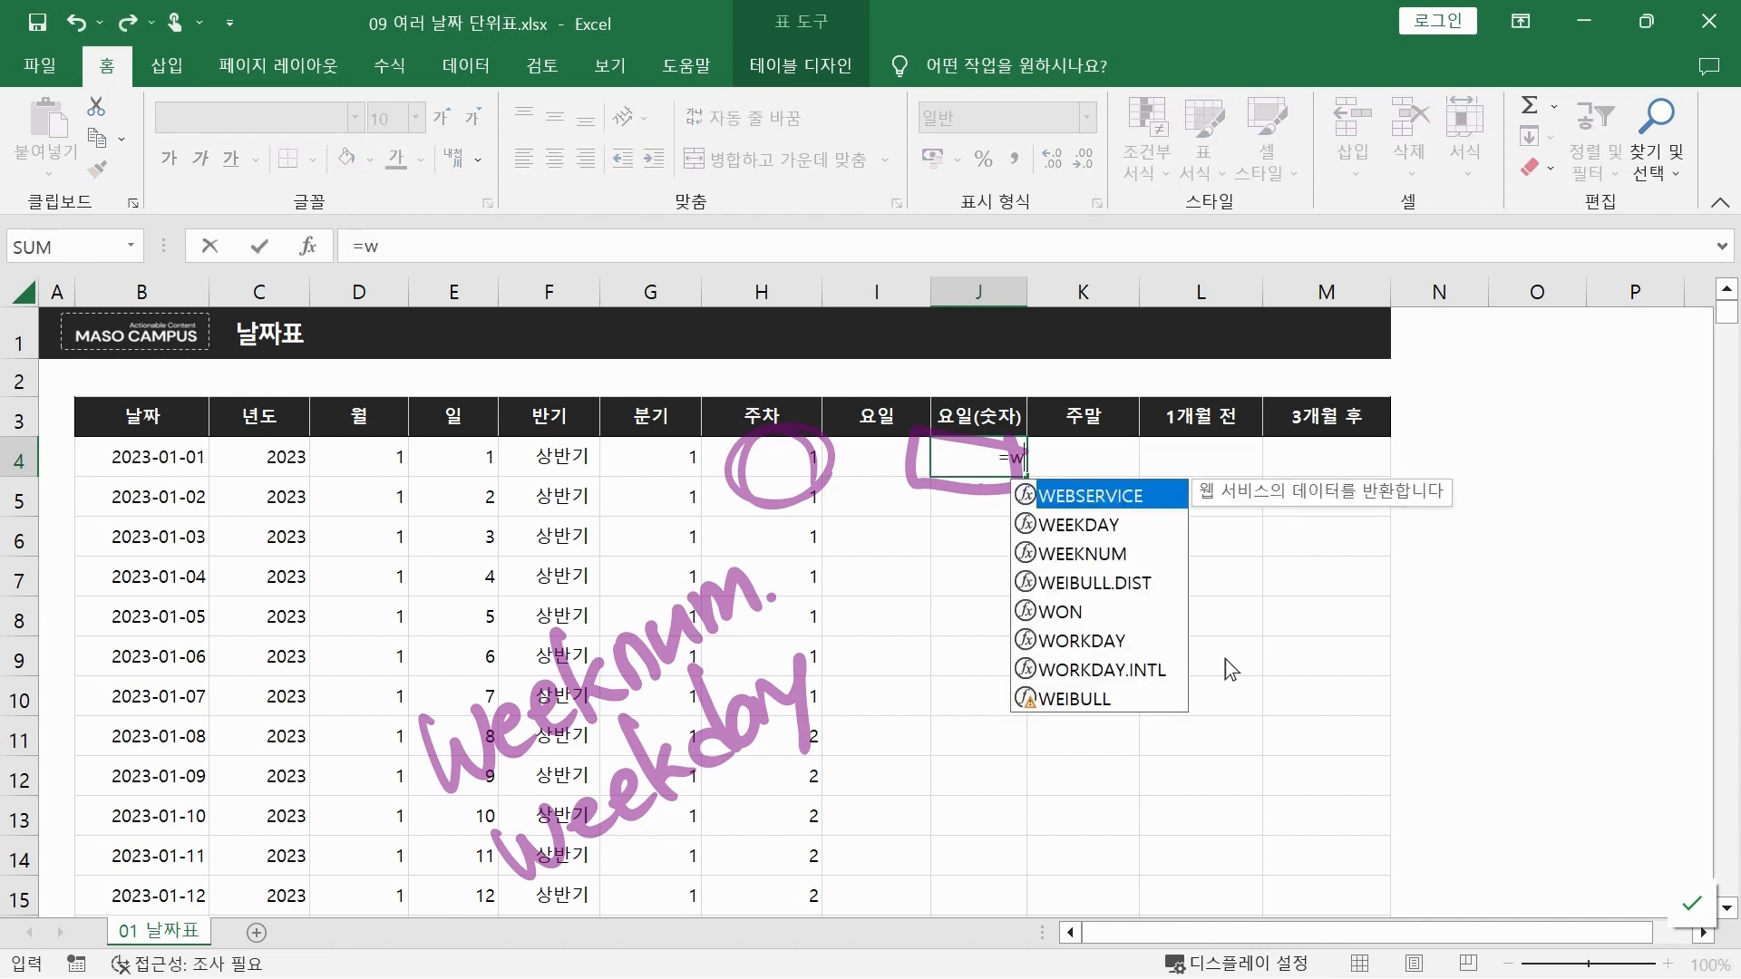
key("Down")
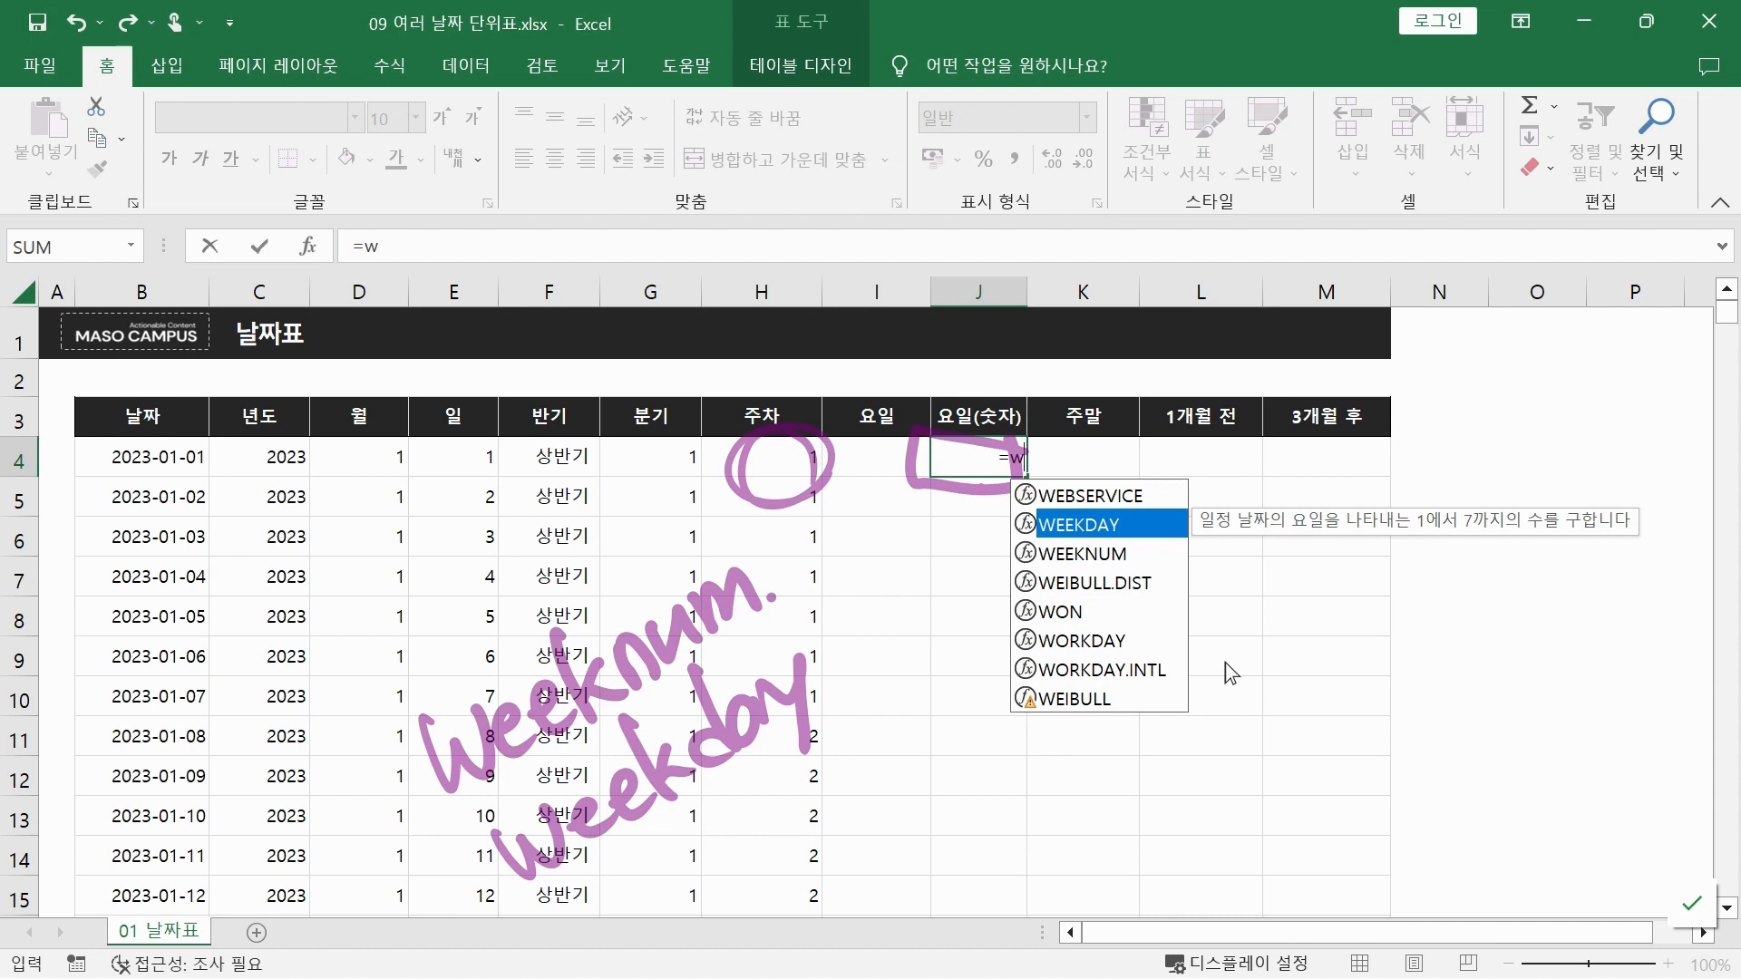
key("Tab")
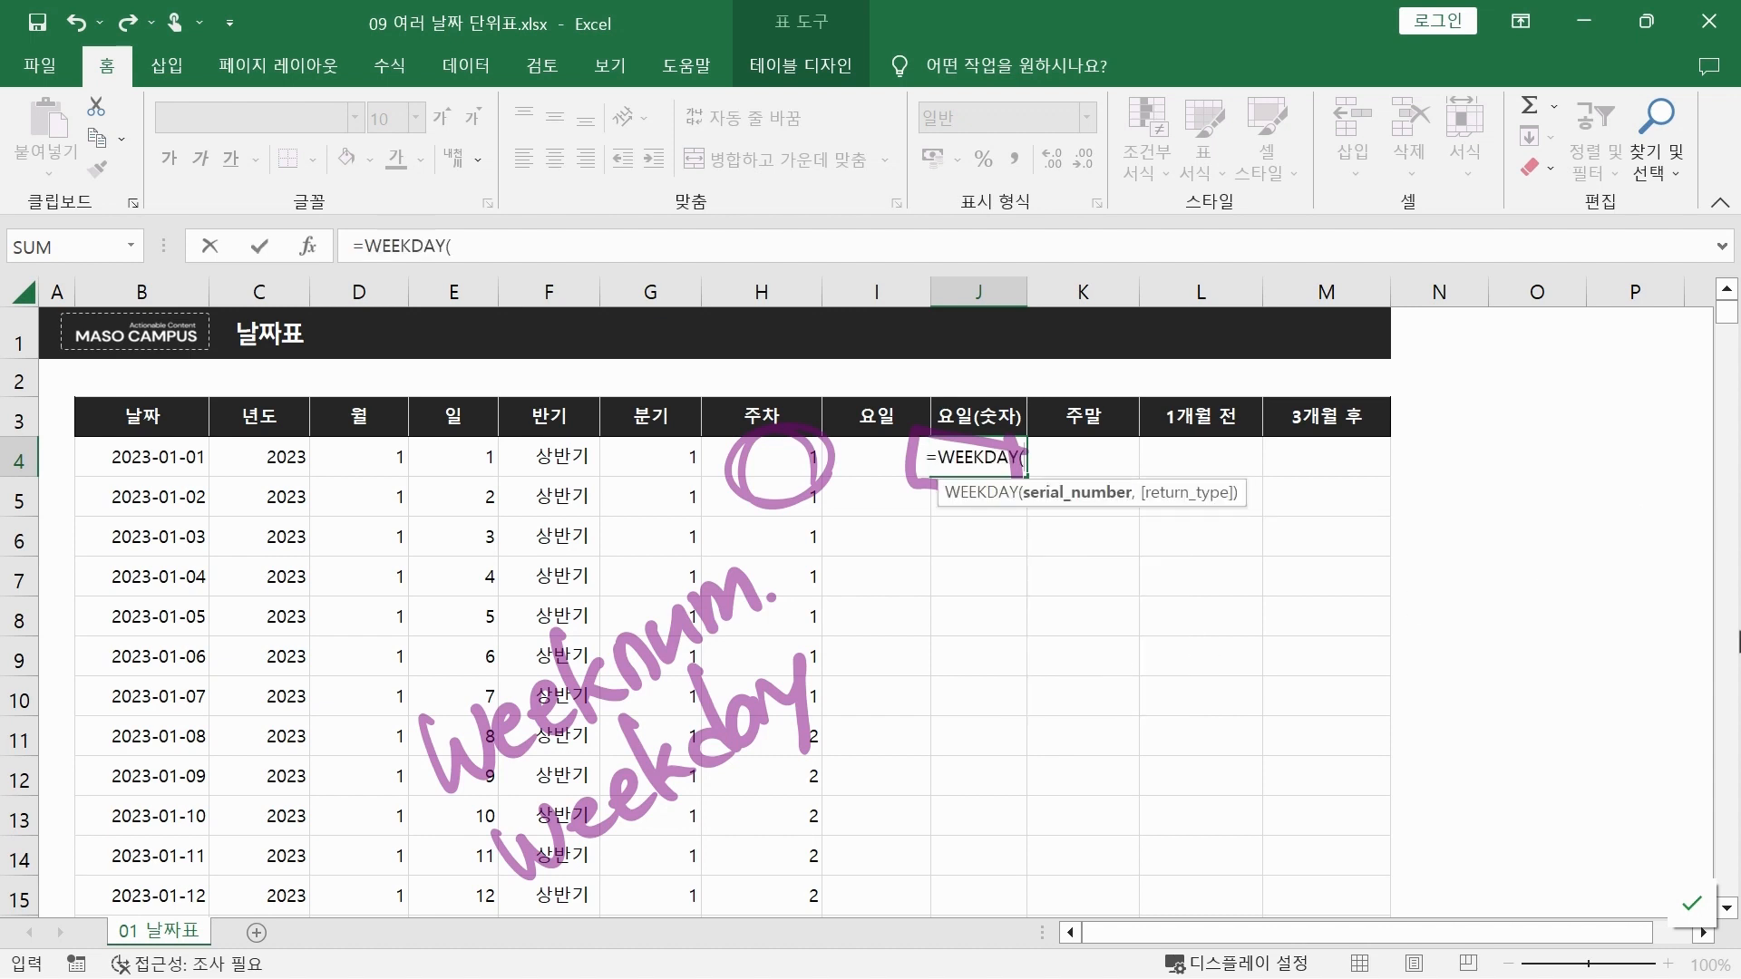
left_click(1723, 535)
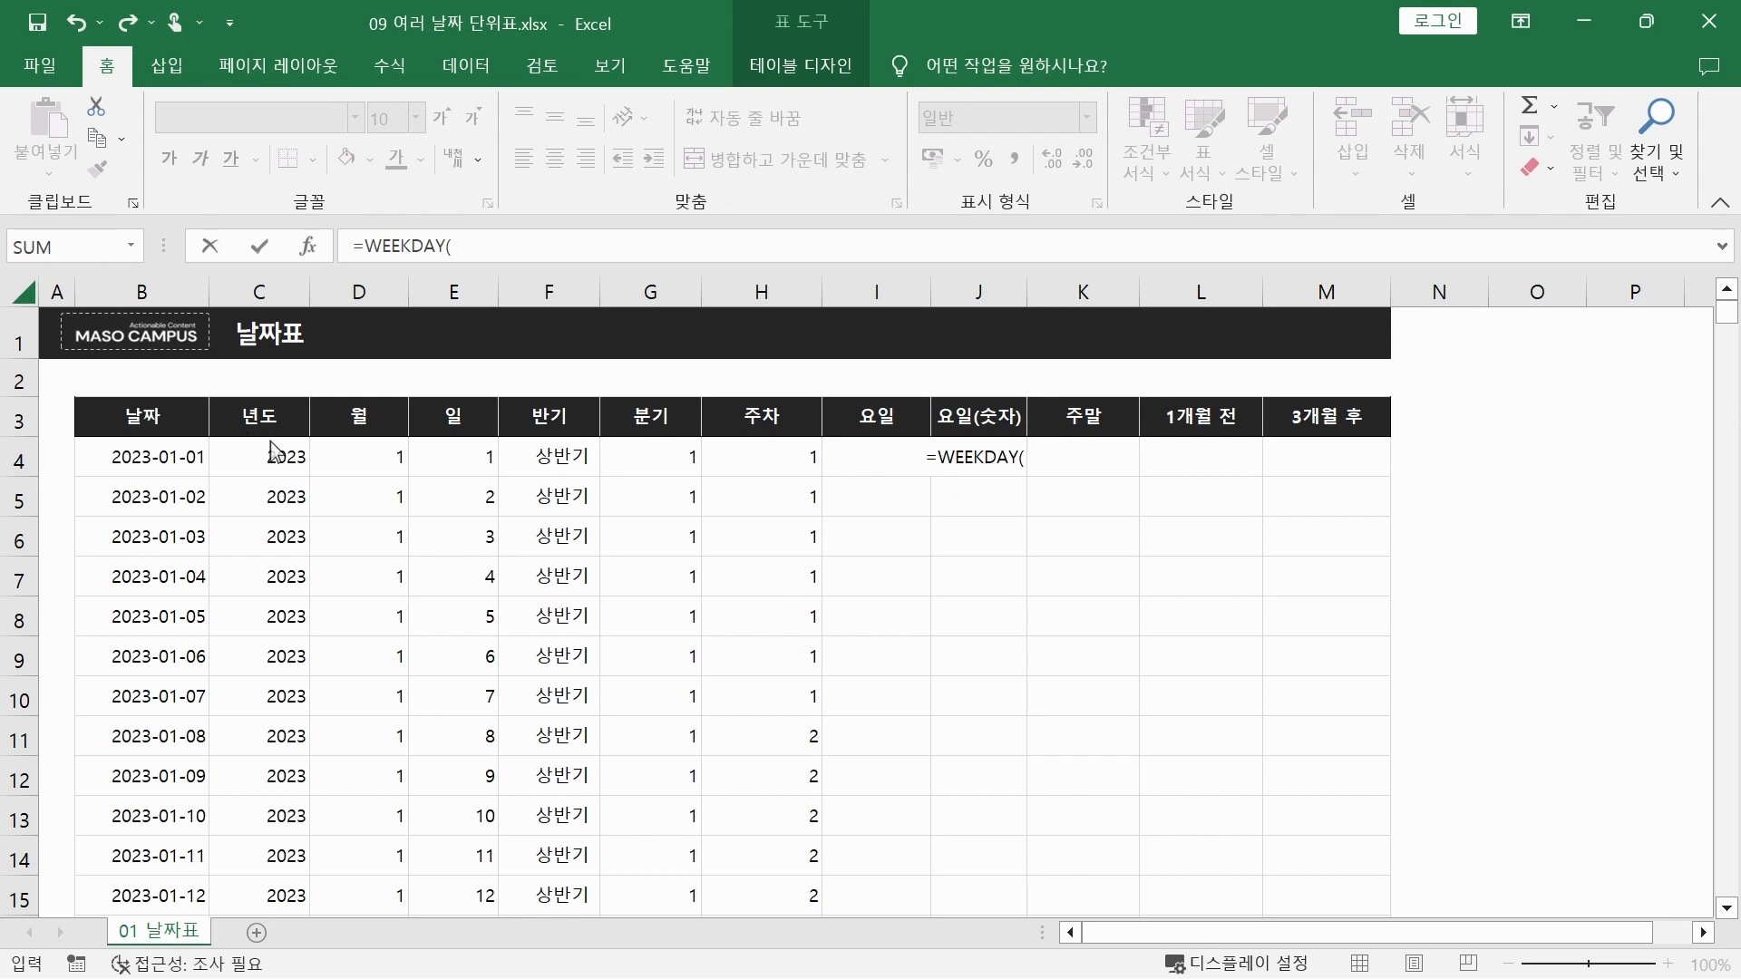
left_click(163, 462)
type(")")
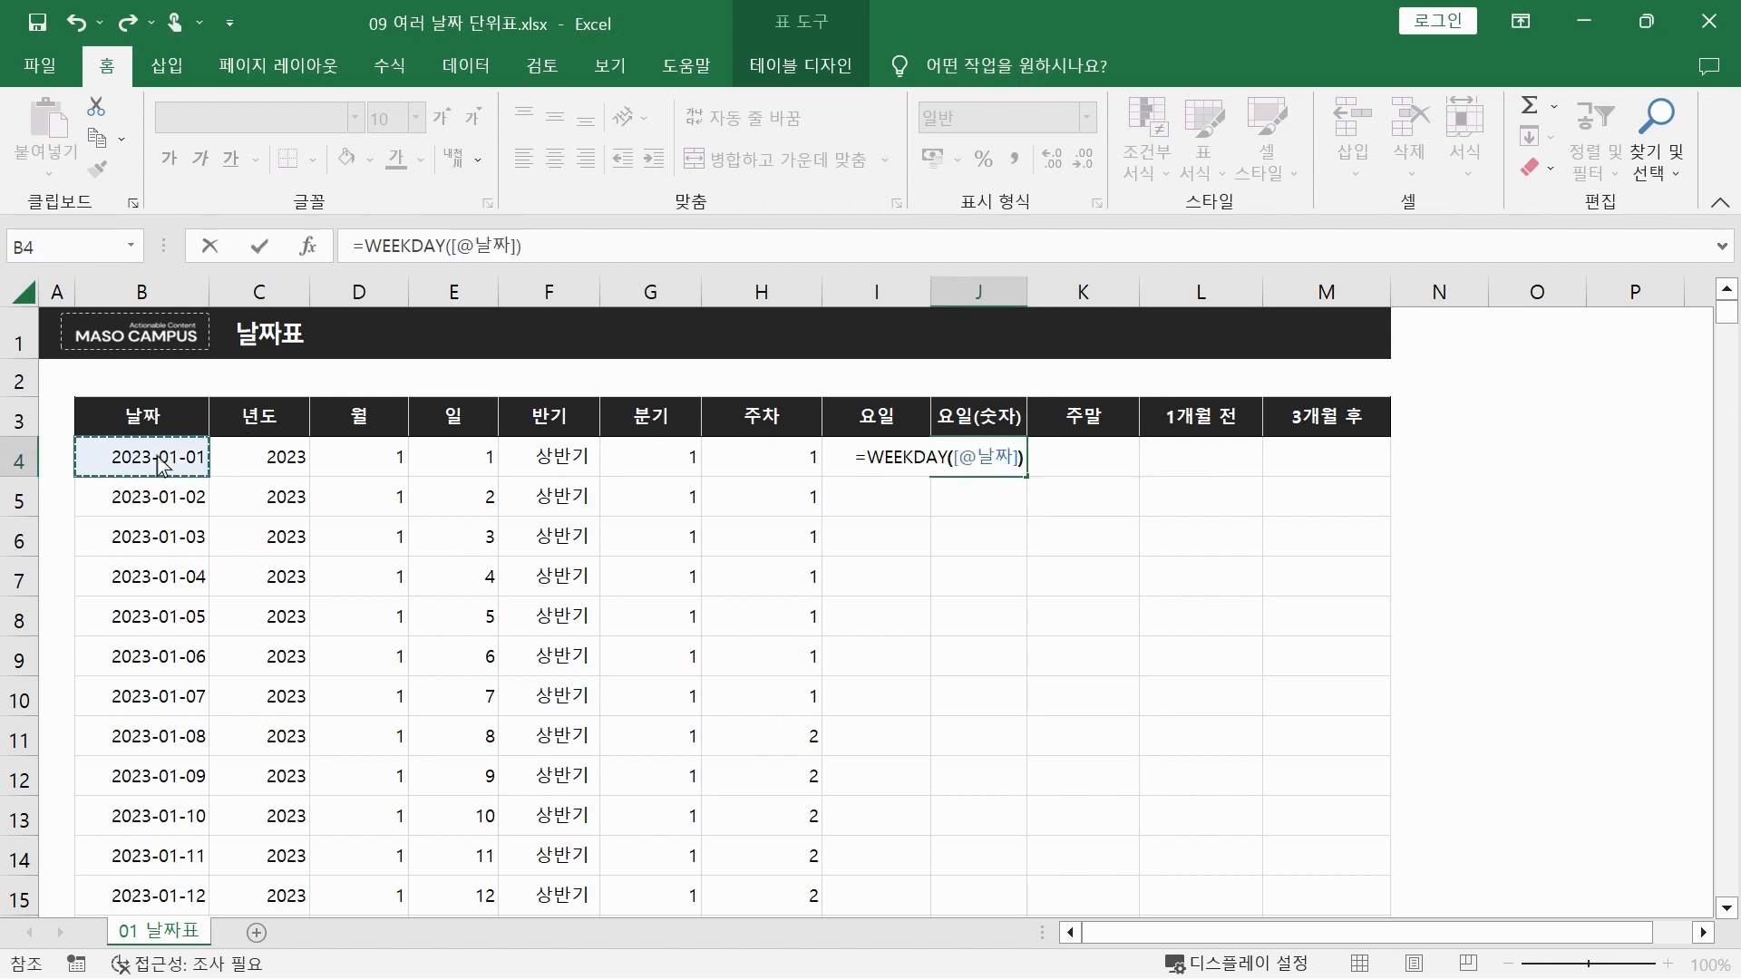
key("Return")
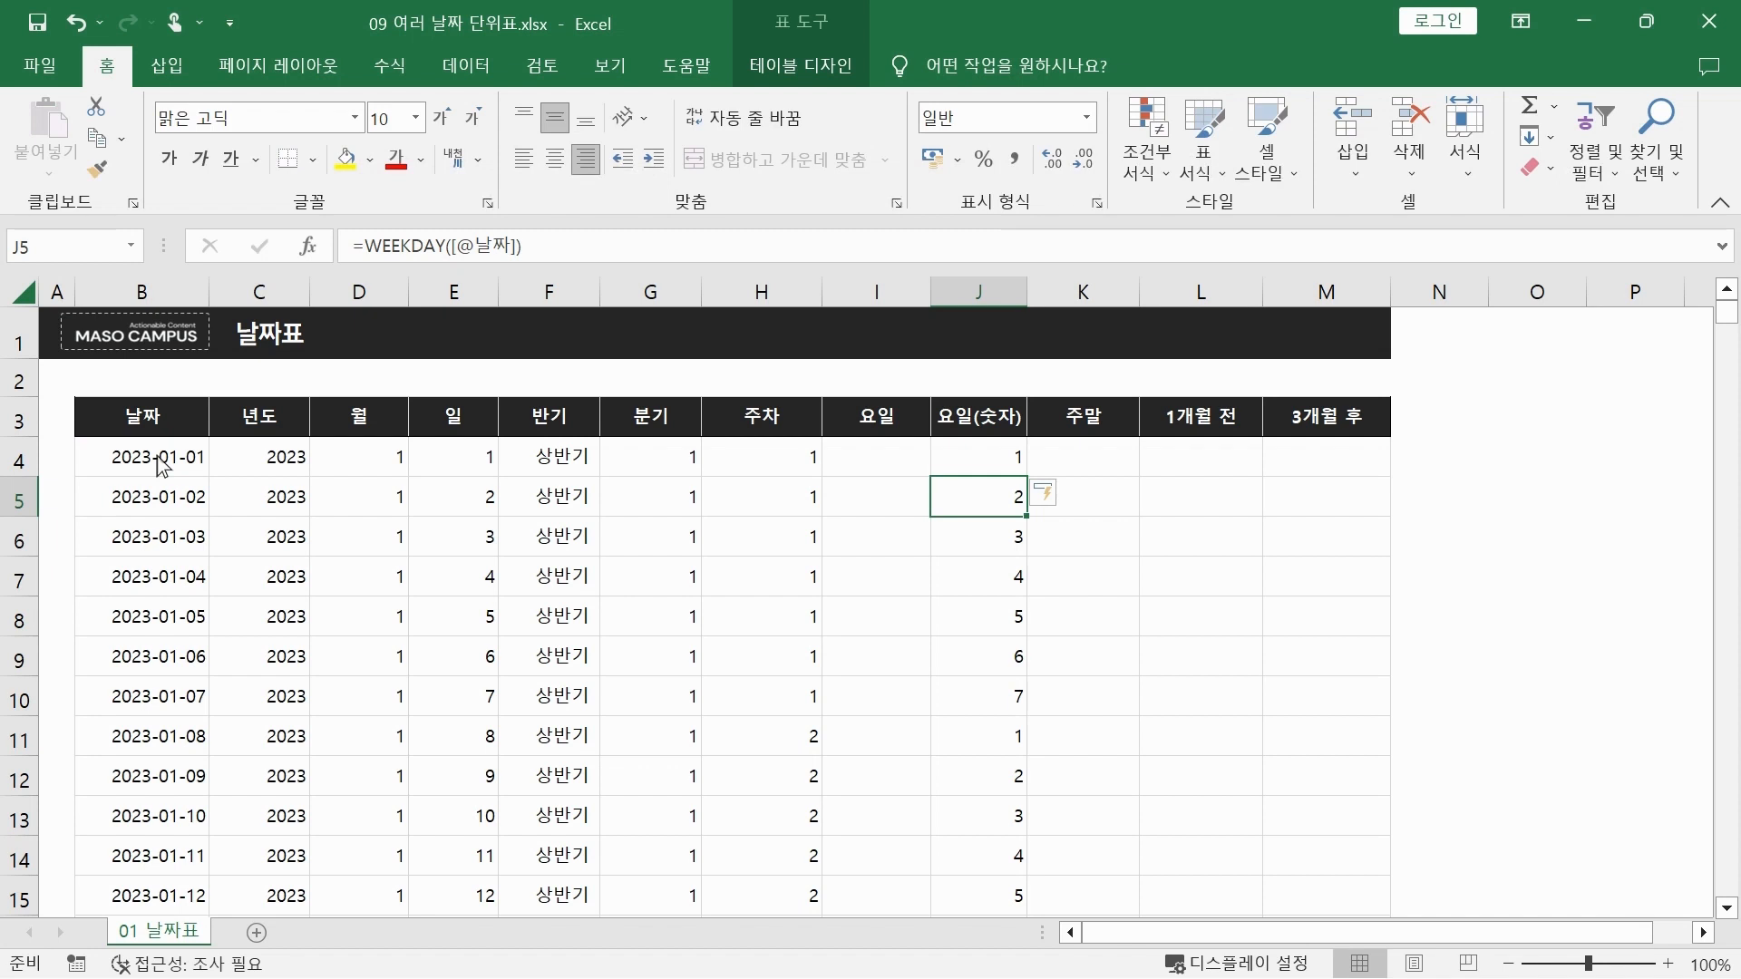
- Examine how the weekday numbers repeat down the 요일(숫자) column over the January dates
left_click(1704, 411)
mouse_move(1036, 460)
left_mouse_down()
mouse_move(993, 460)
mouse_move(1038, 459)
left_mouse_up()
mouse_move(1037, 474)
left_mouse_down()
mouse_move(1049, 499)
mouse_move(1016, 700)
mouse_move(1041, 705)
left_mouse_up()
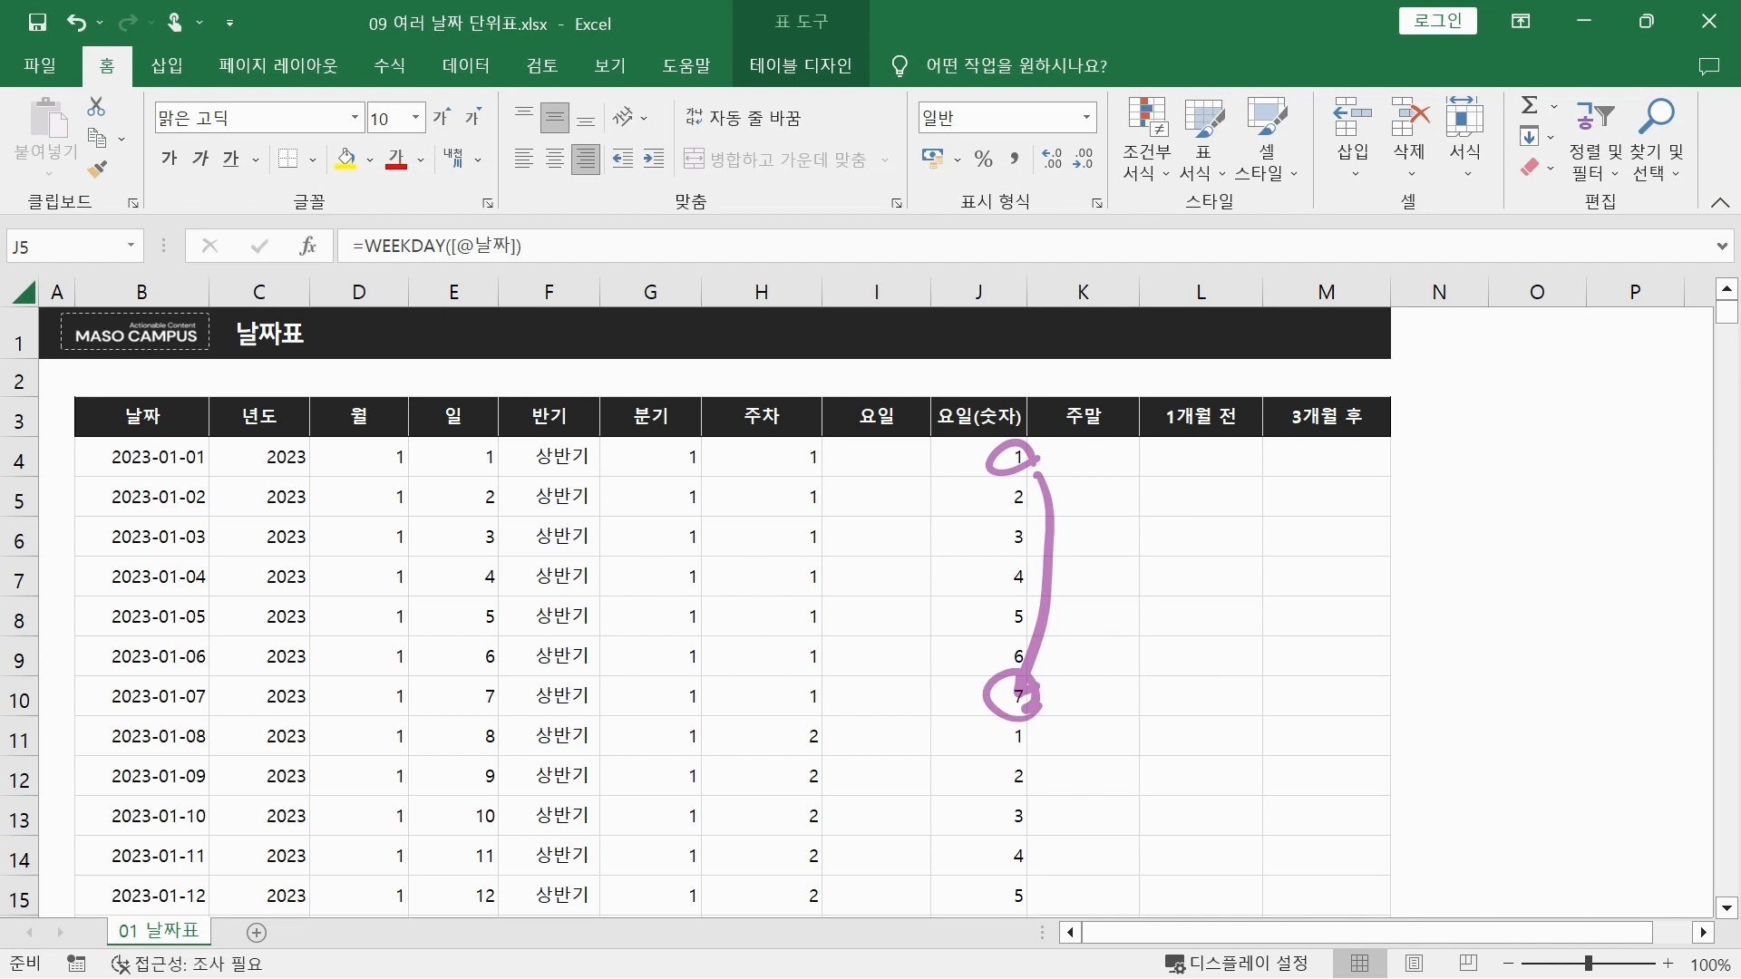
key("Escape")
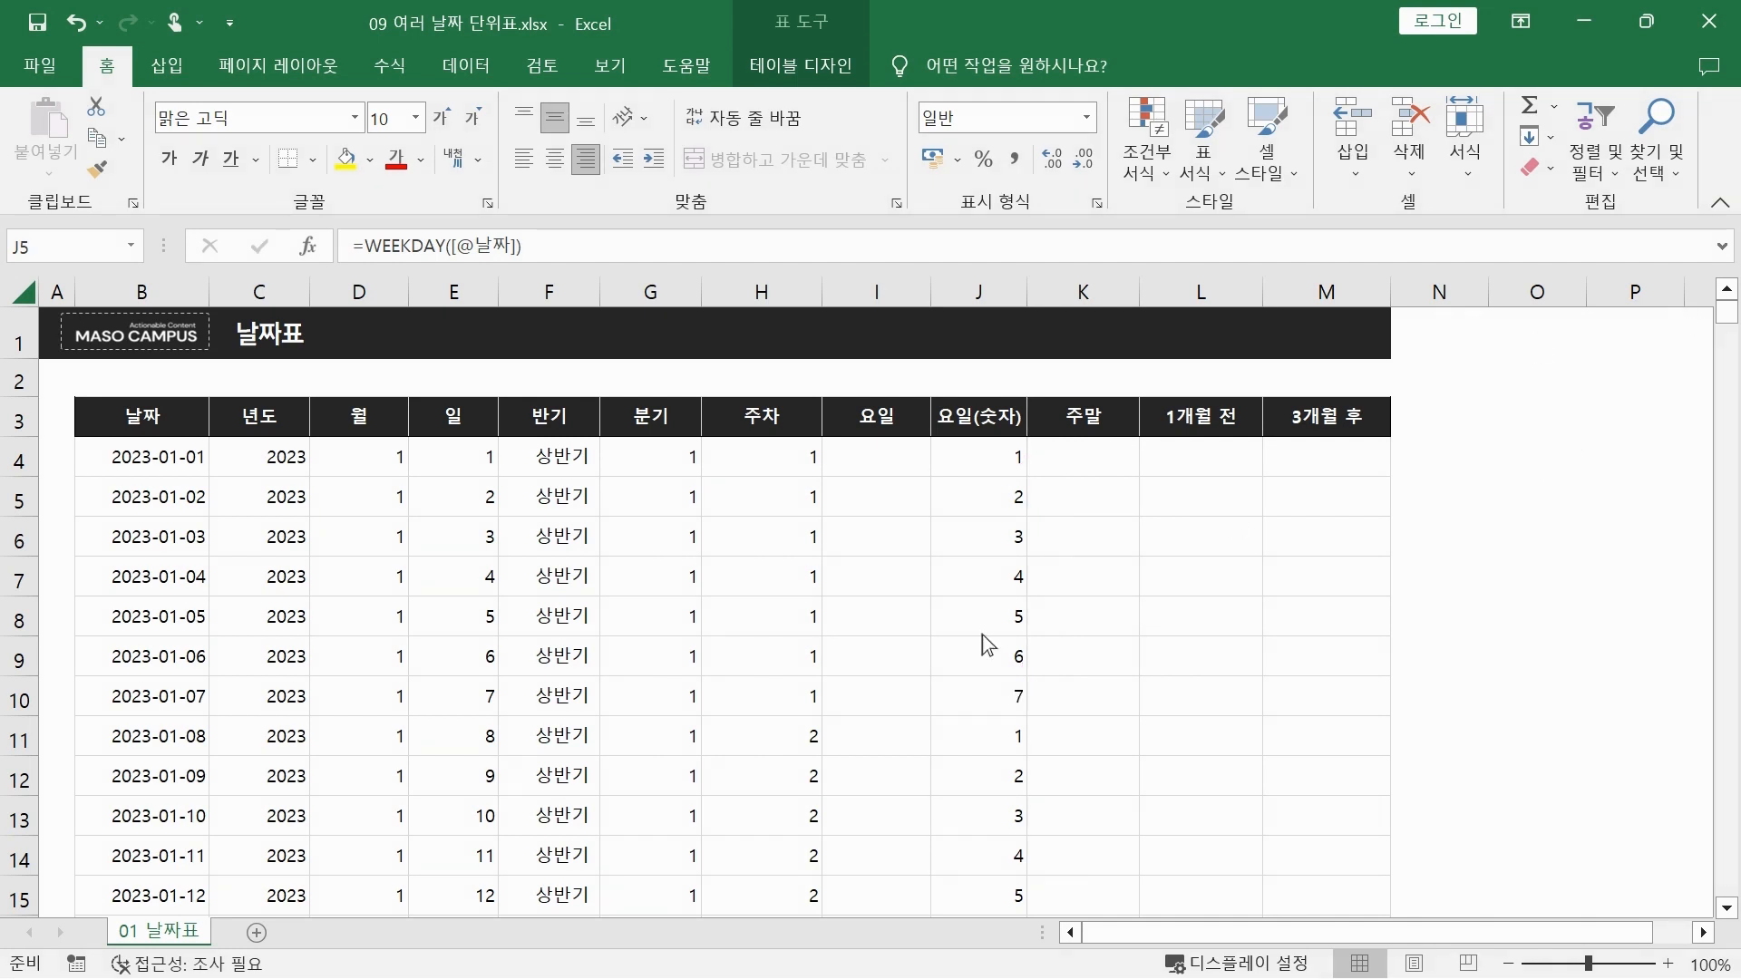
left_click(996, 693)
scroll(993, 689, "down", 3)
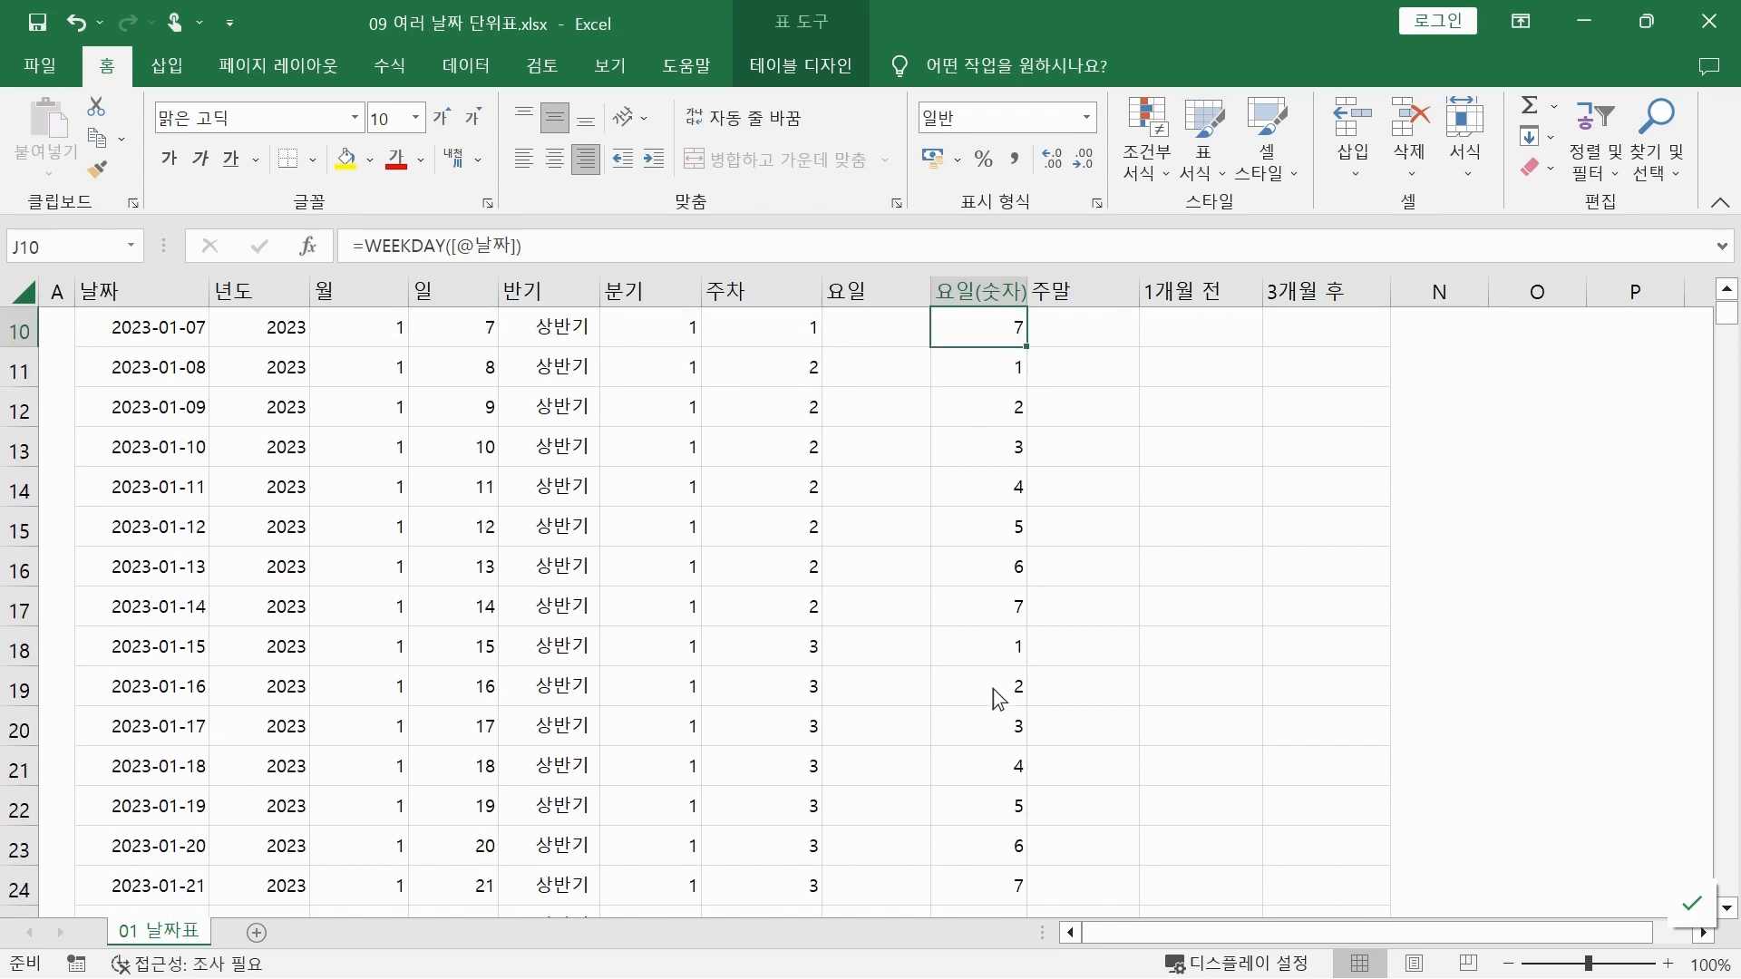
scroll(998, 699, "up", 3)
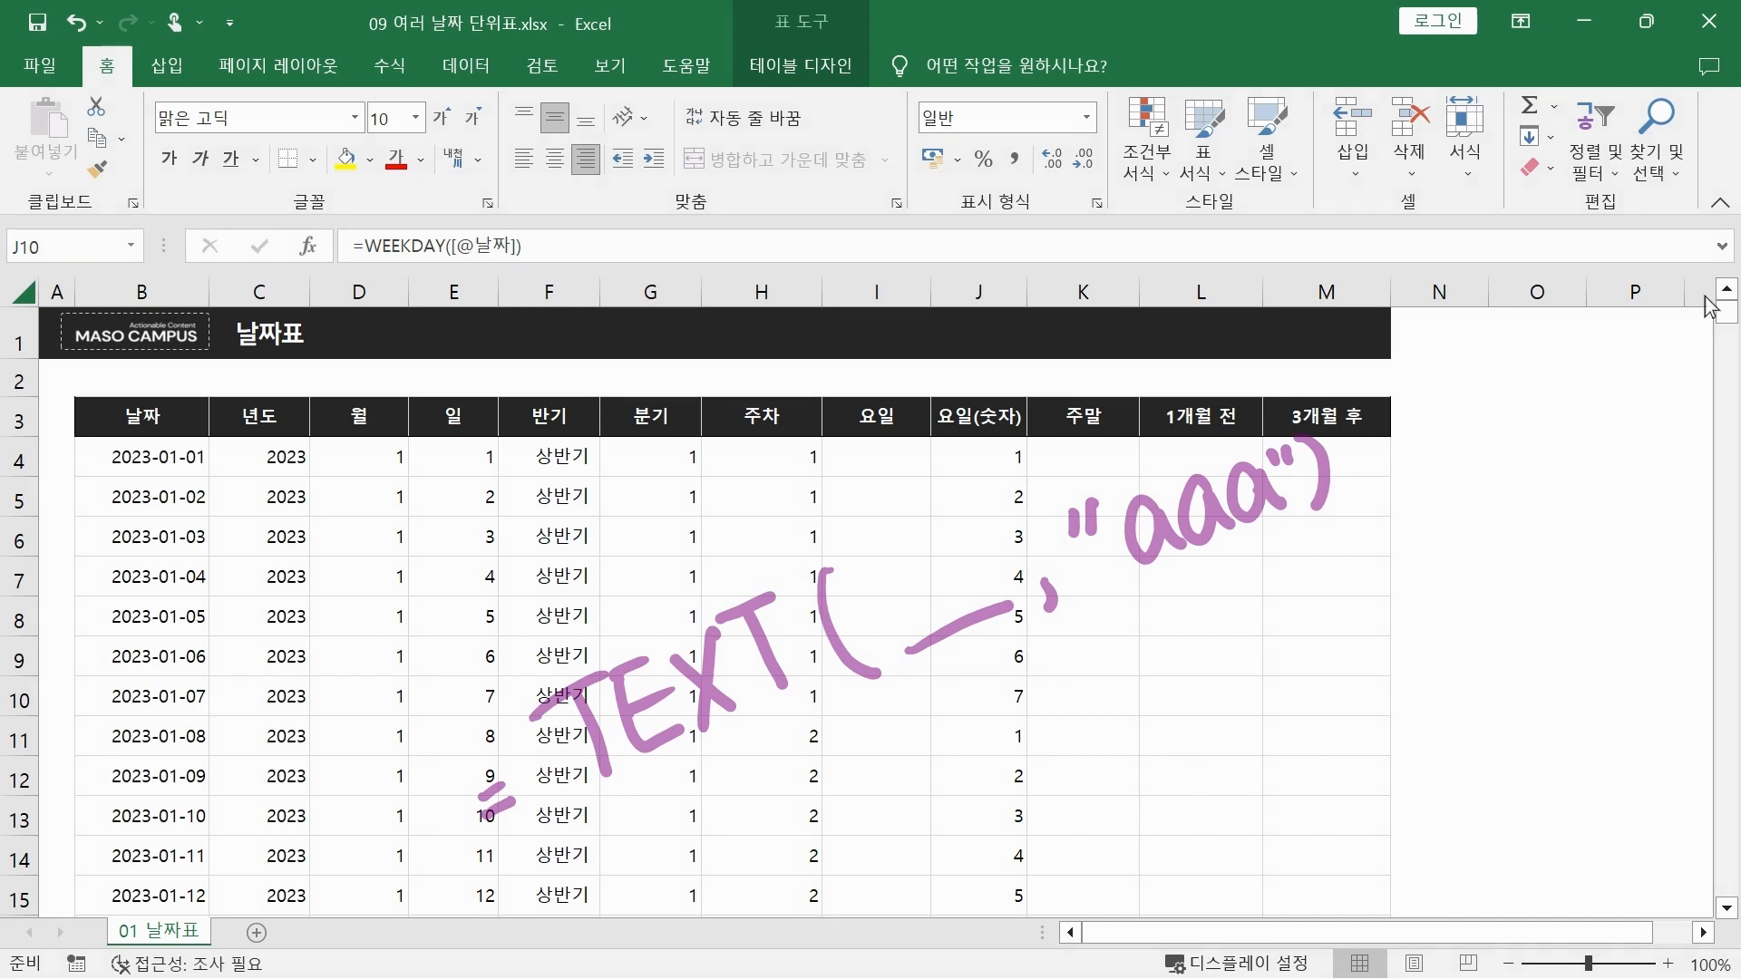
left_click(865, 459)
type("=t")
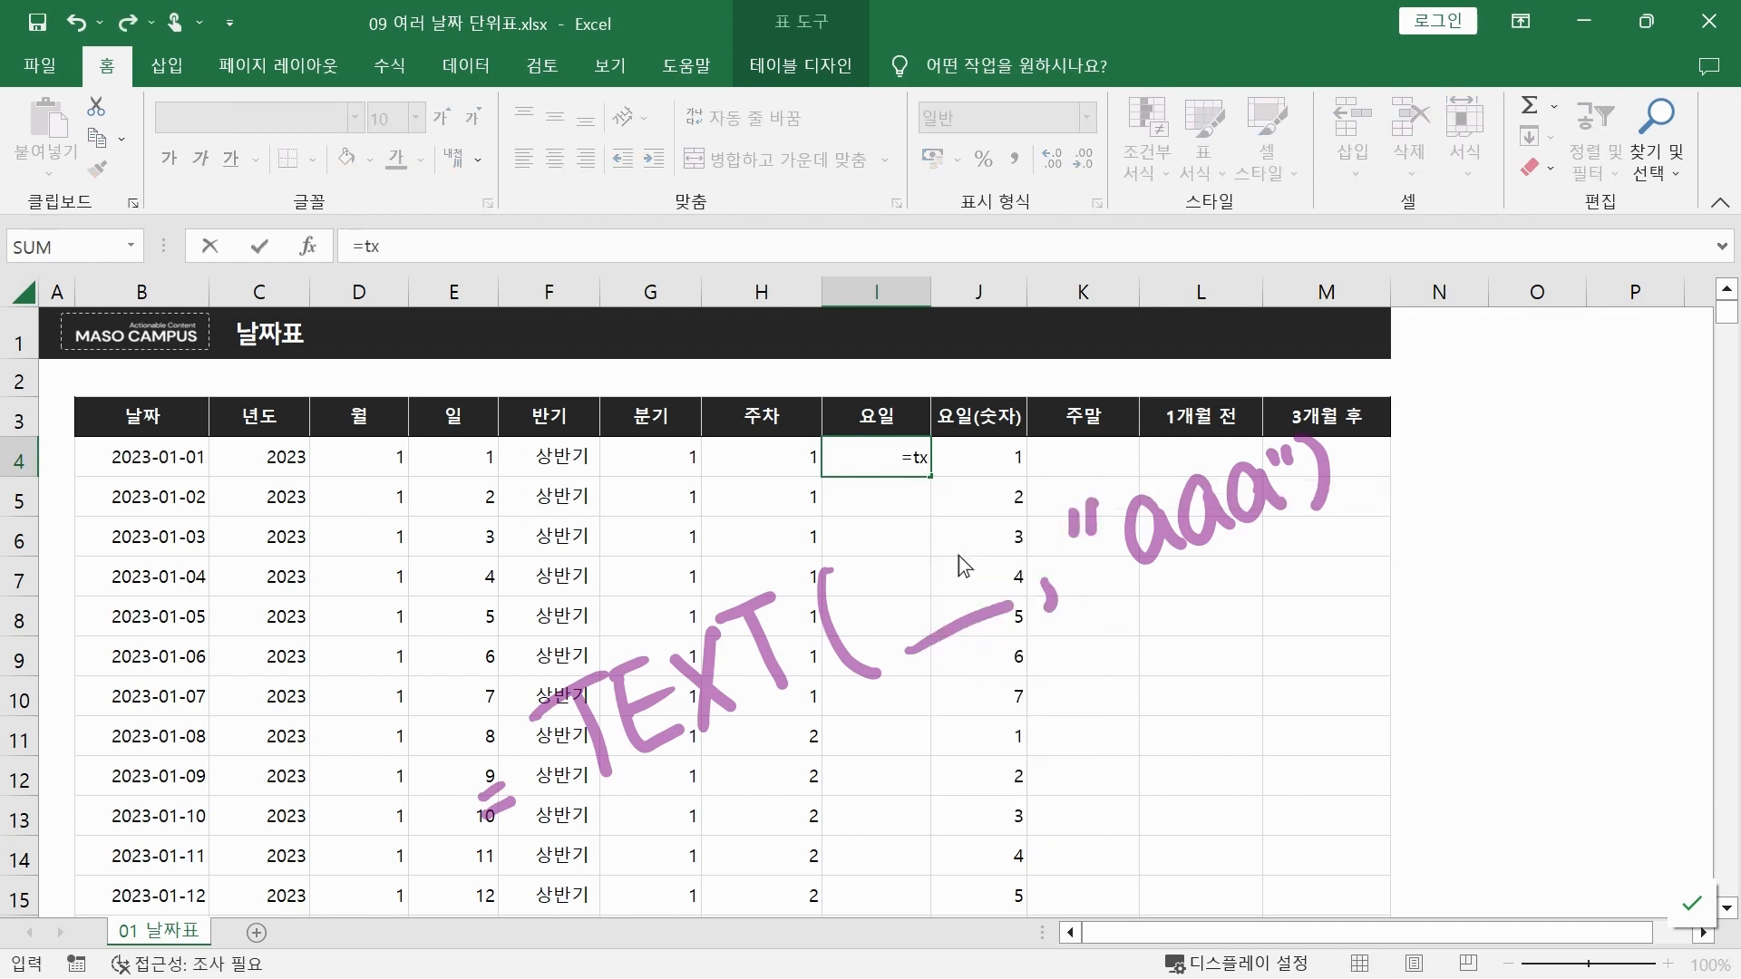
type("e")
key("Tab")
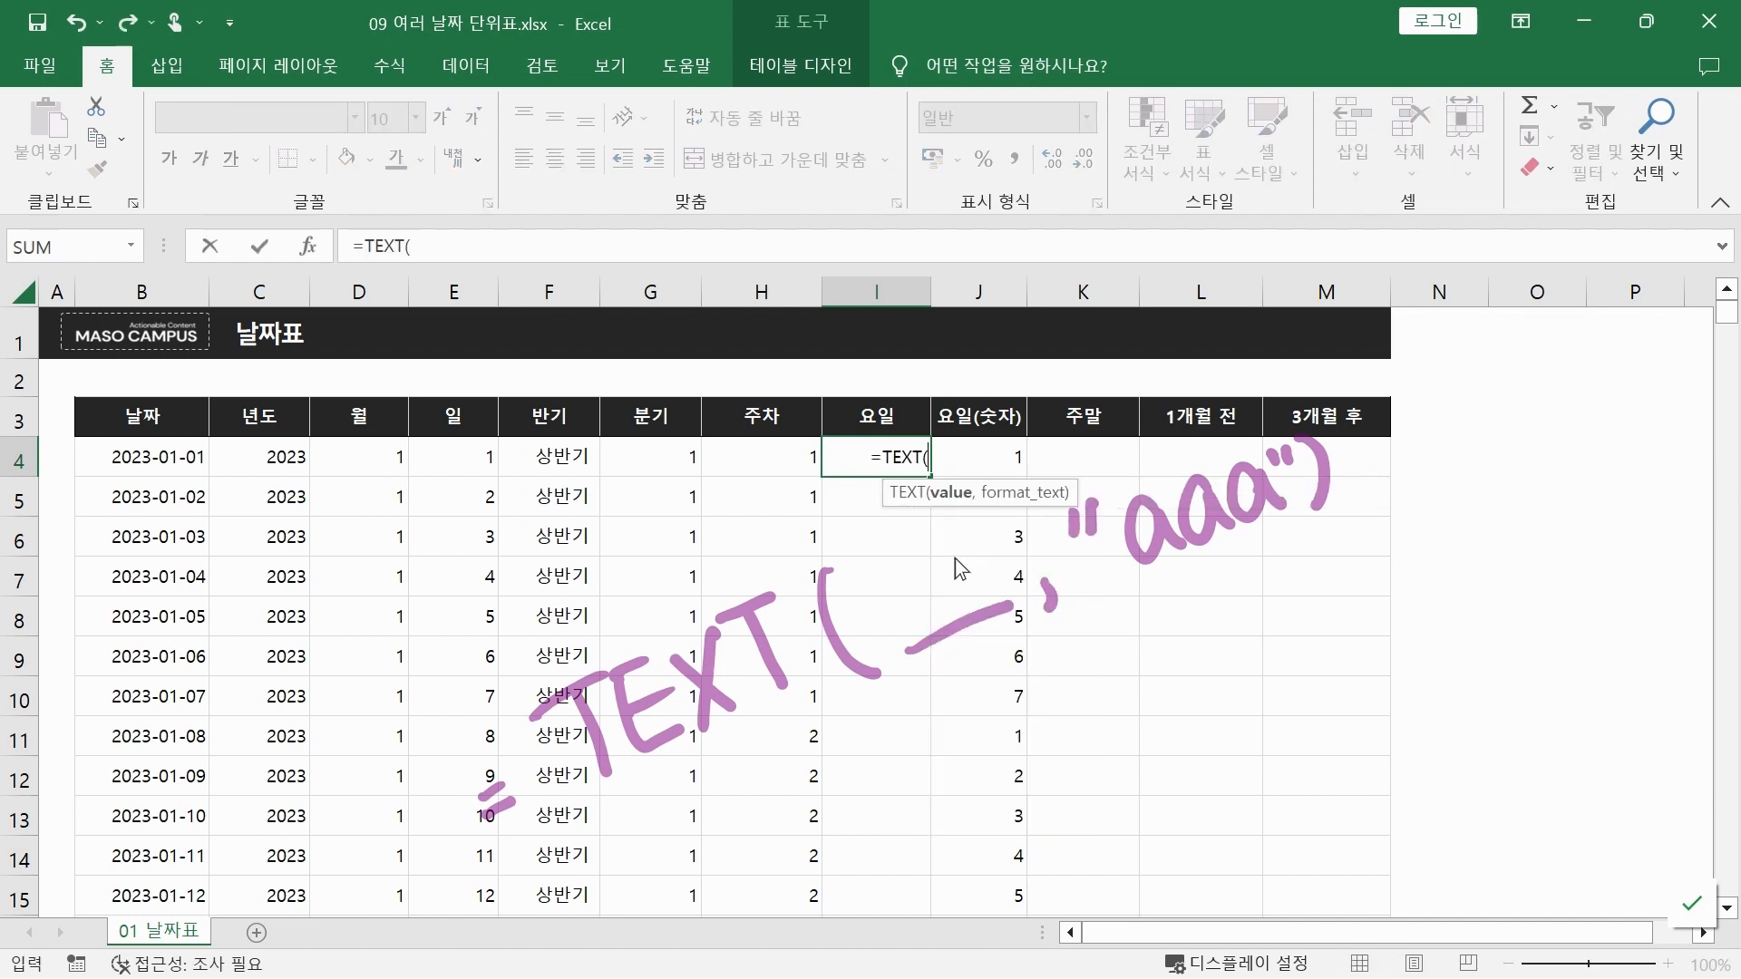
left_click(124, 463)
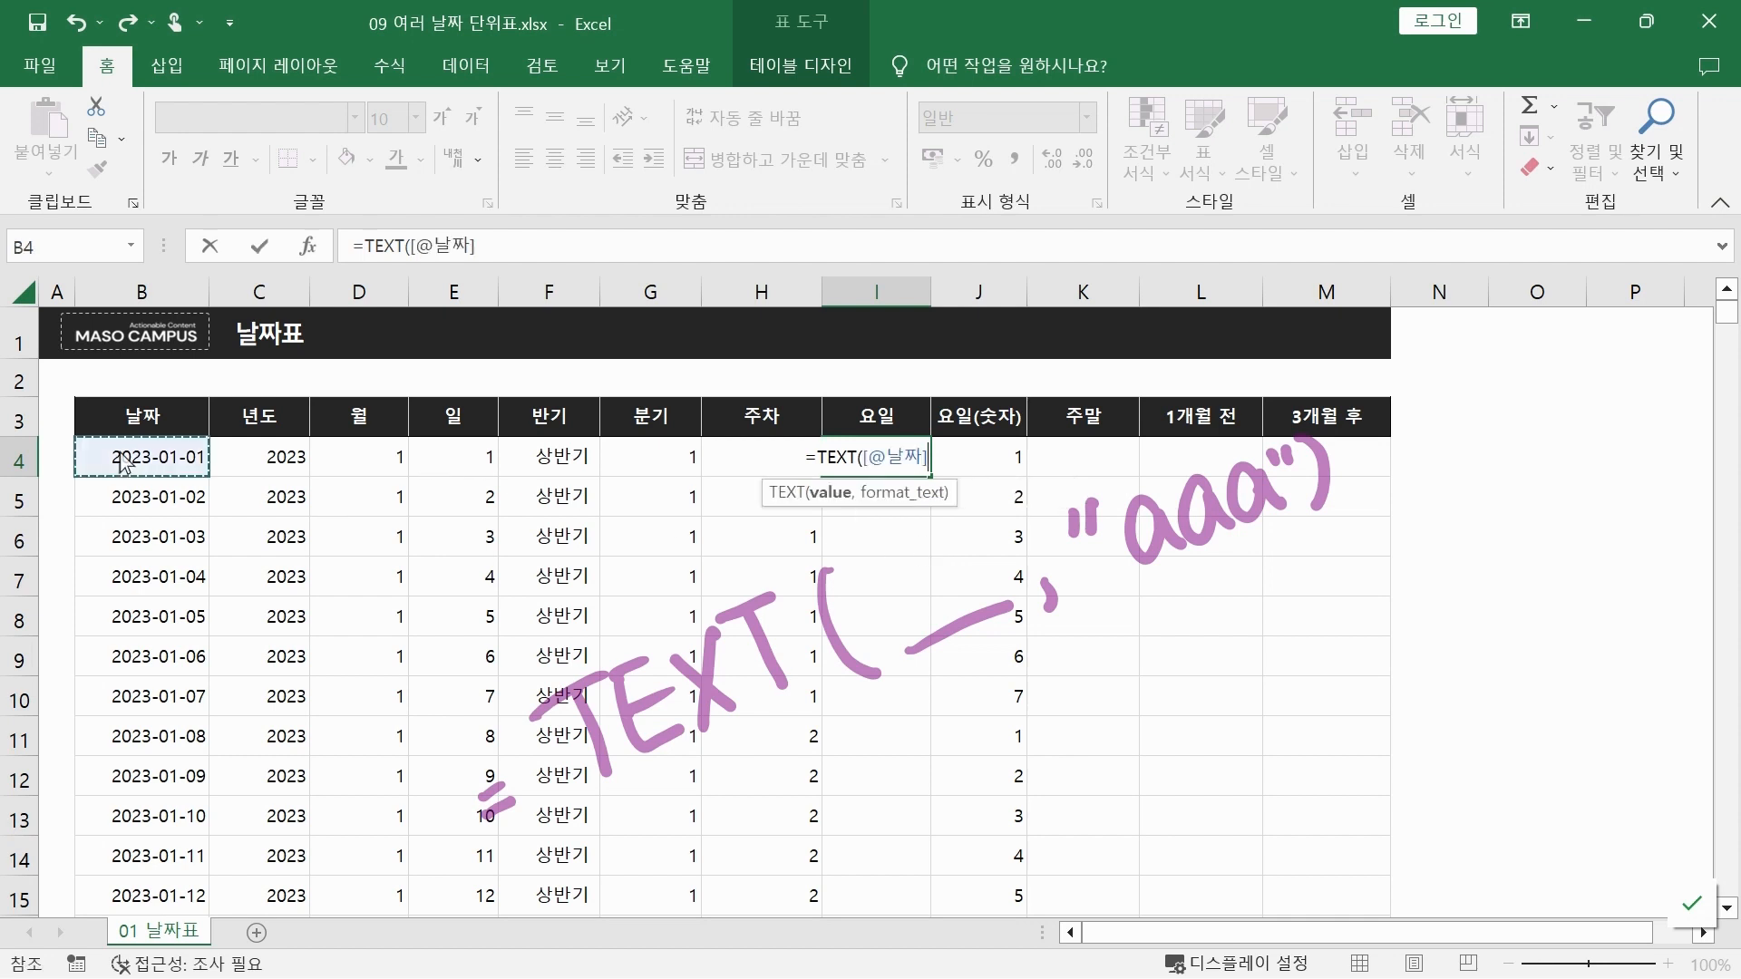
type(",\"")
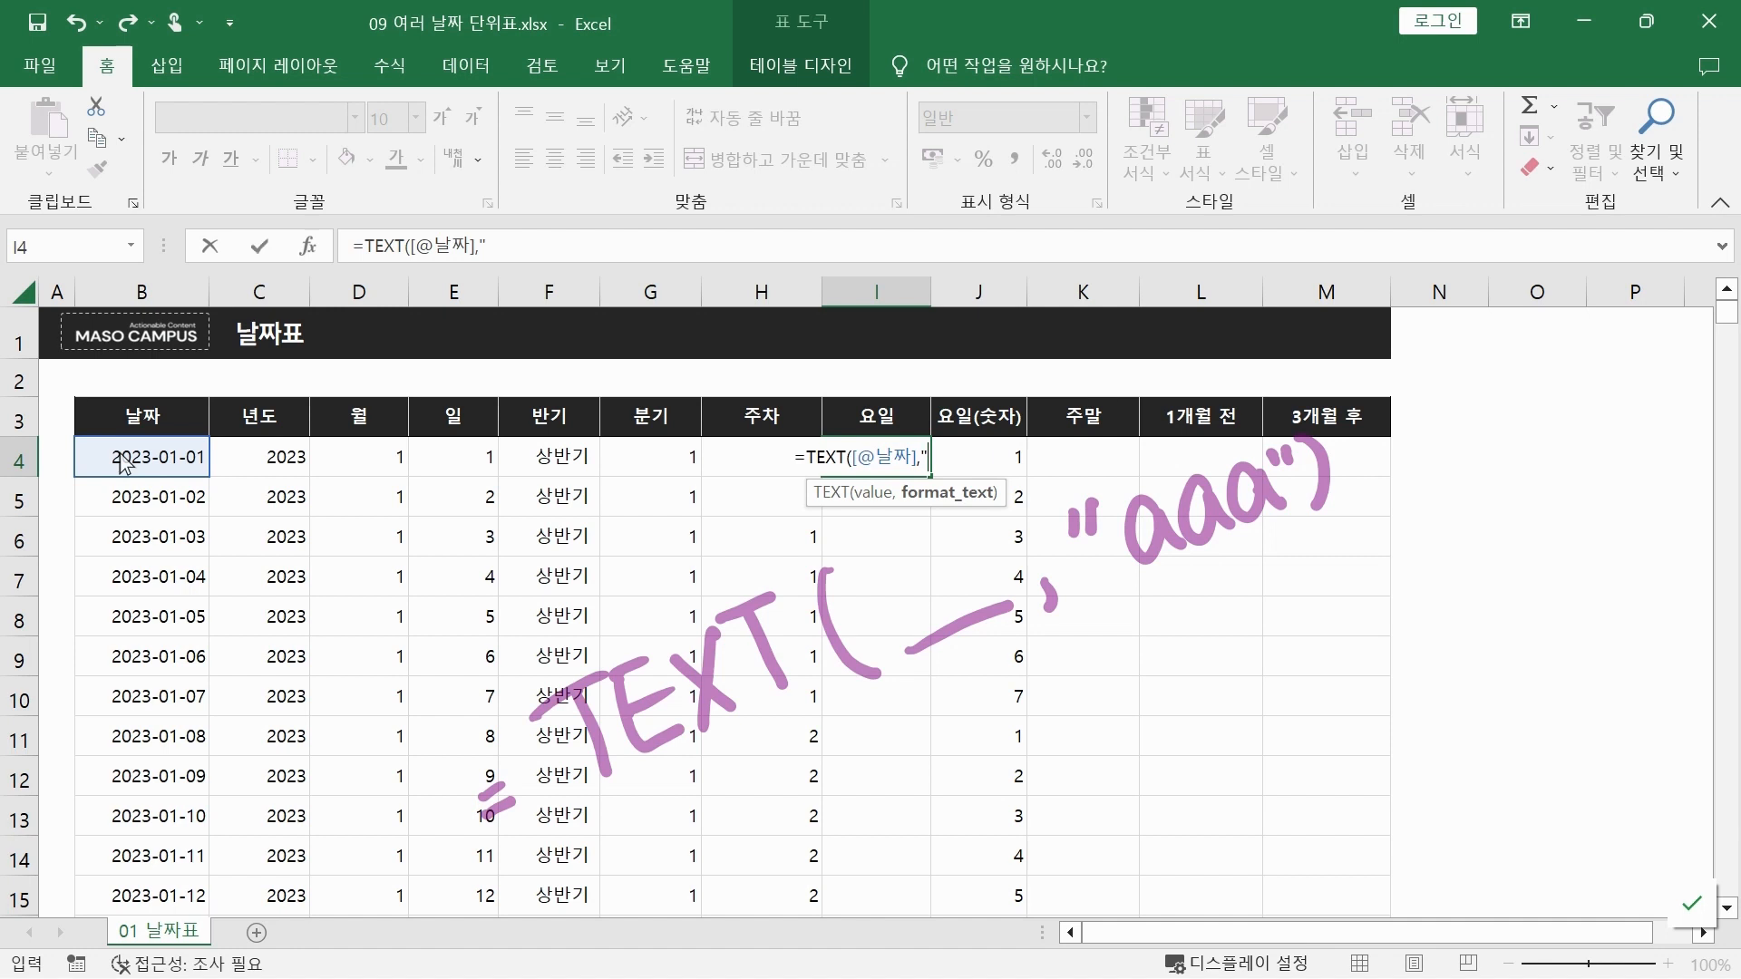
type("aaa\"")
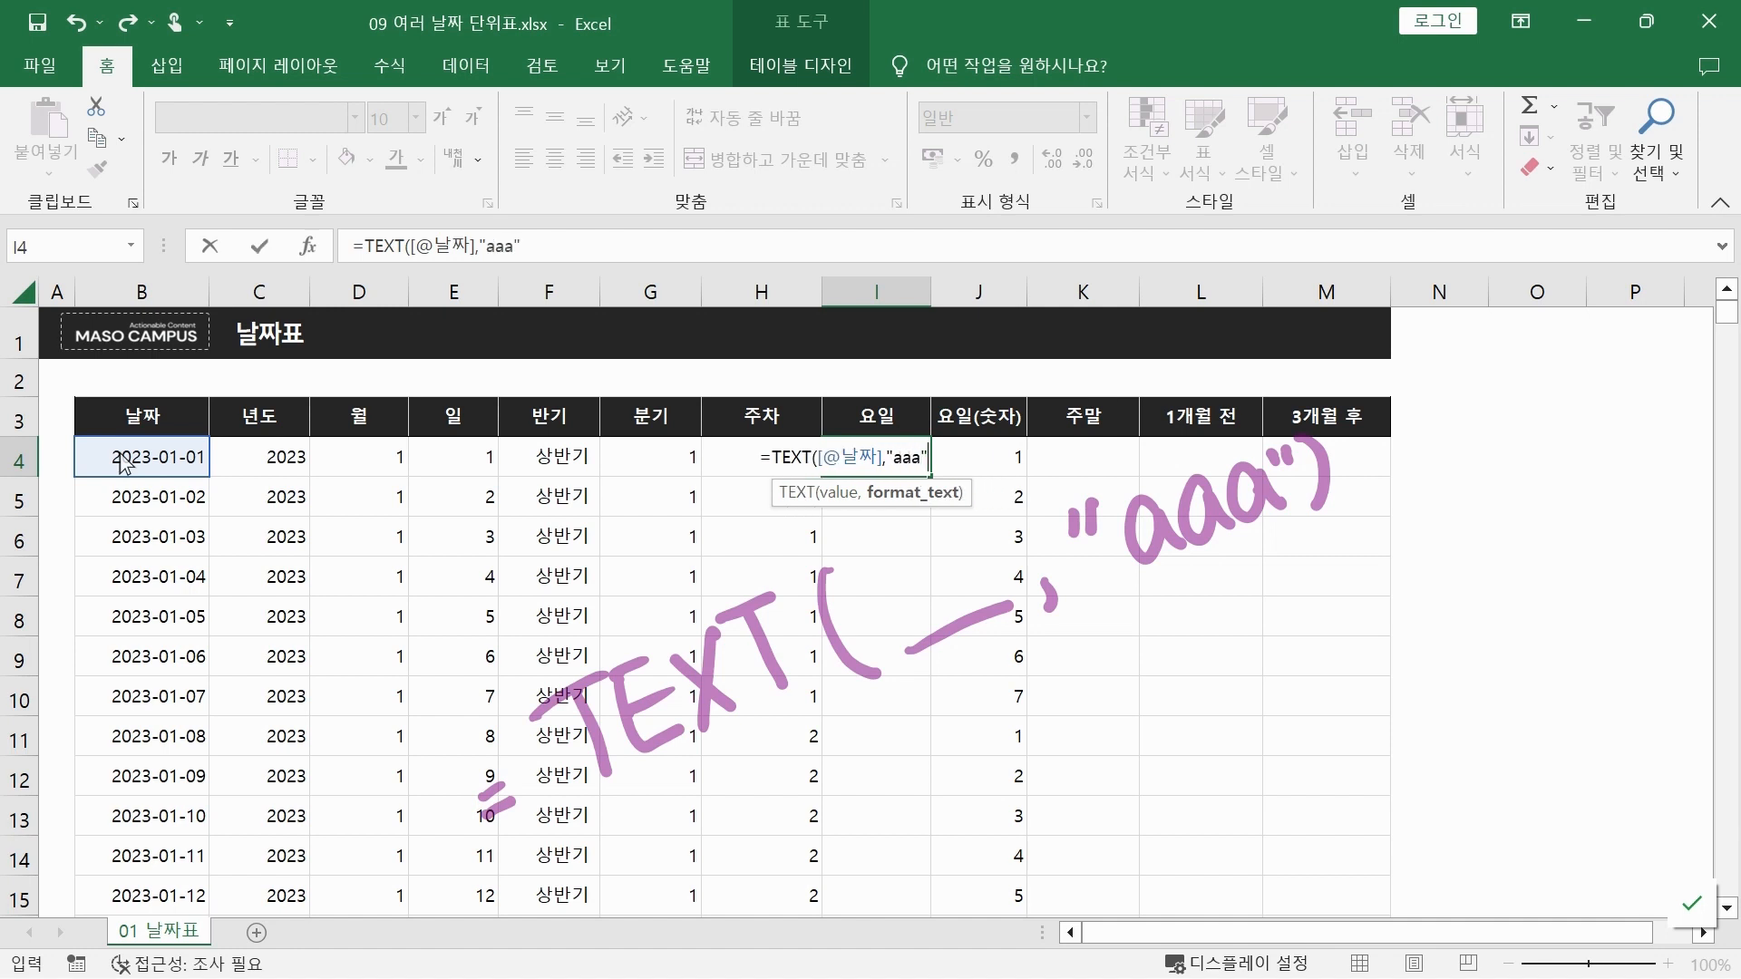
type(")")
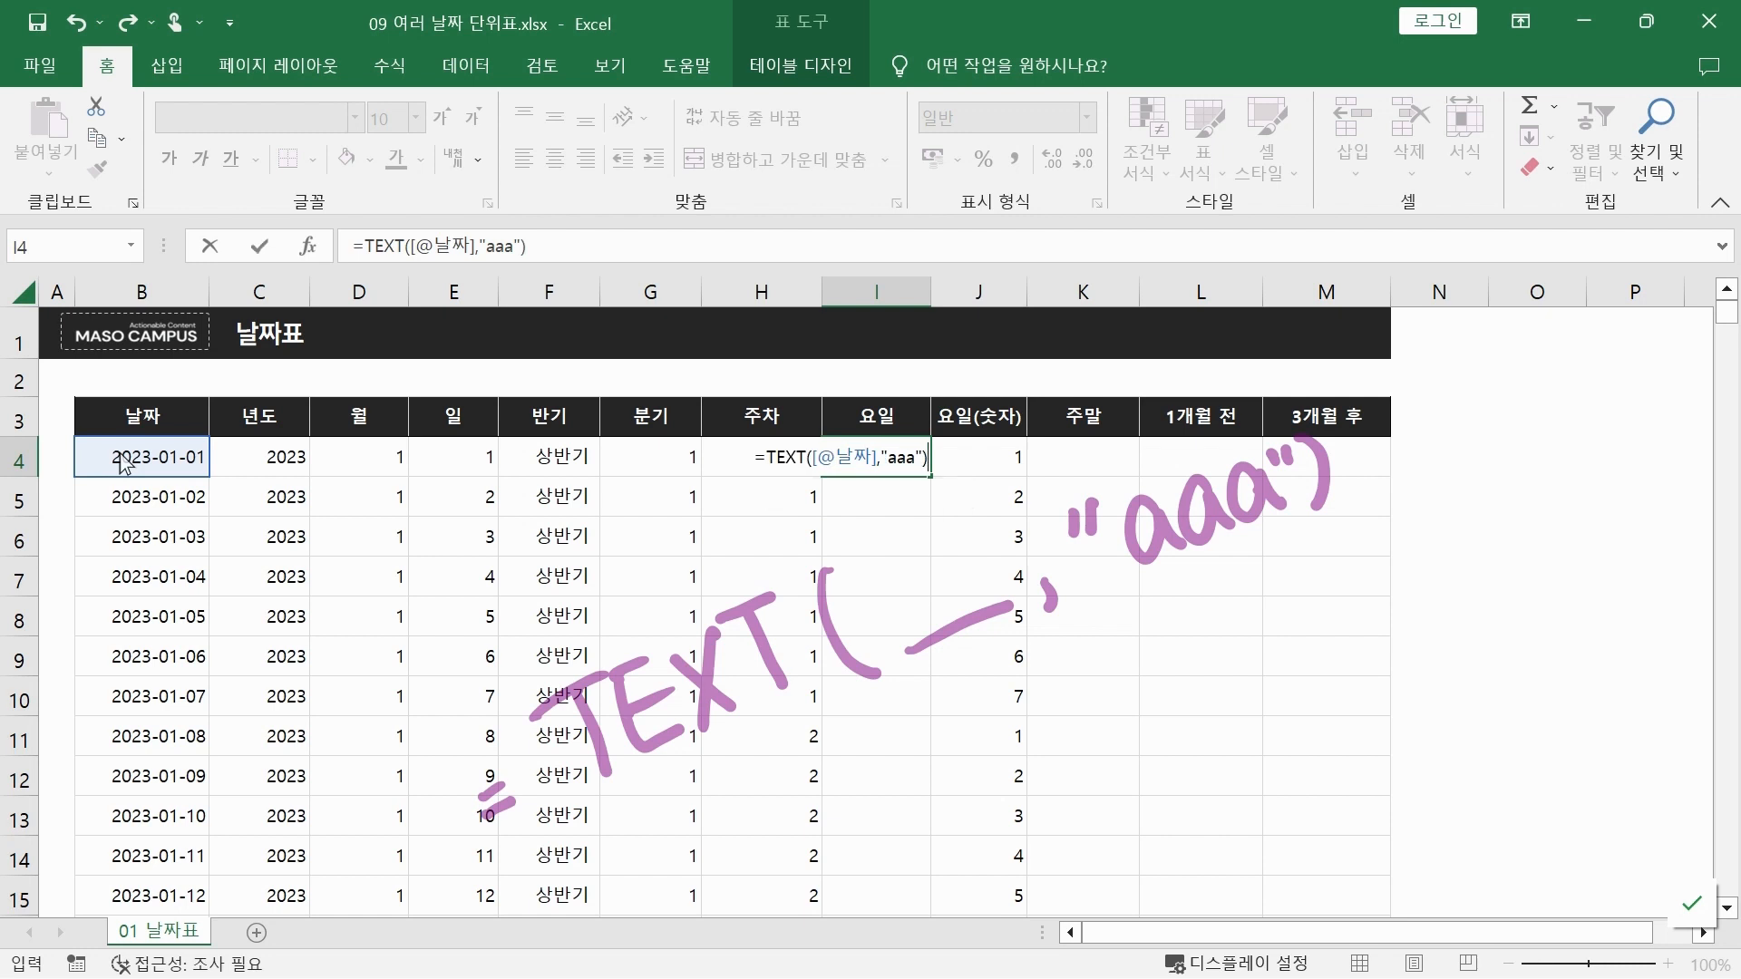
key("Return")
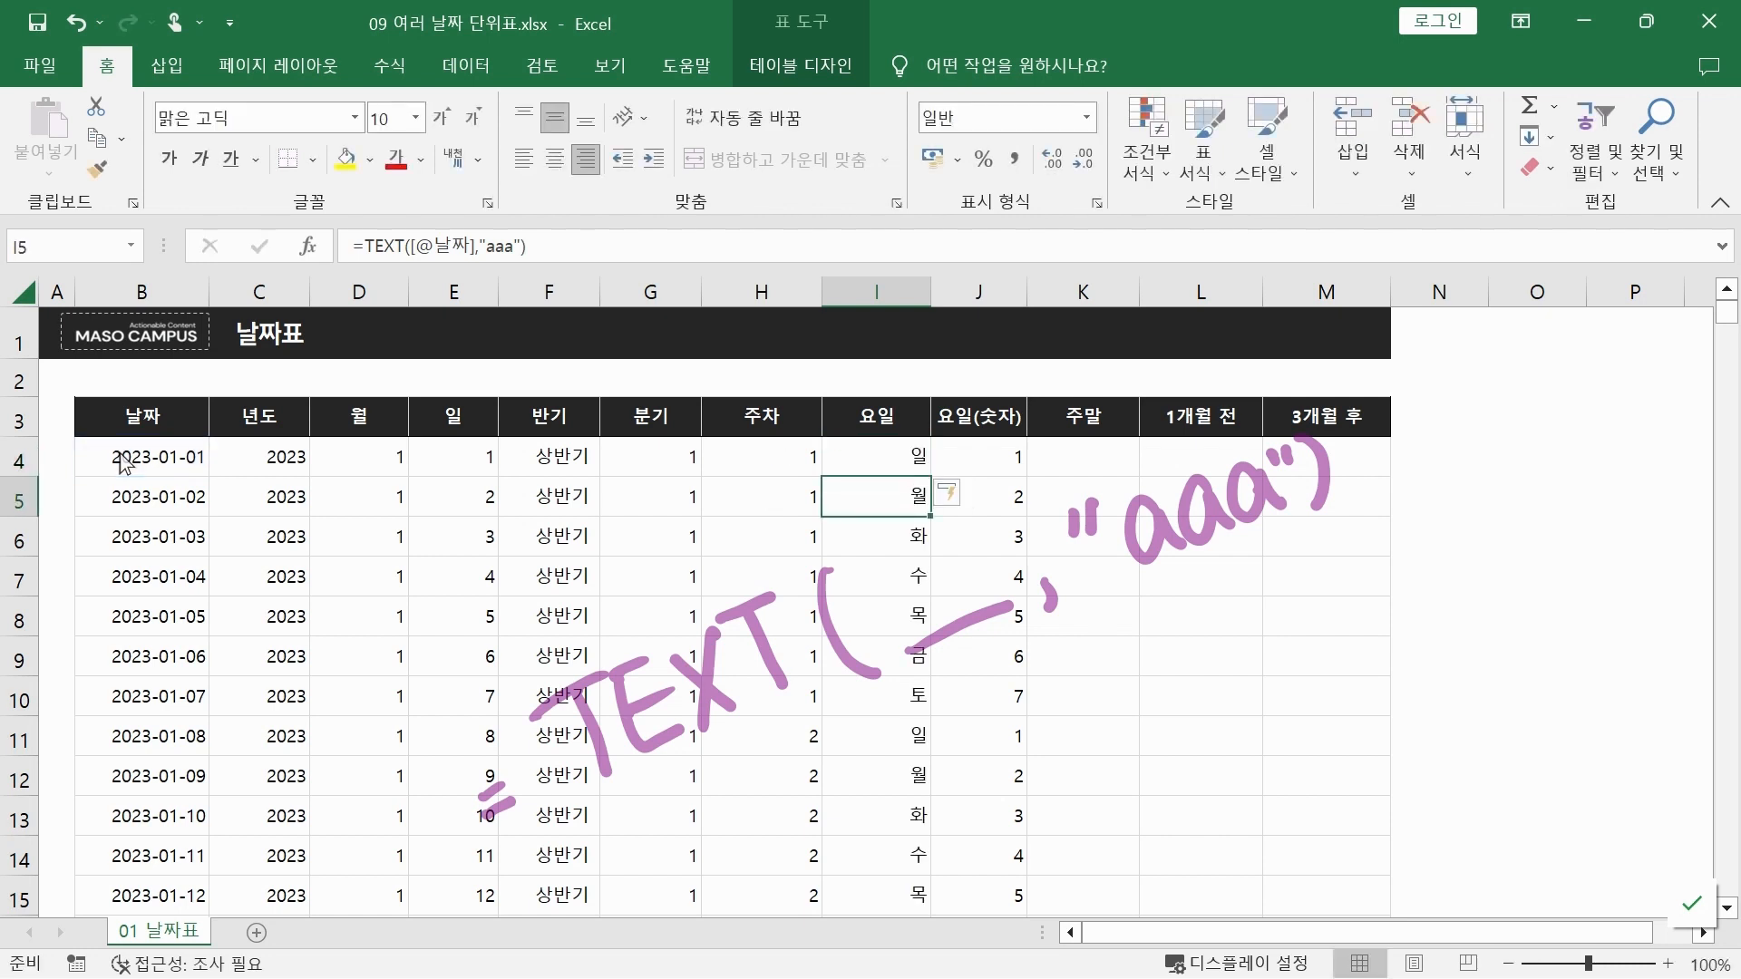
key("Escape")
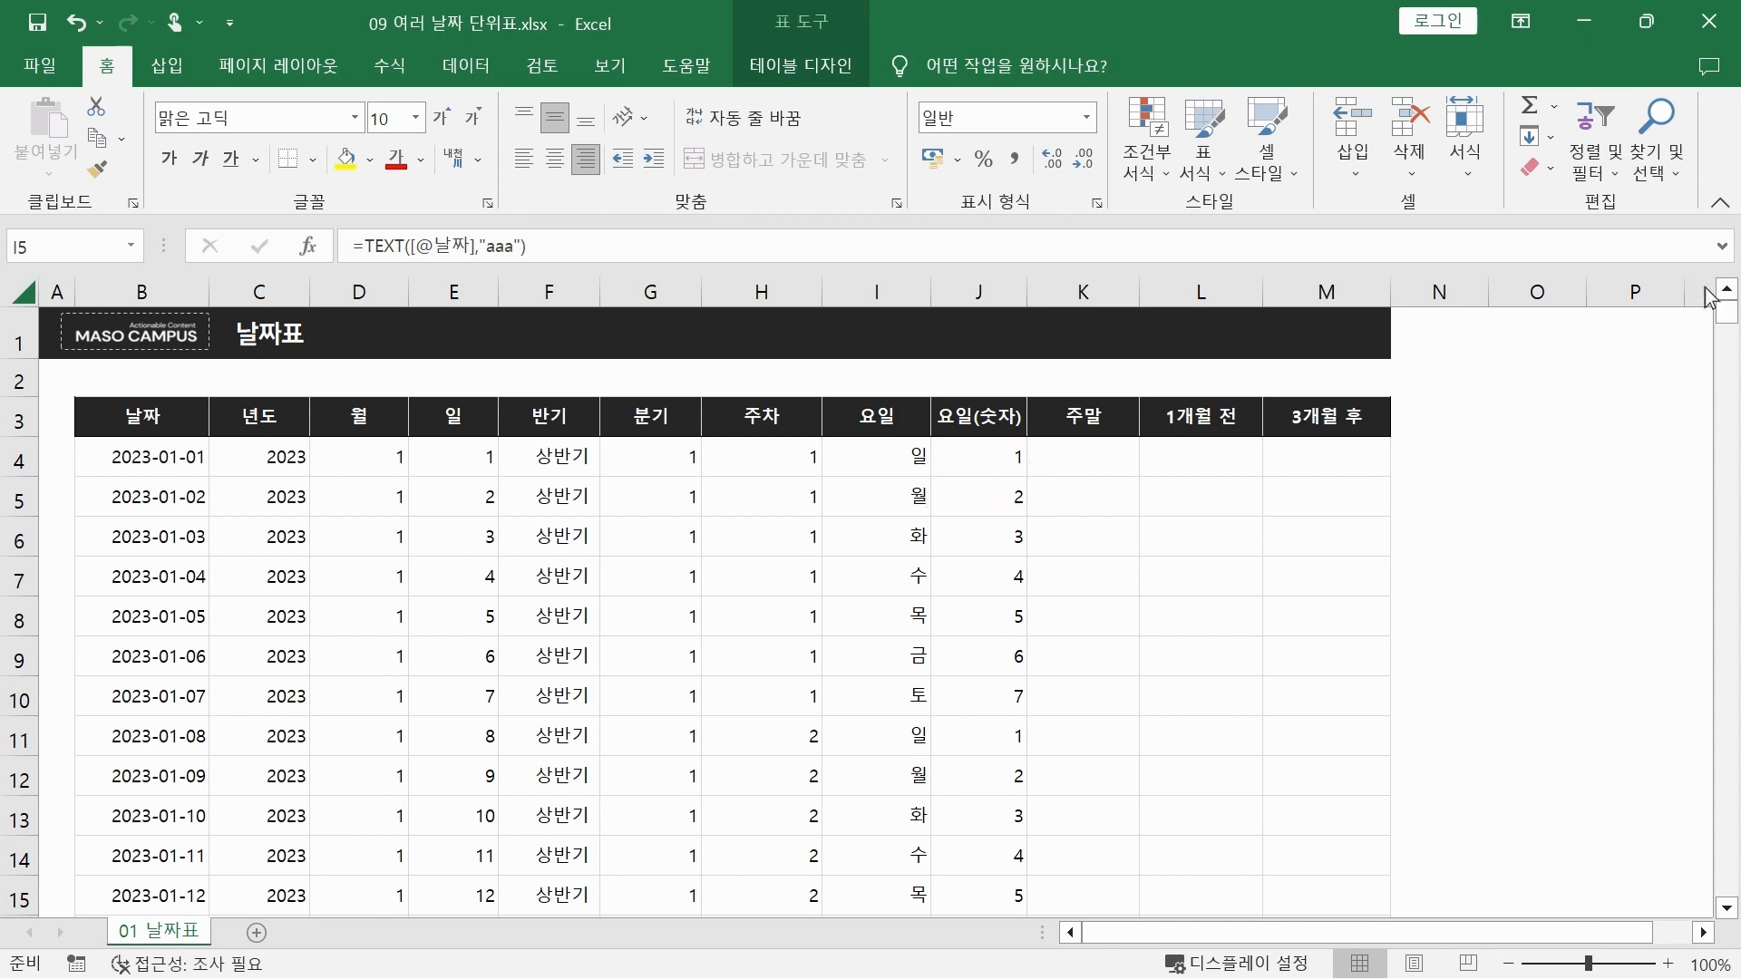
left_click(907, 485)
left_click(967, 465)
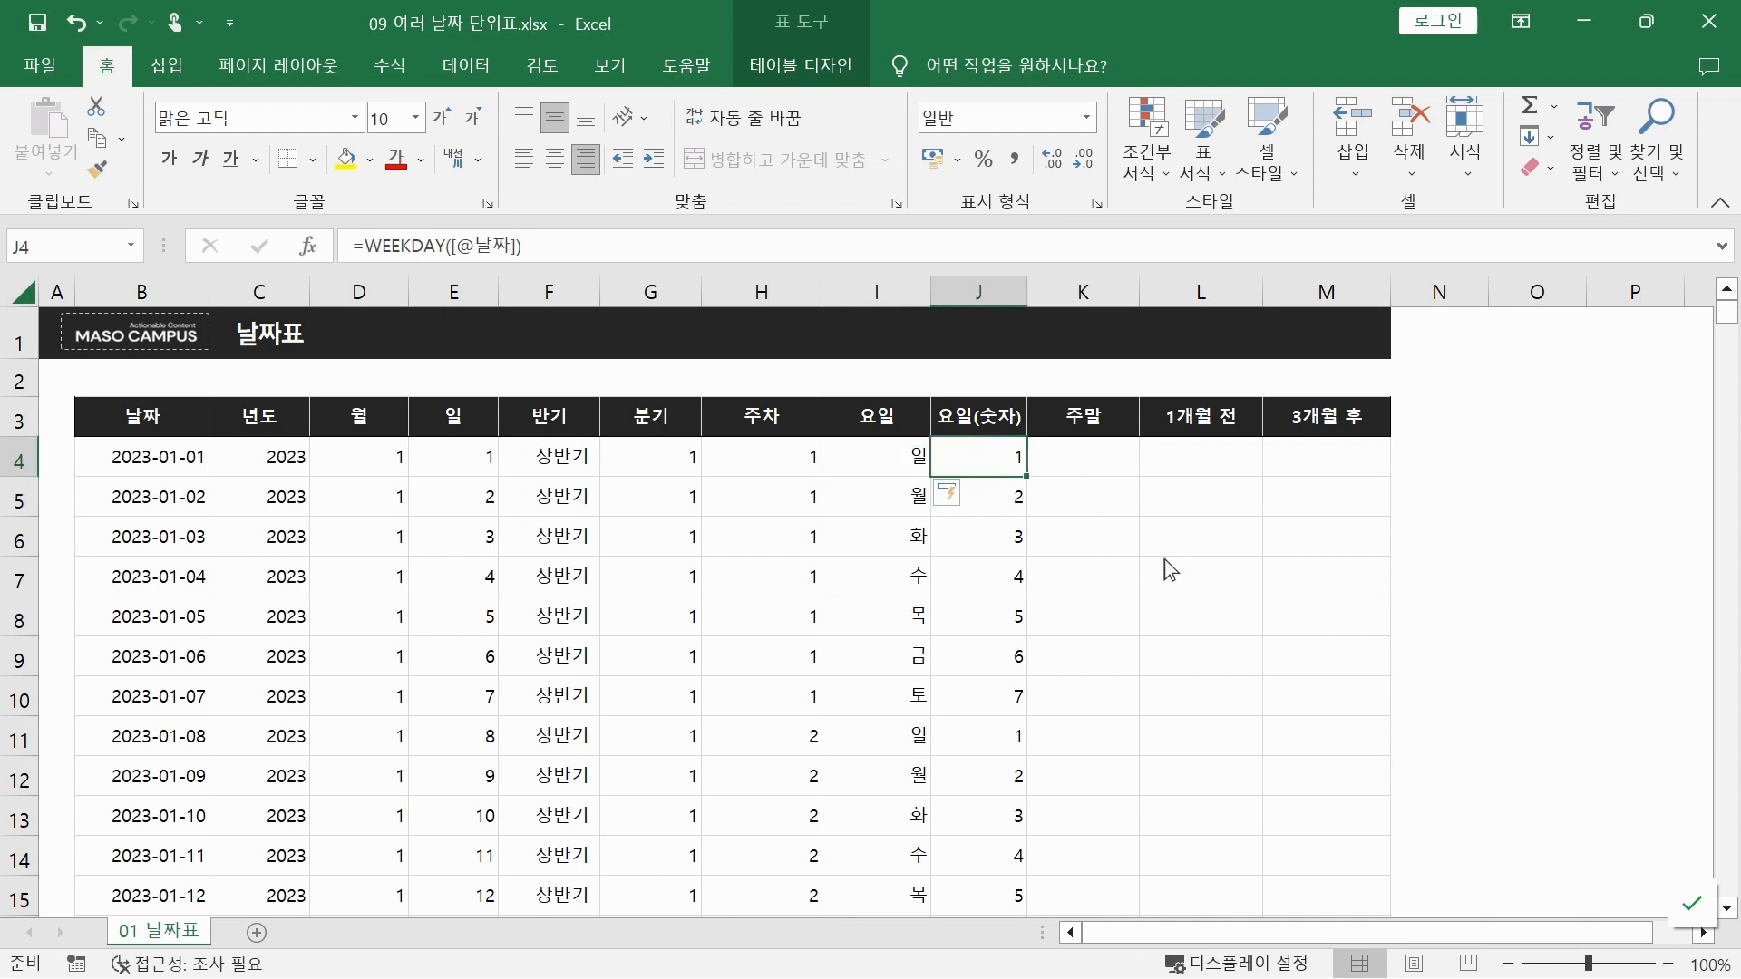
left_click(863, 456)
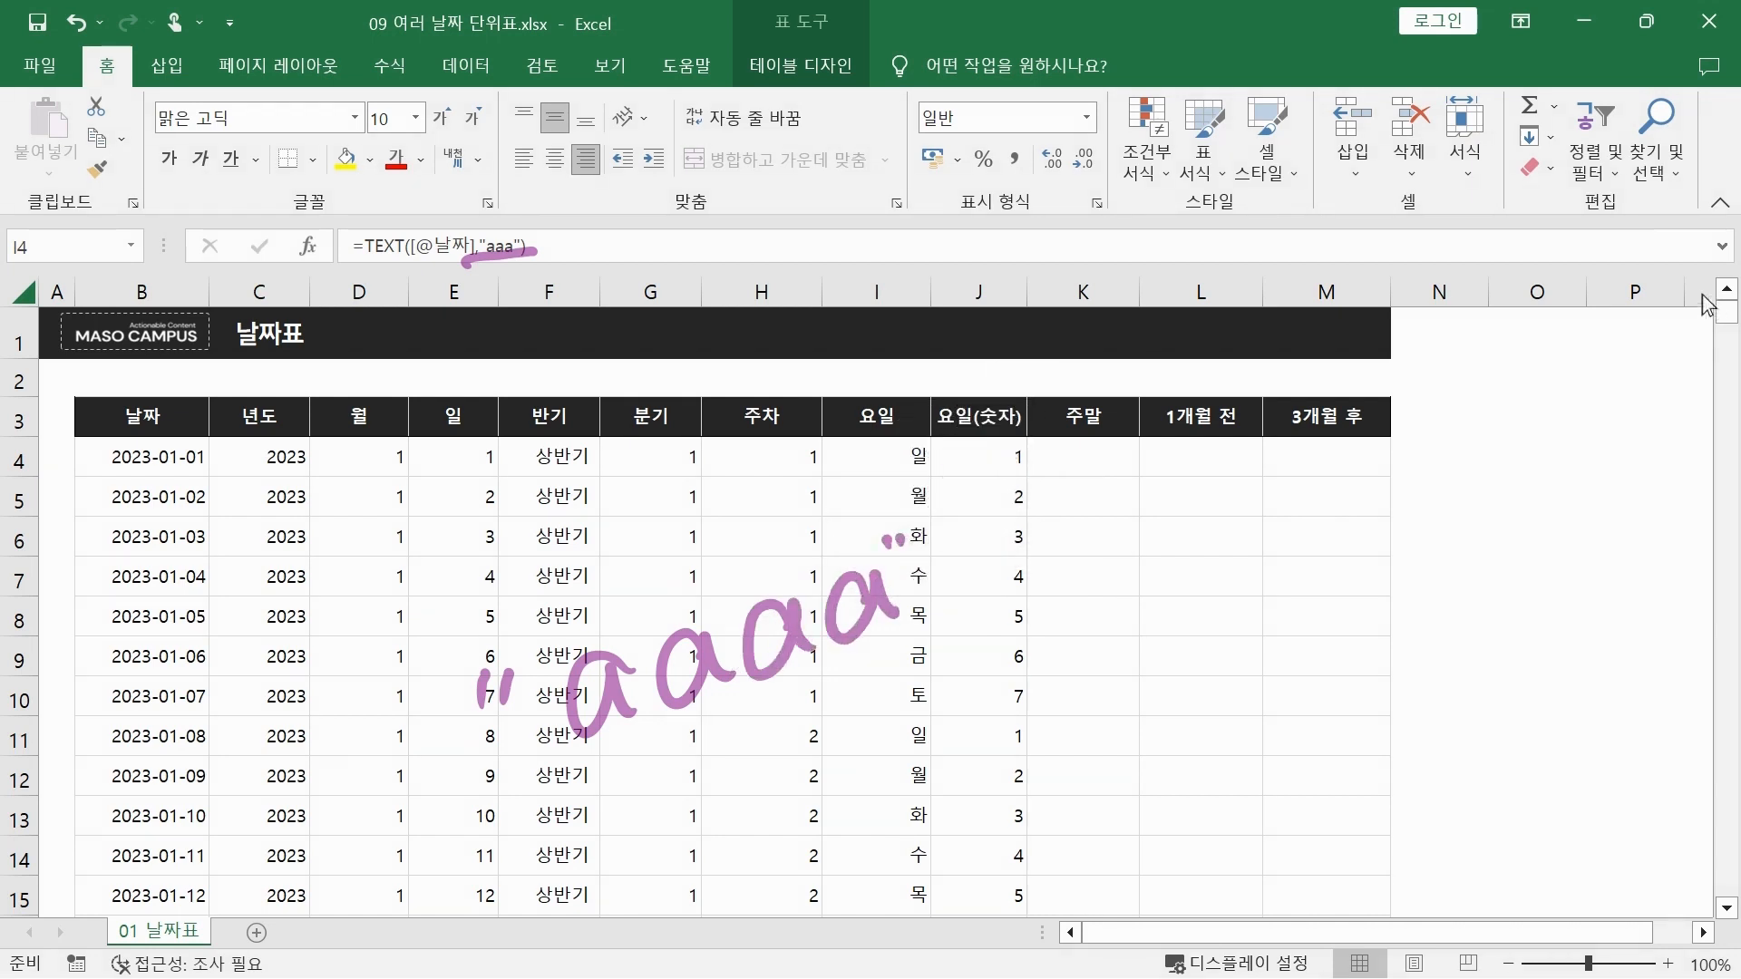
left_click(517, 252)
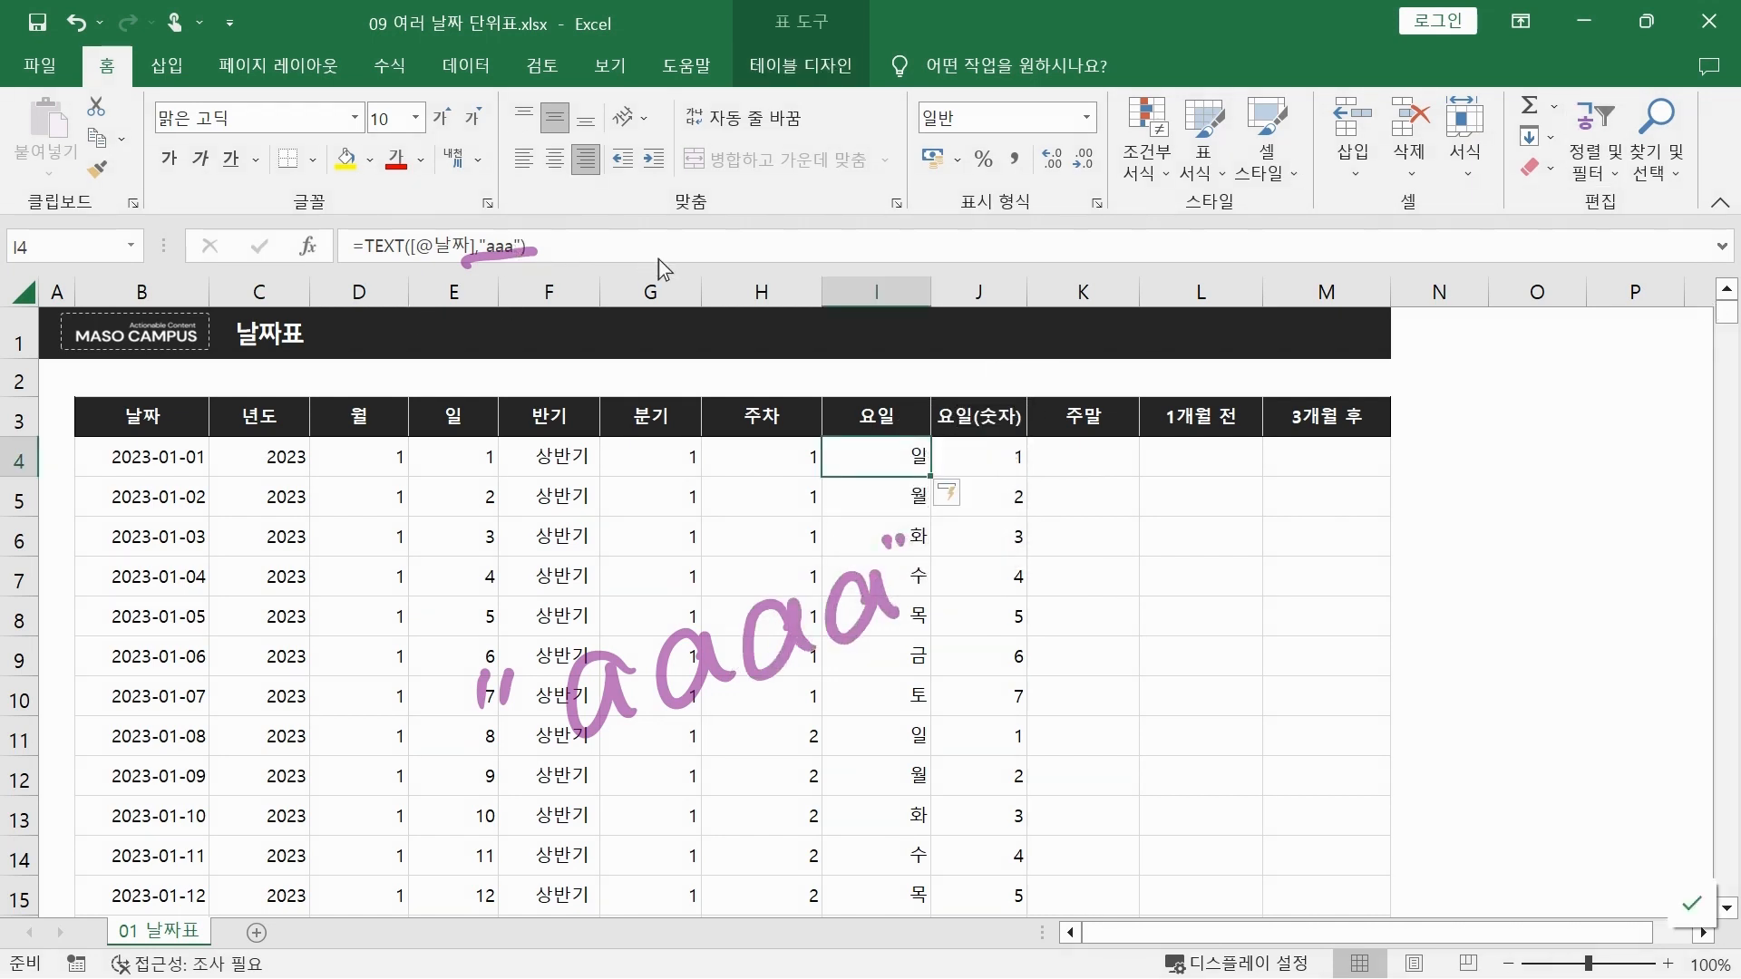
left_click(521, 246)
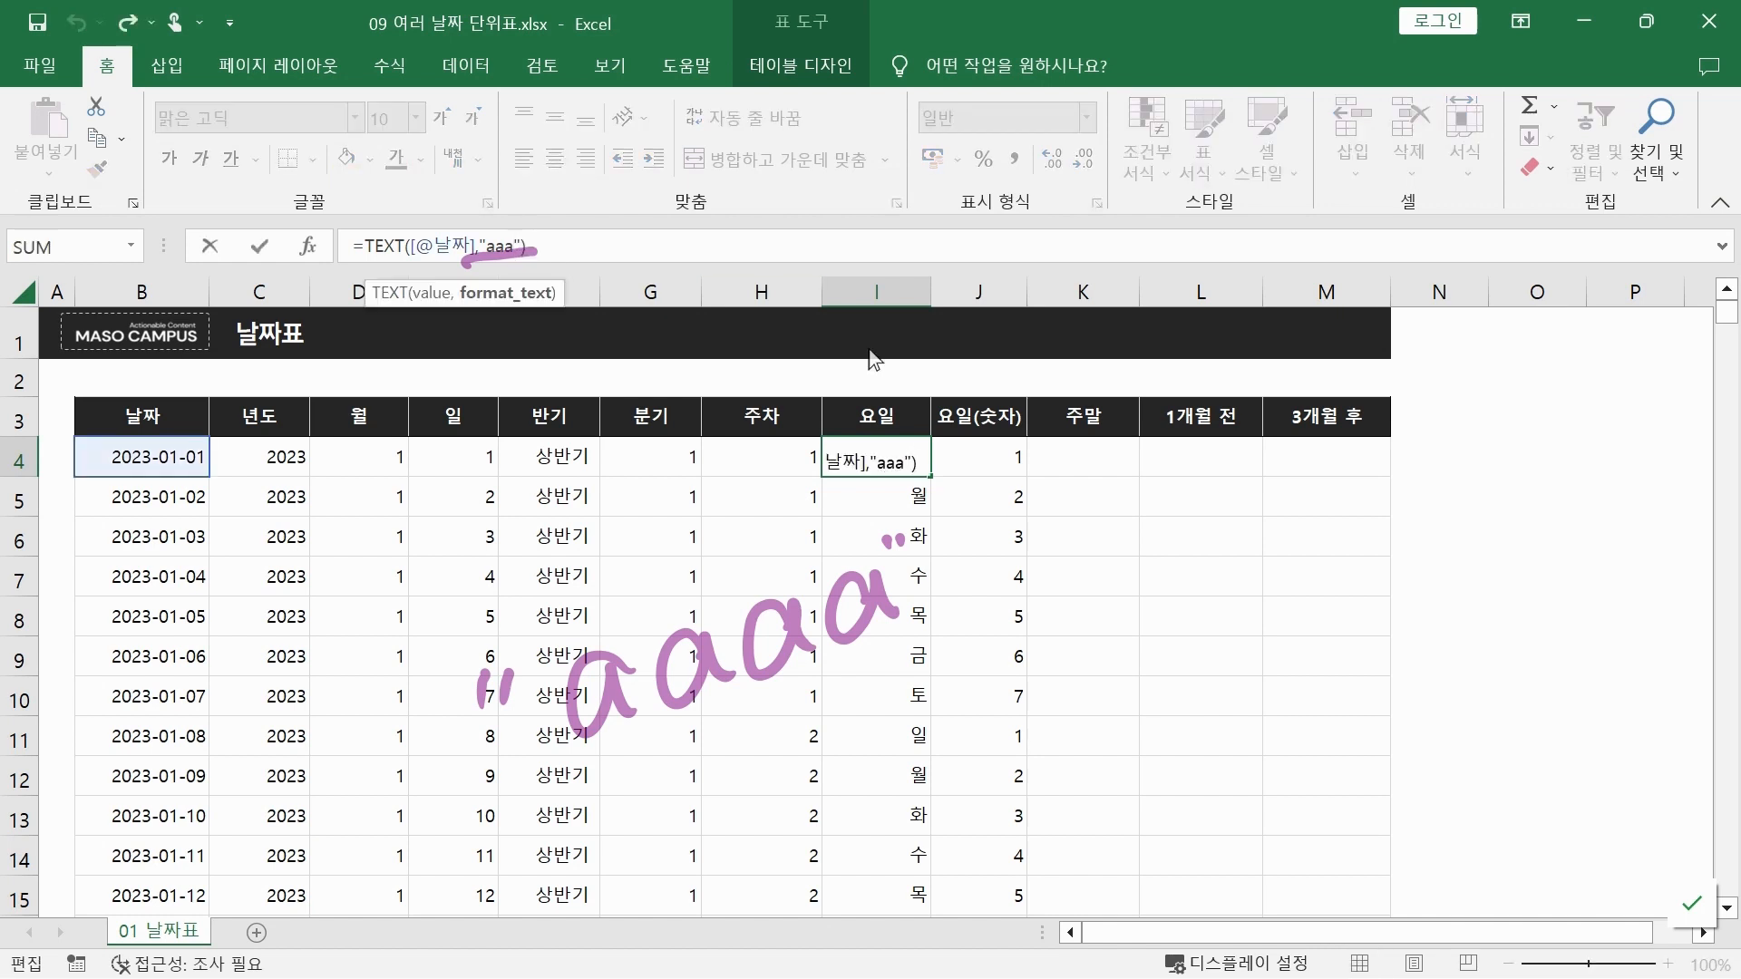
type("a")
key("Return")
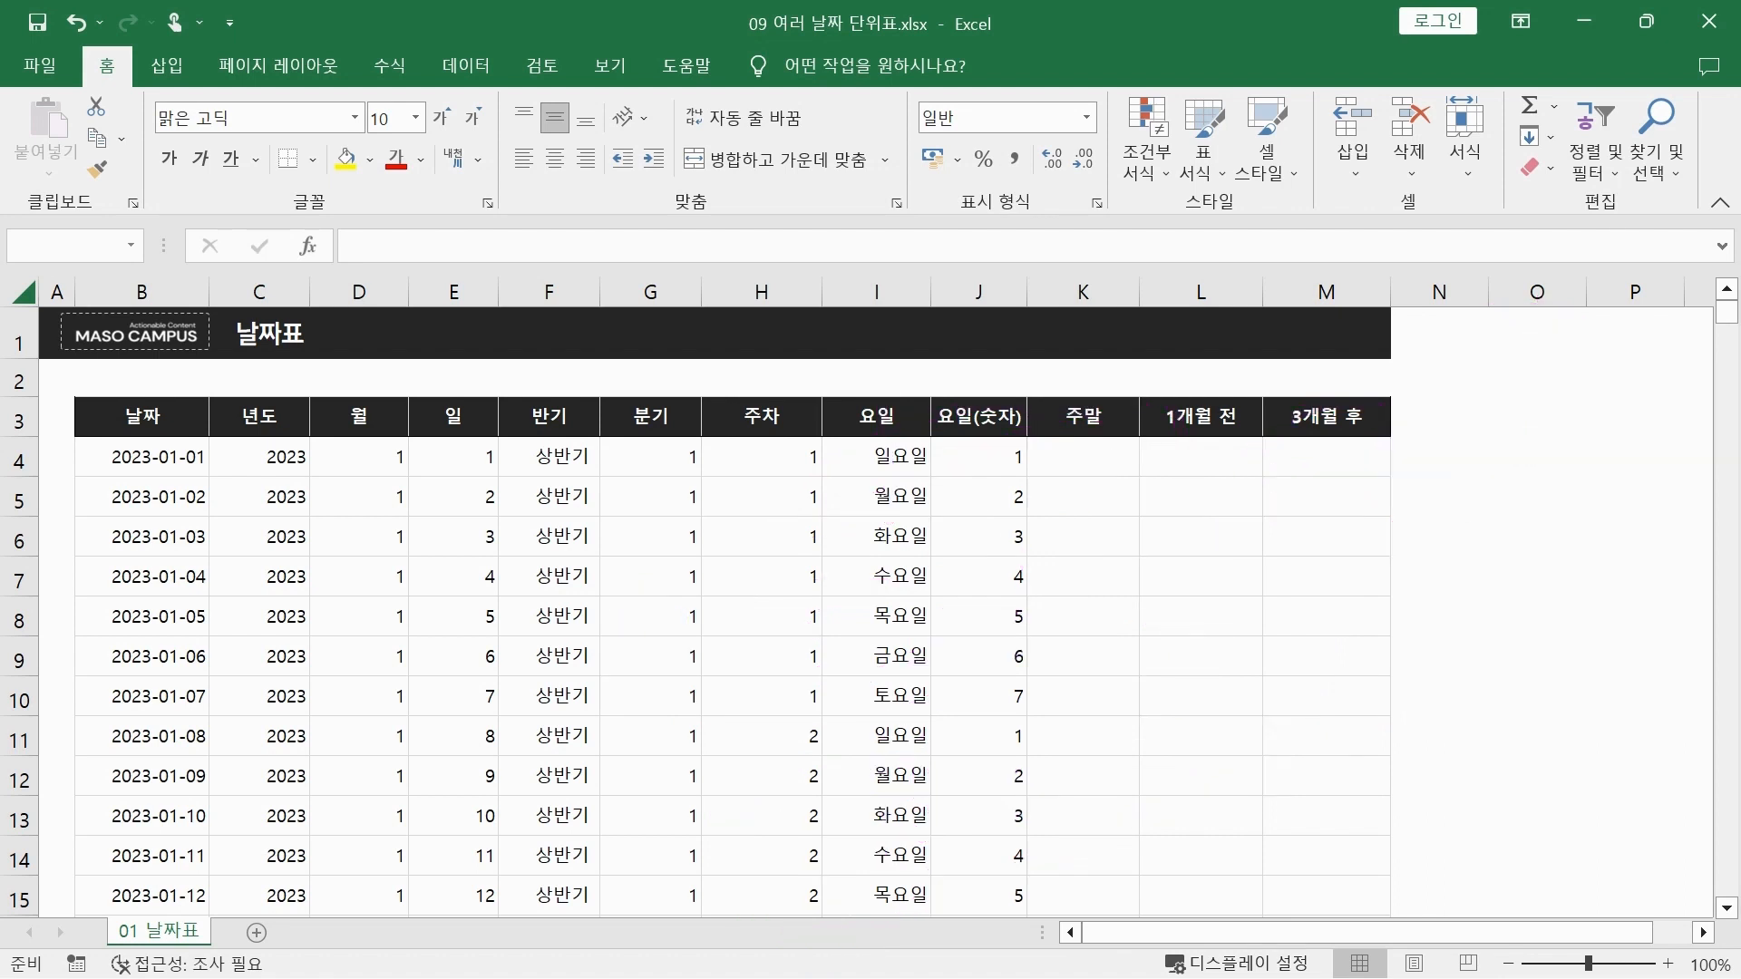
- Restore the short weekday names by setting the 요일 column's format code back to "aaa"
left_click(870, 463)
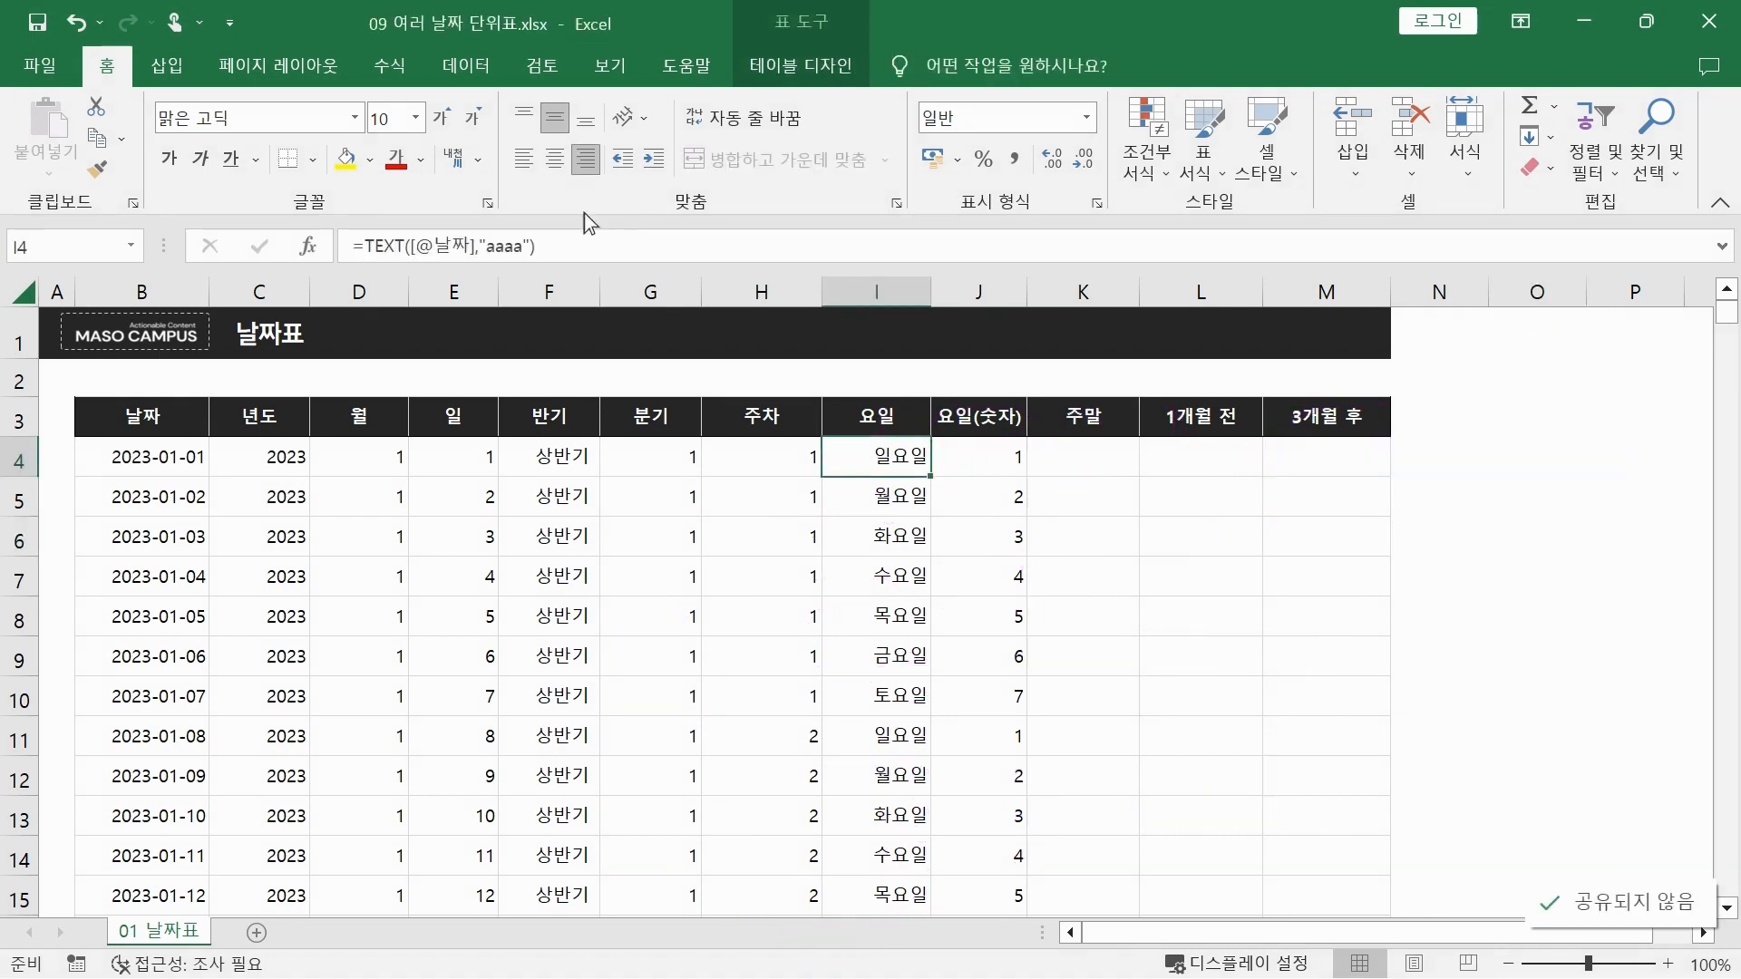
left_click(514, 247)
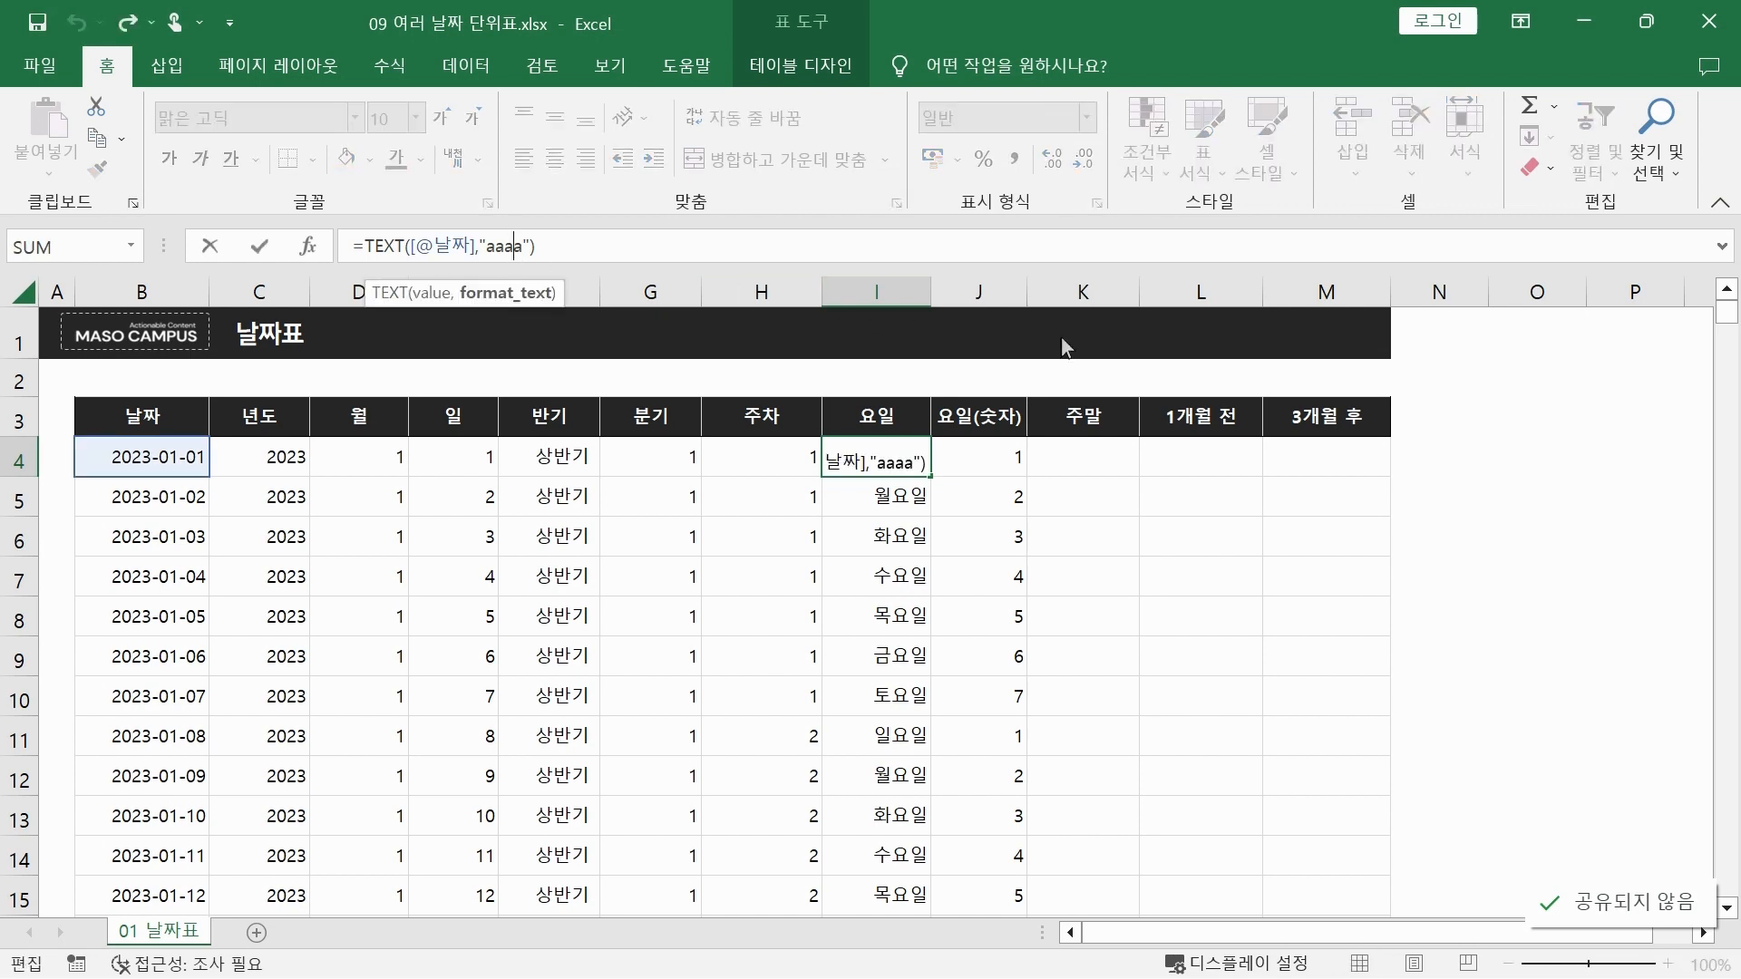
key("Delete")
key("Return")
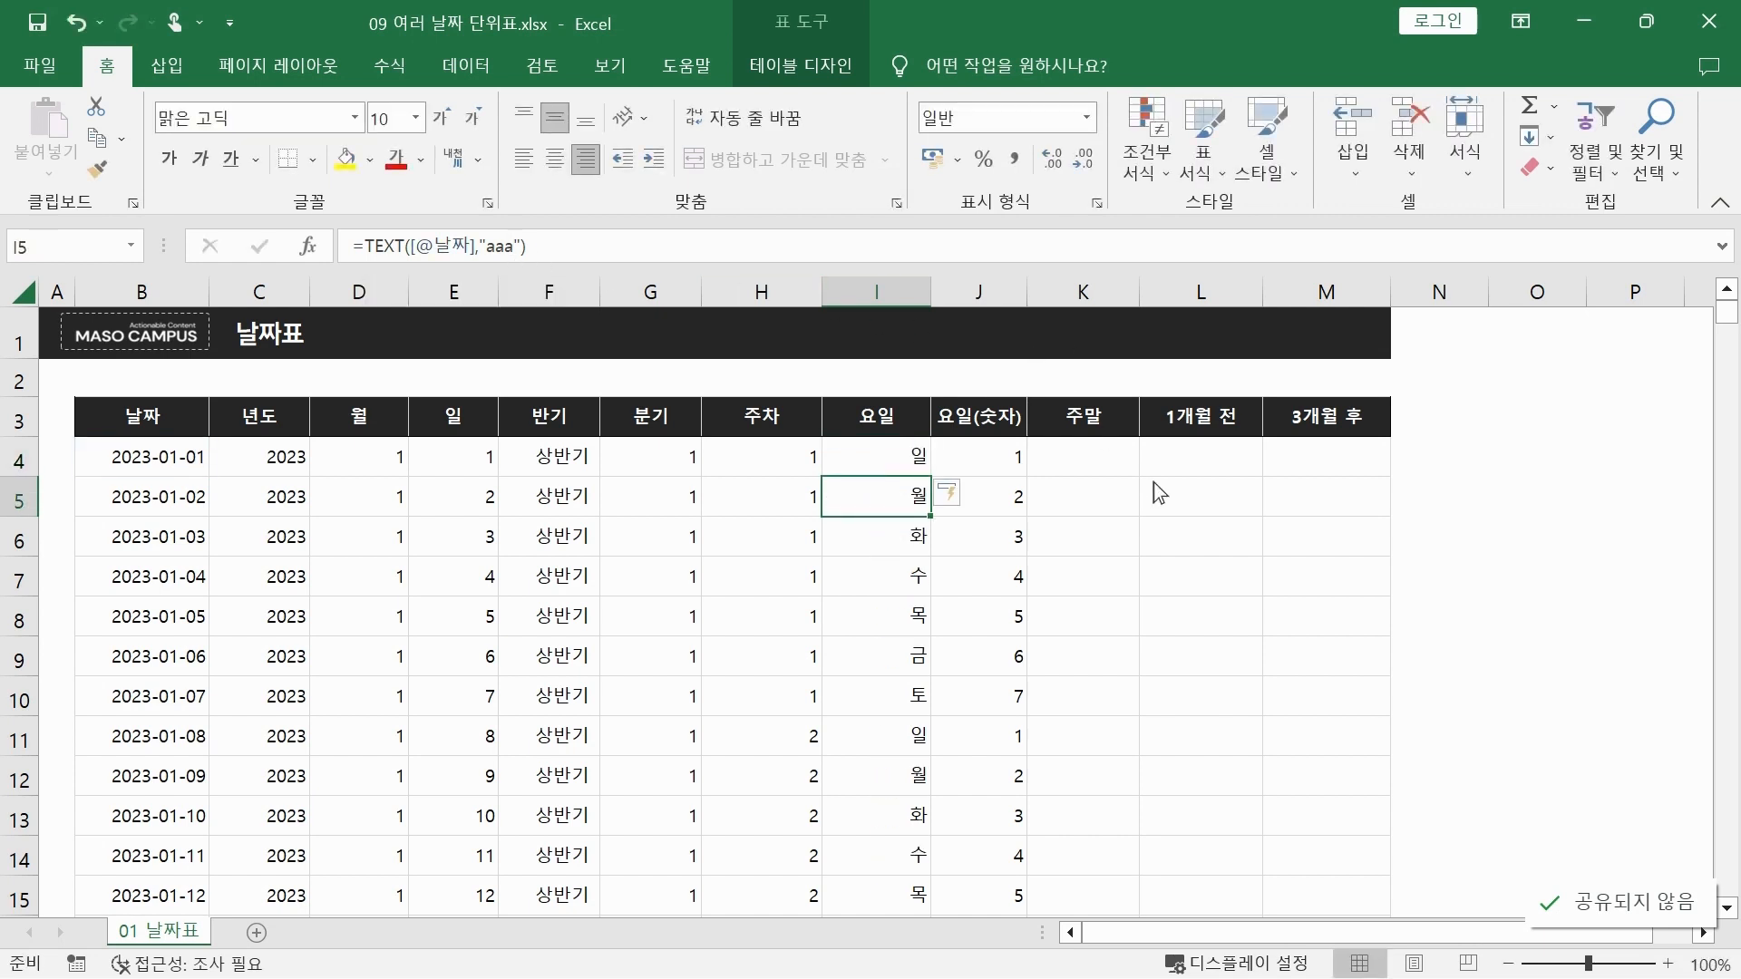
left_click(1106, 464)
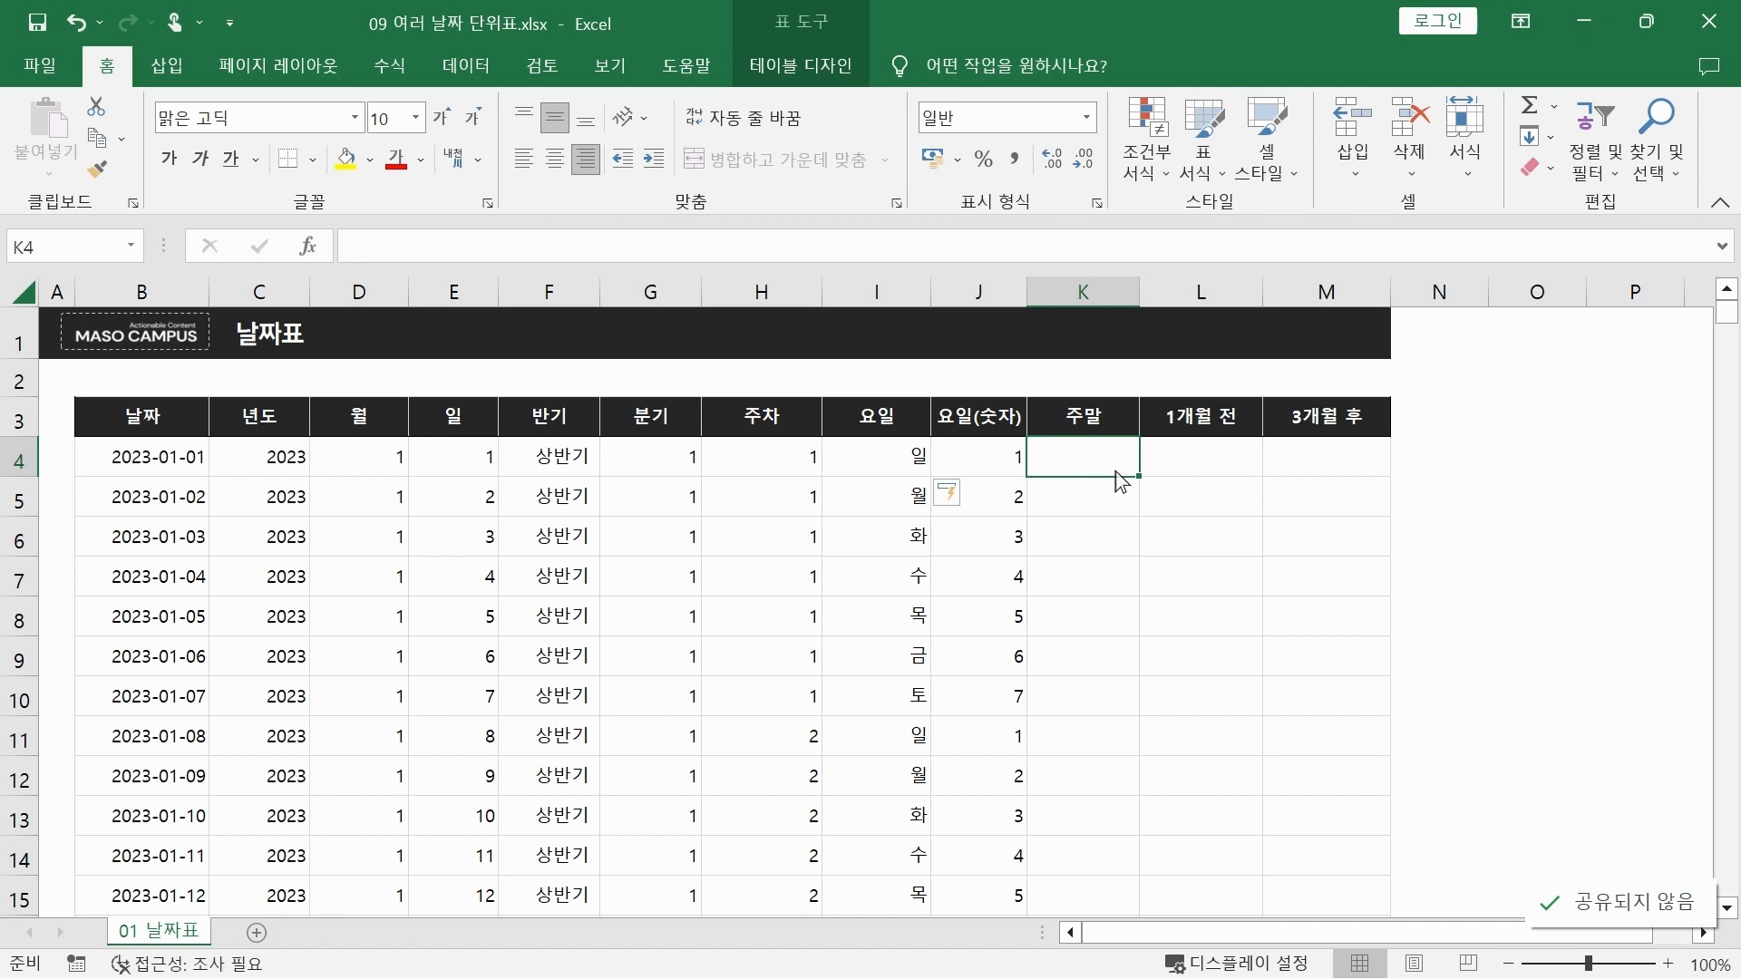
type("=")
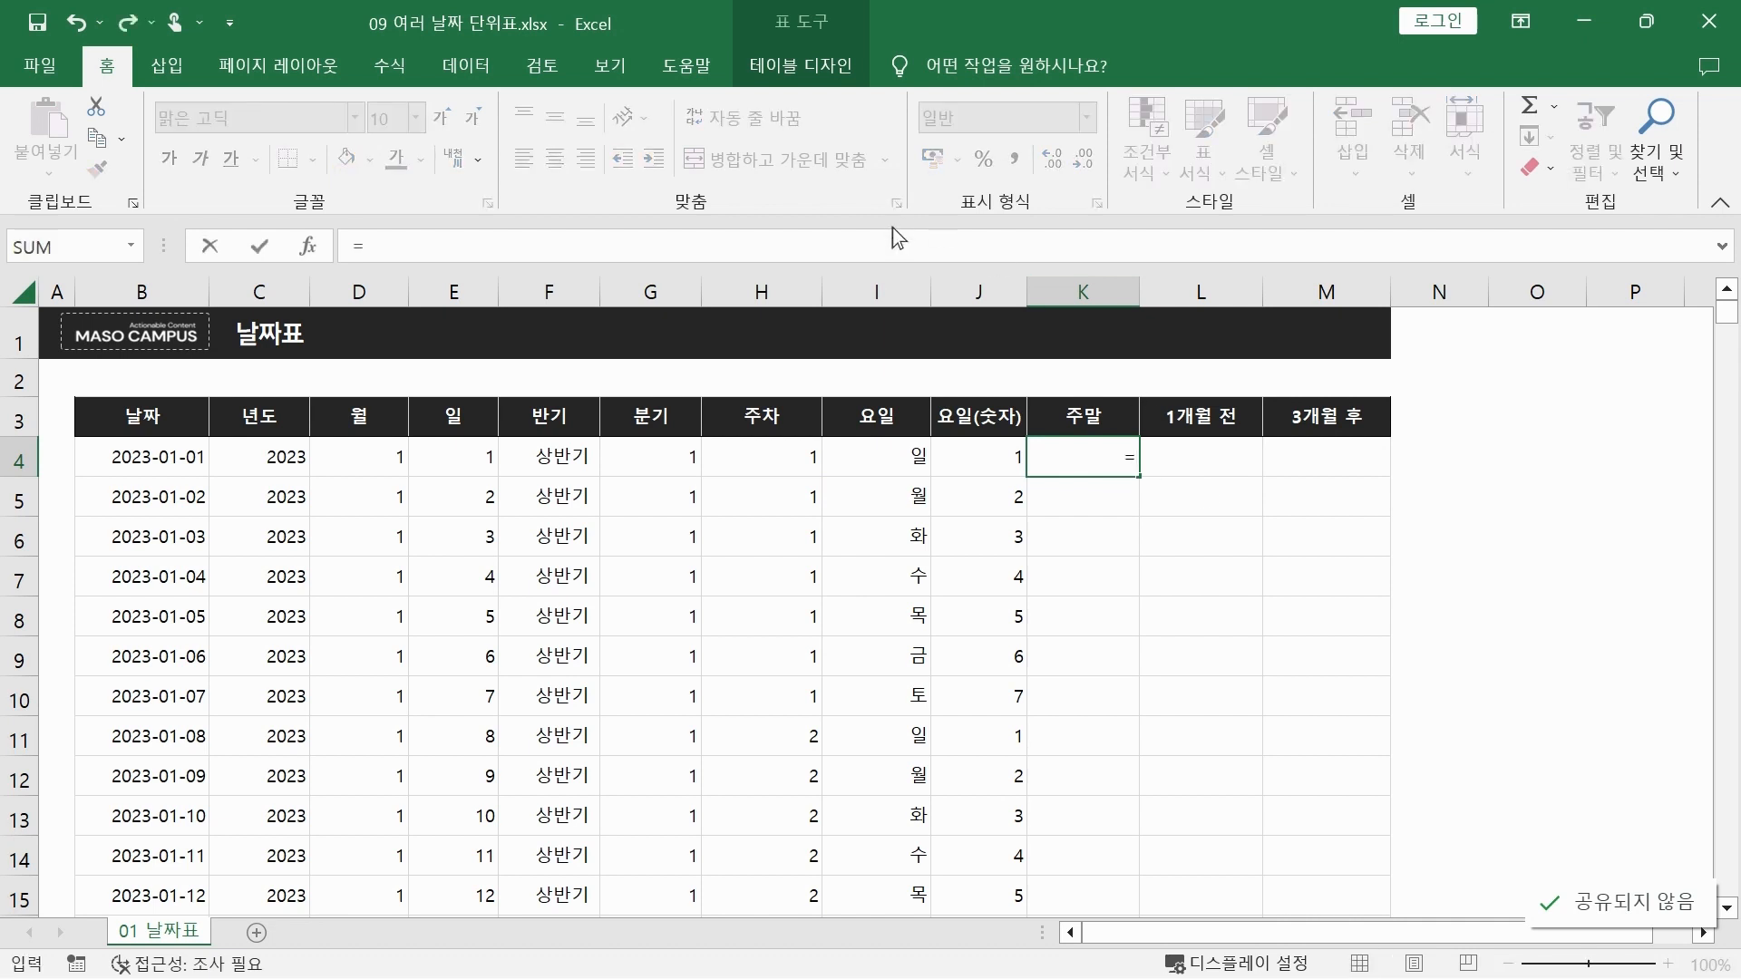
type("if")
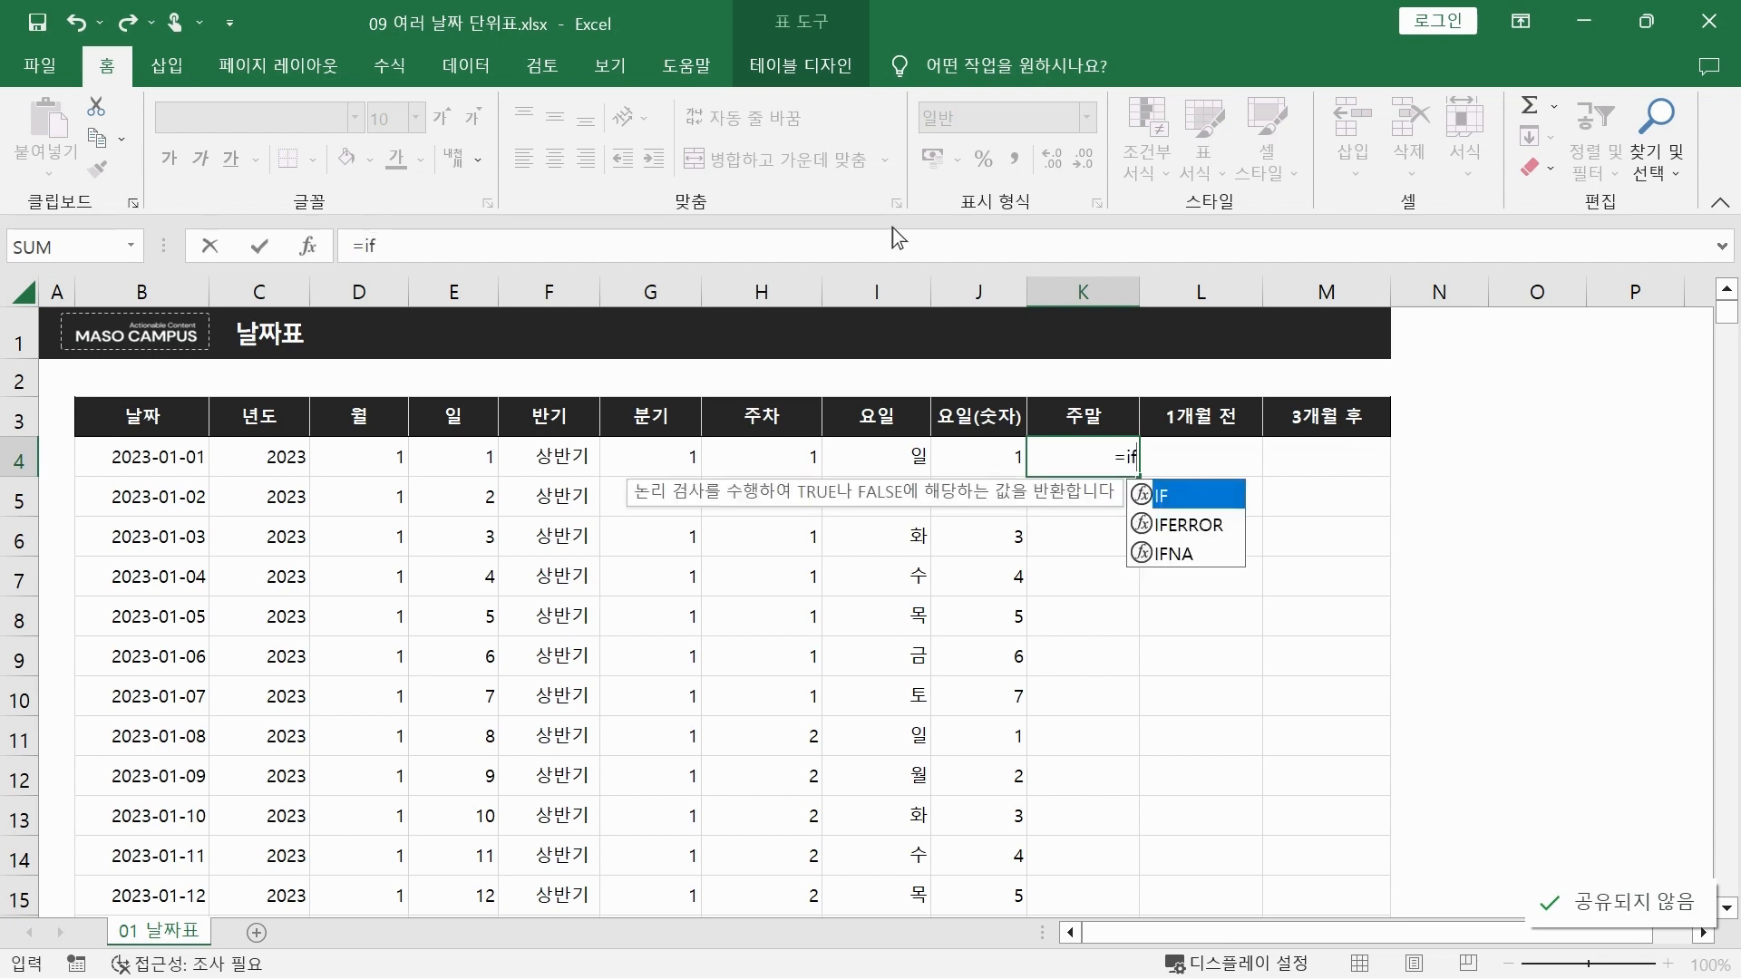
key("Tab")
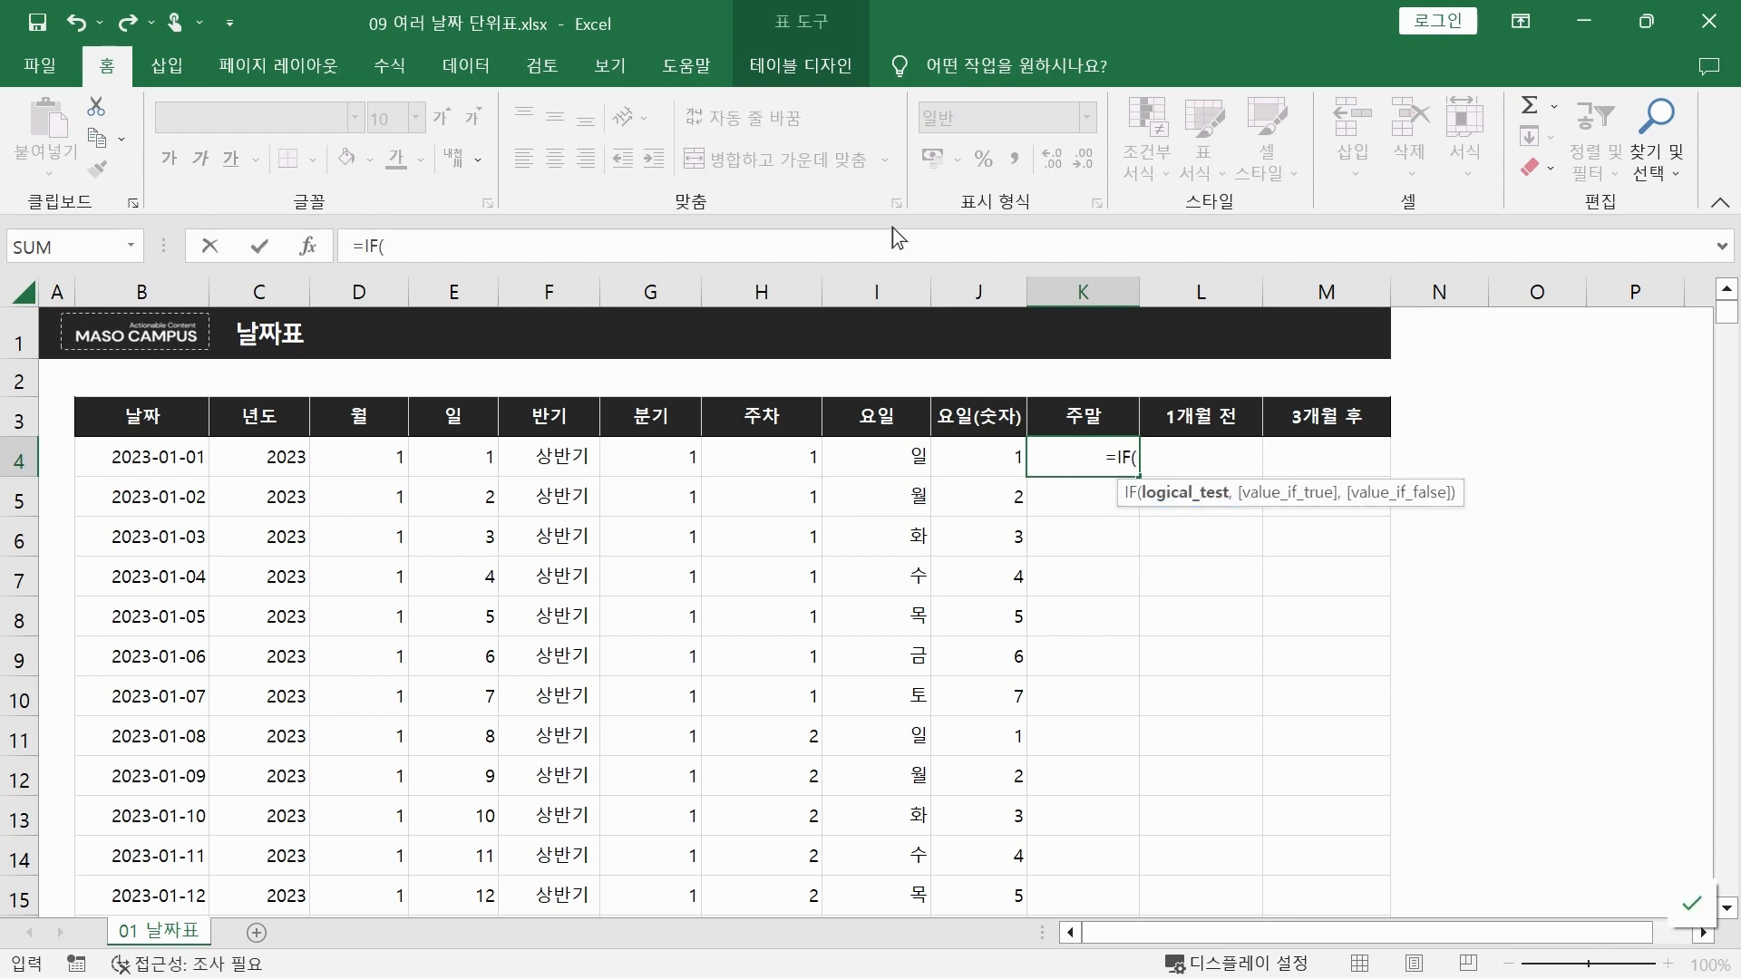
type("or")
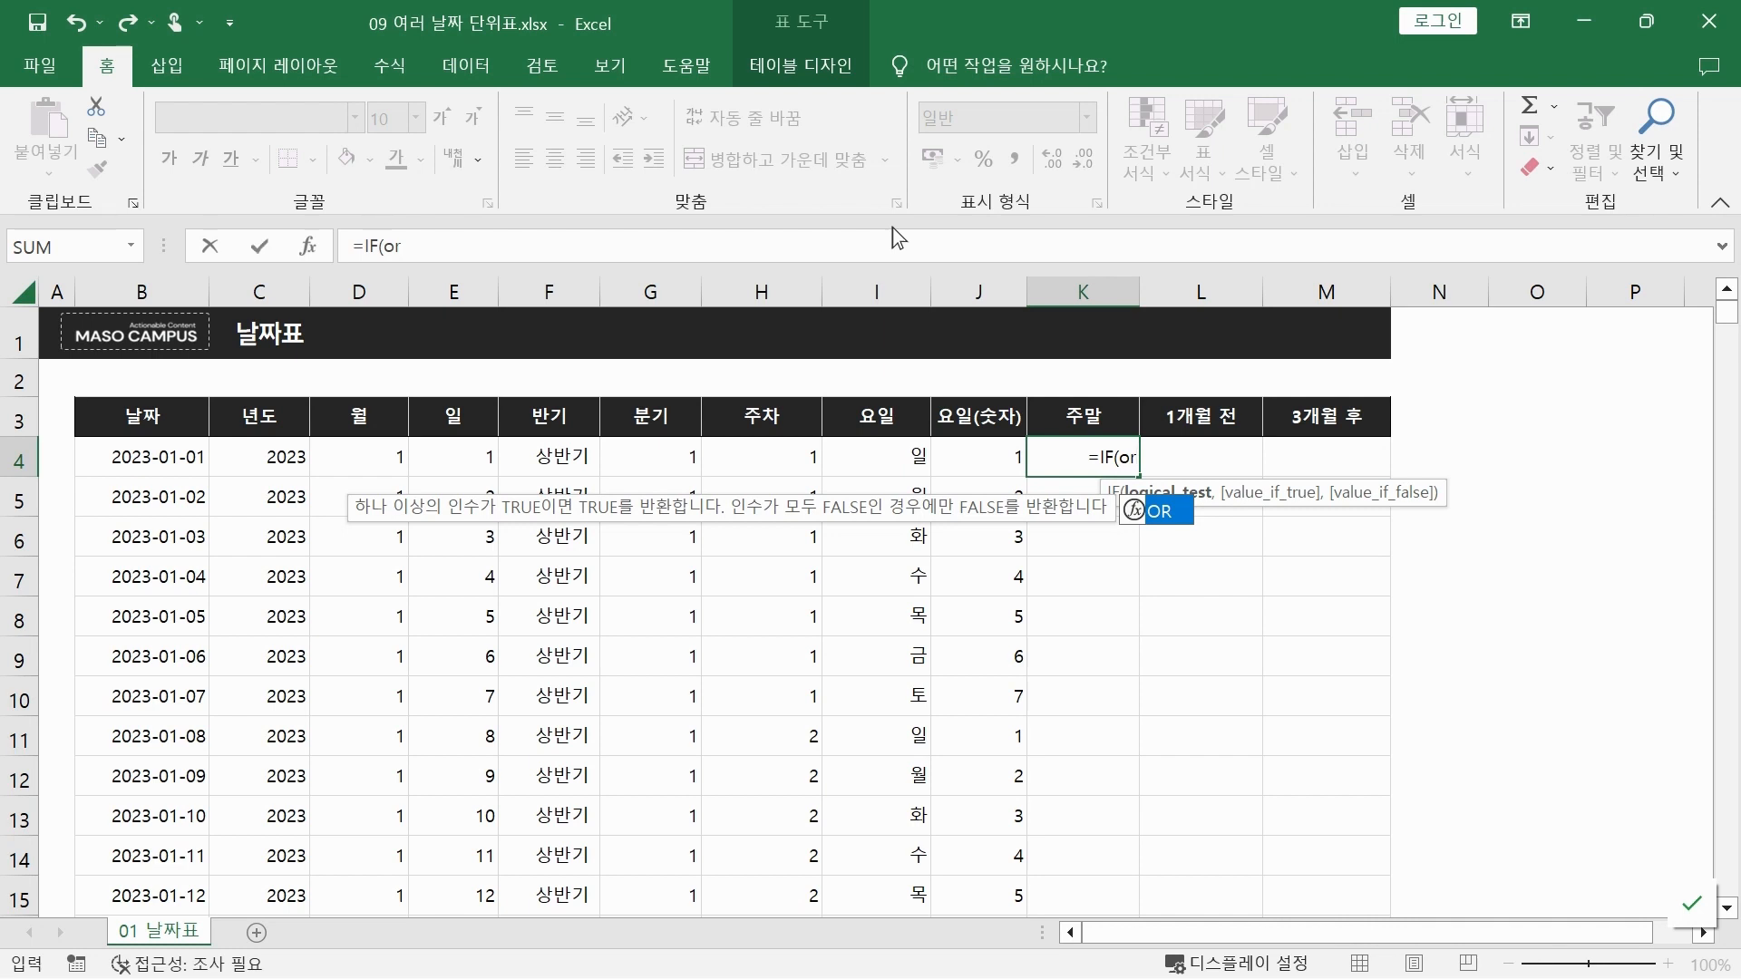
key("Tab")
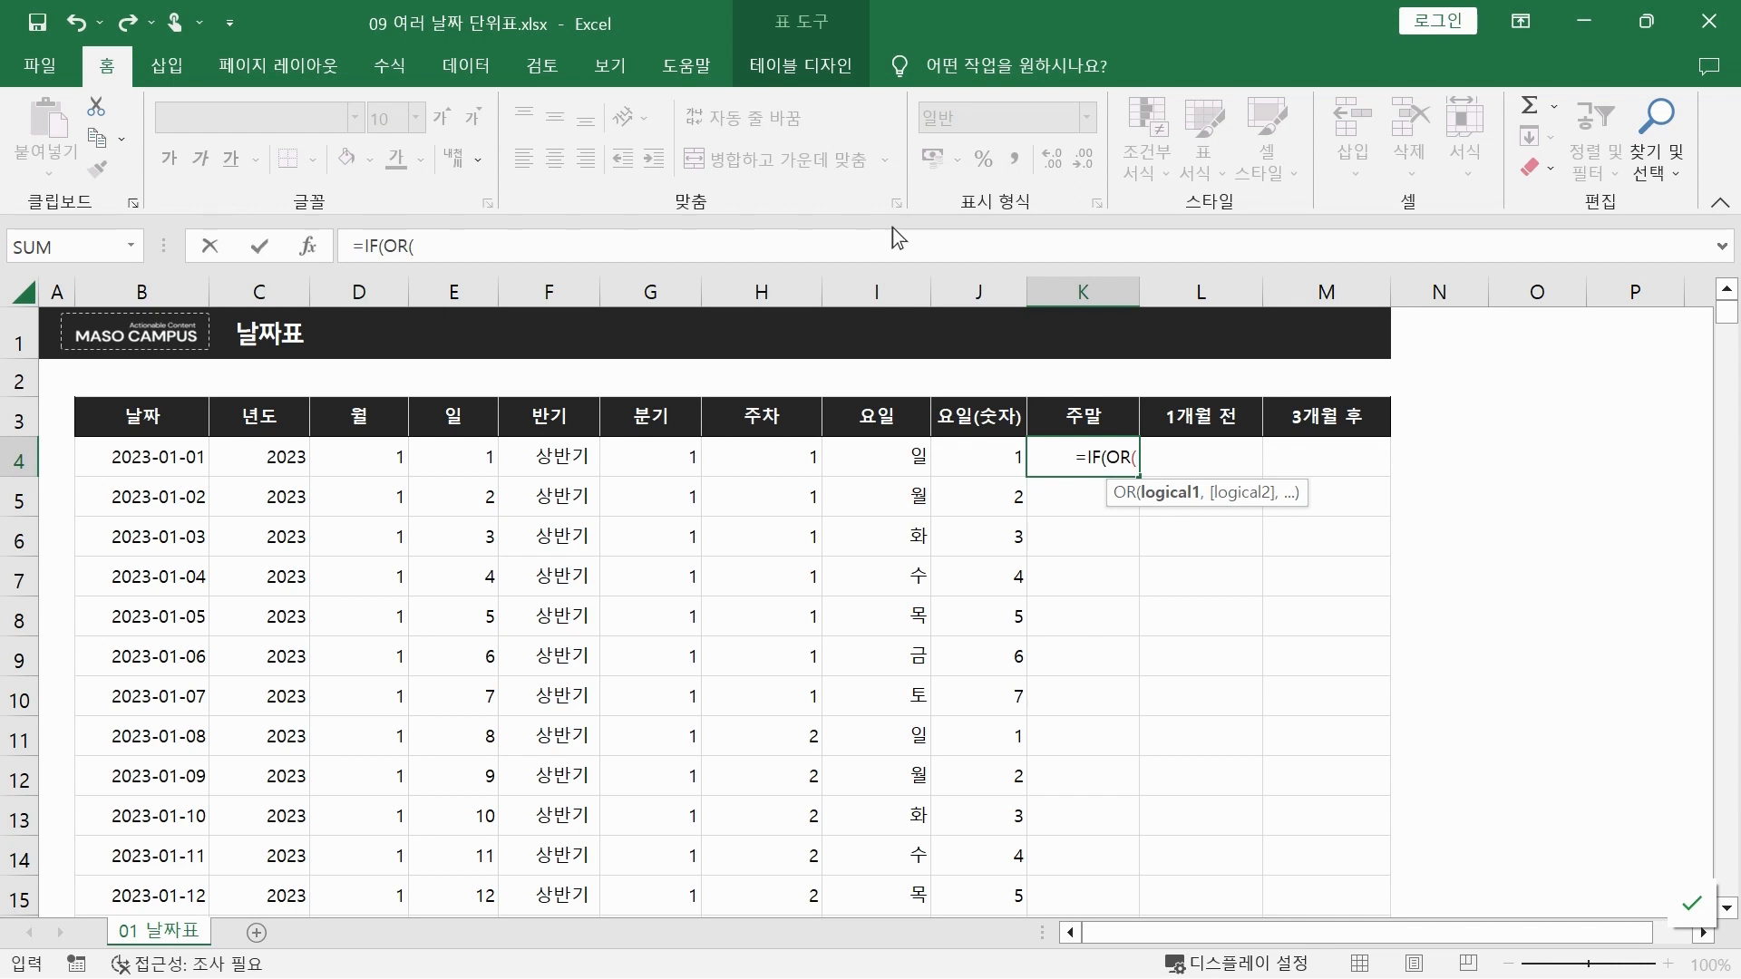
left_click(864, 464)
type("=")
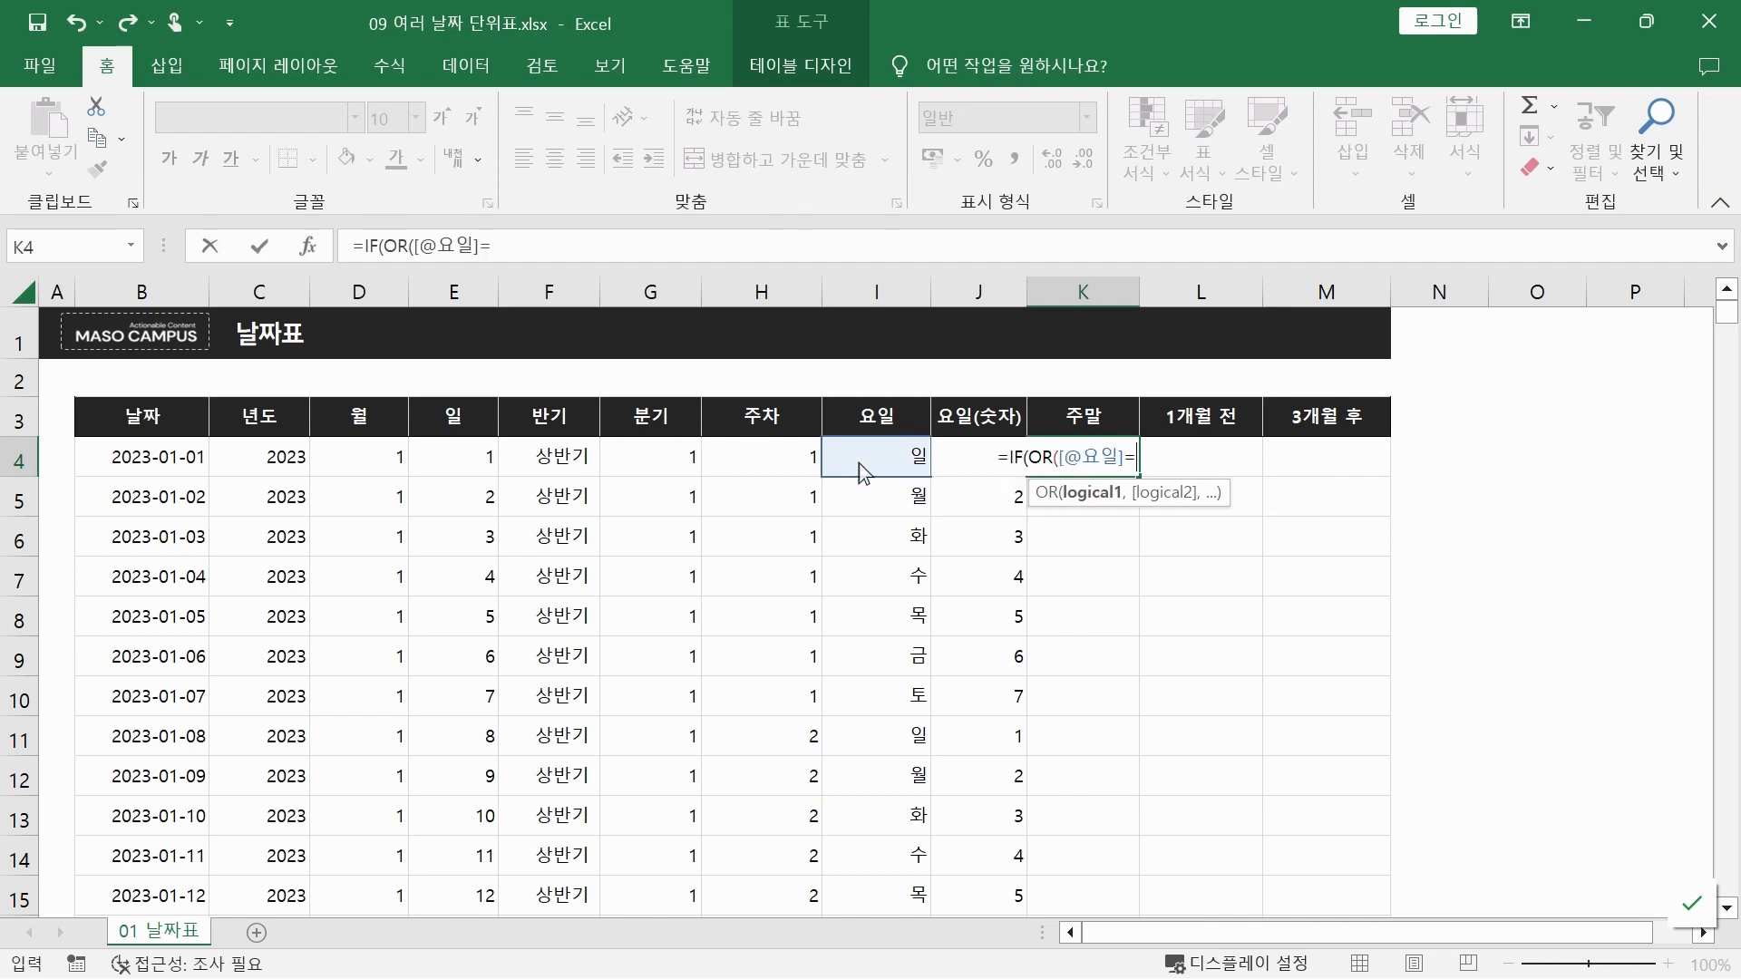
type("\"ㅇ")
type("\"일")
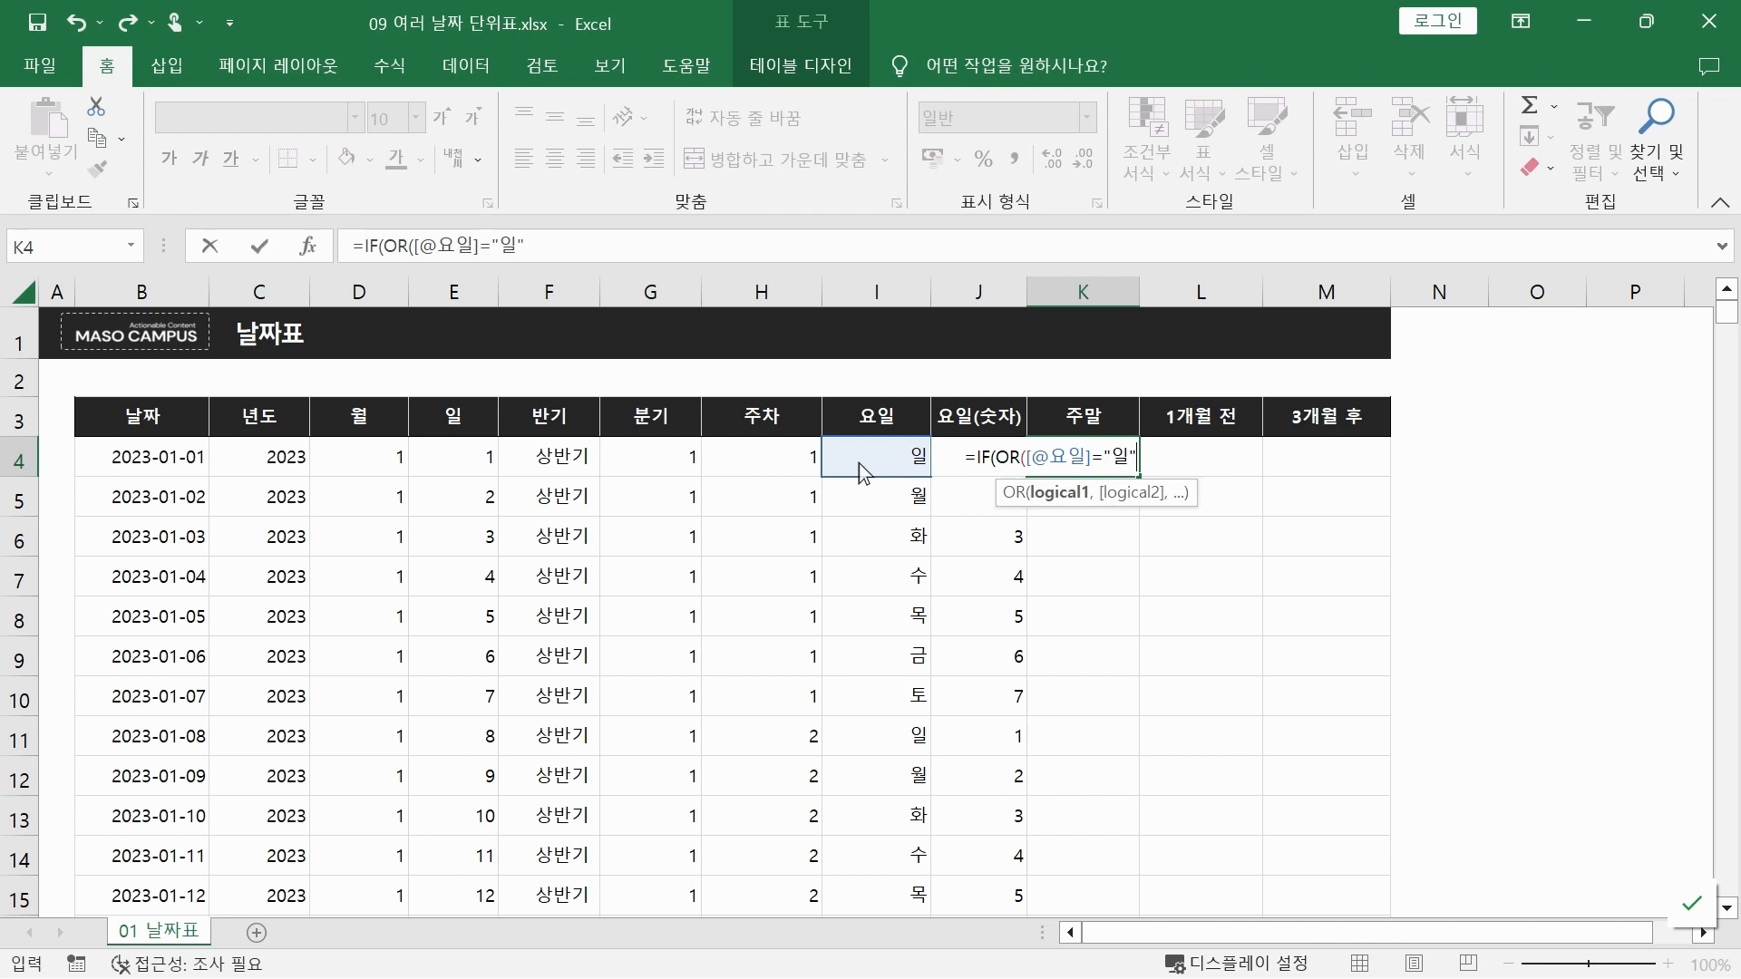
type(",")
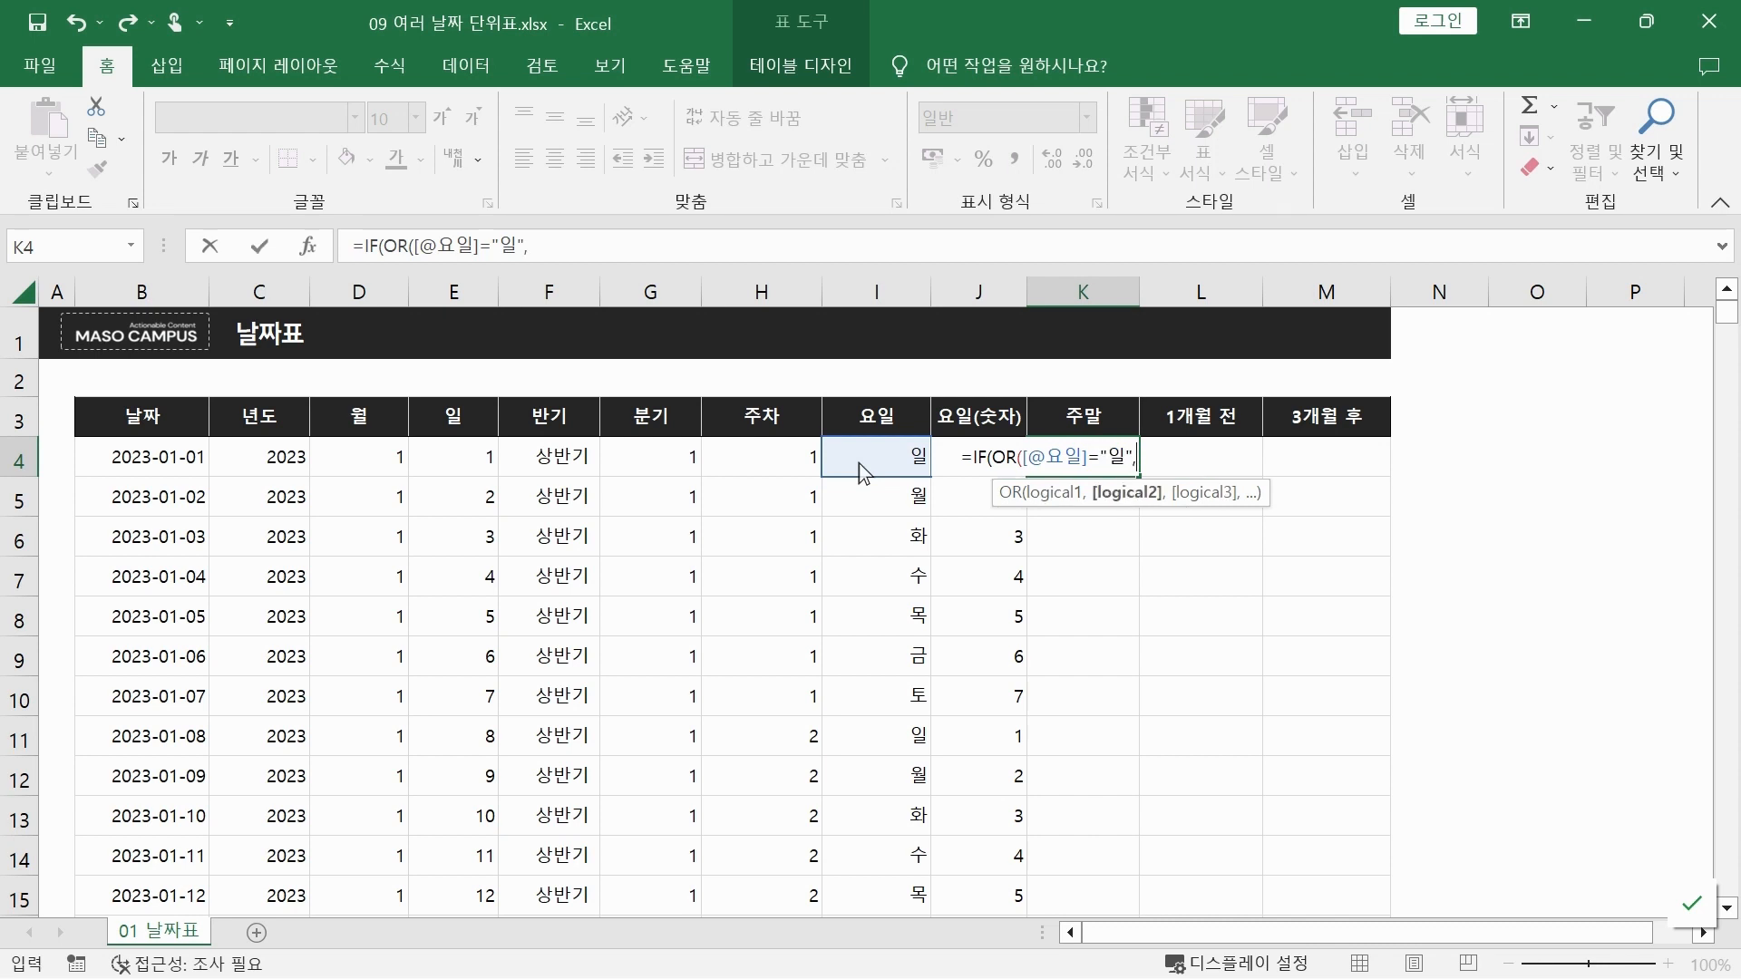
left_click(852, 466)
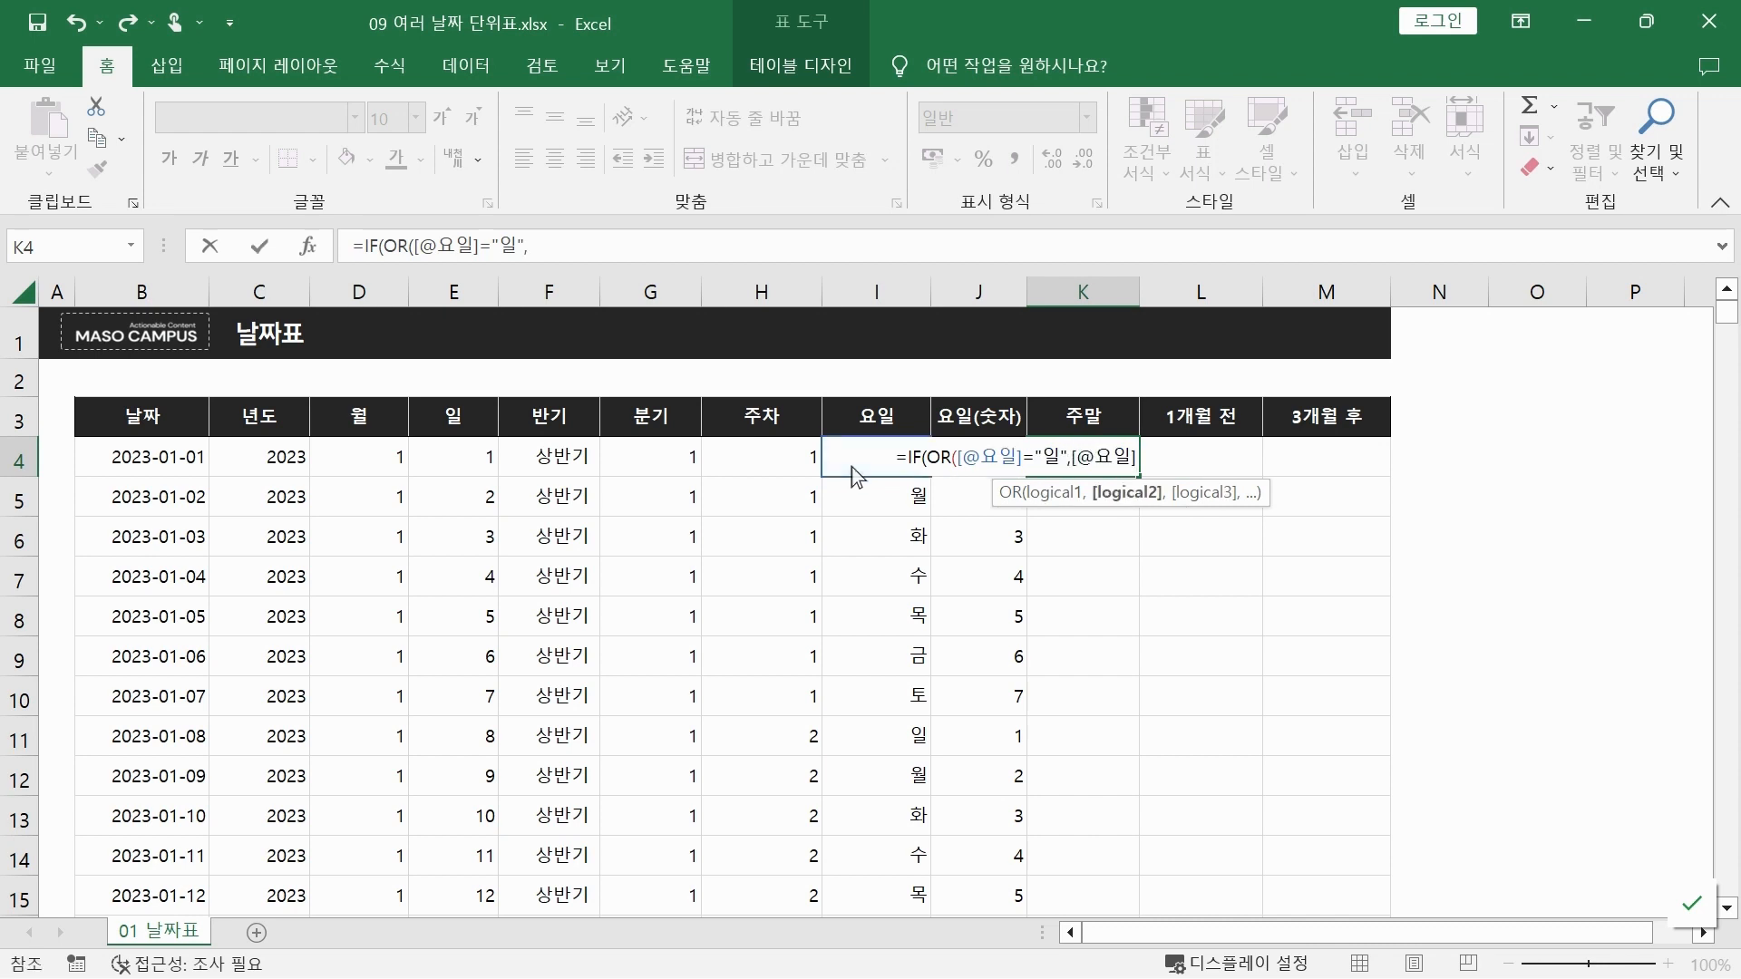
type("=\"토\"")
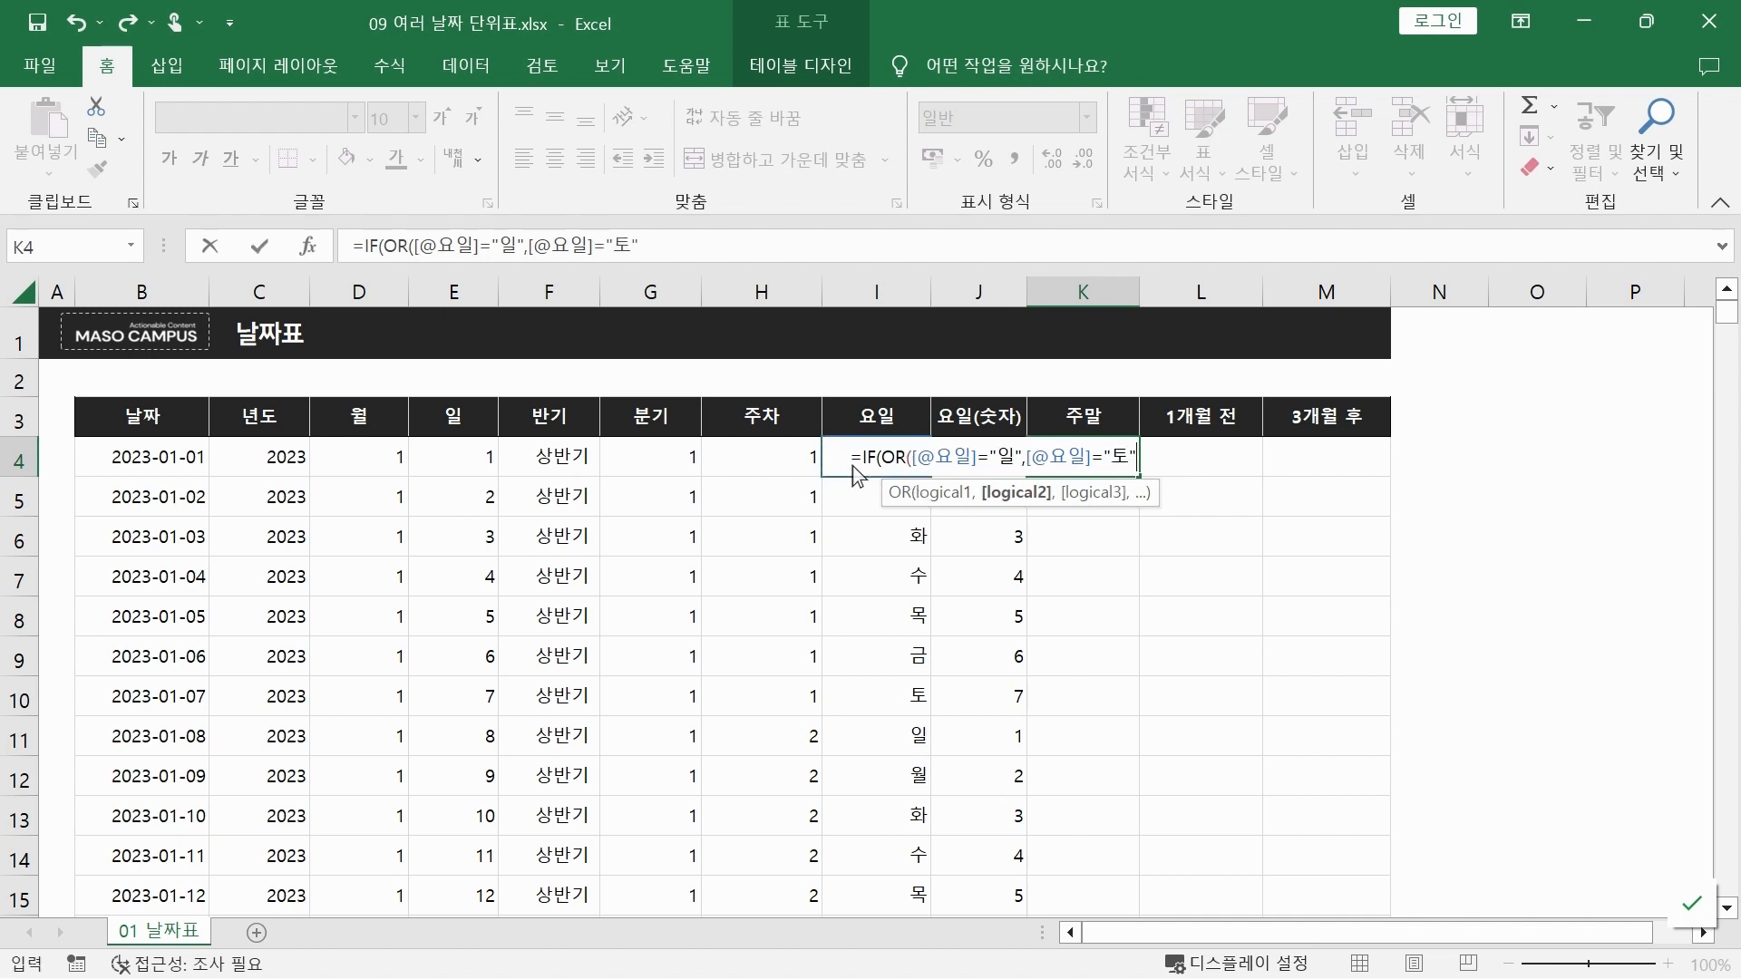
type(")")
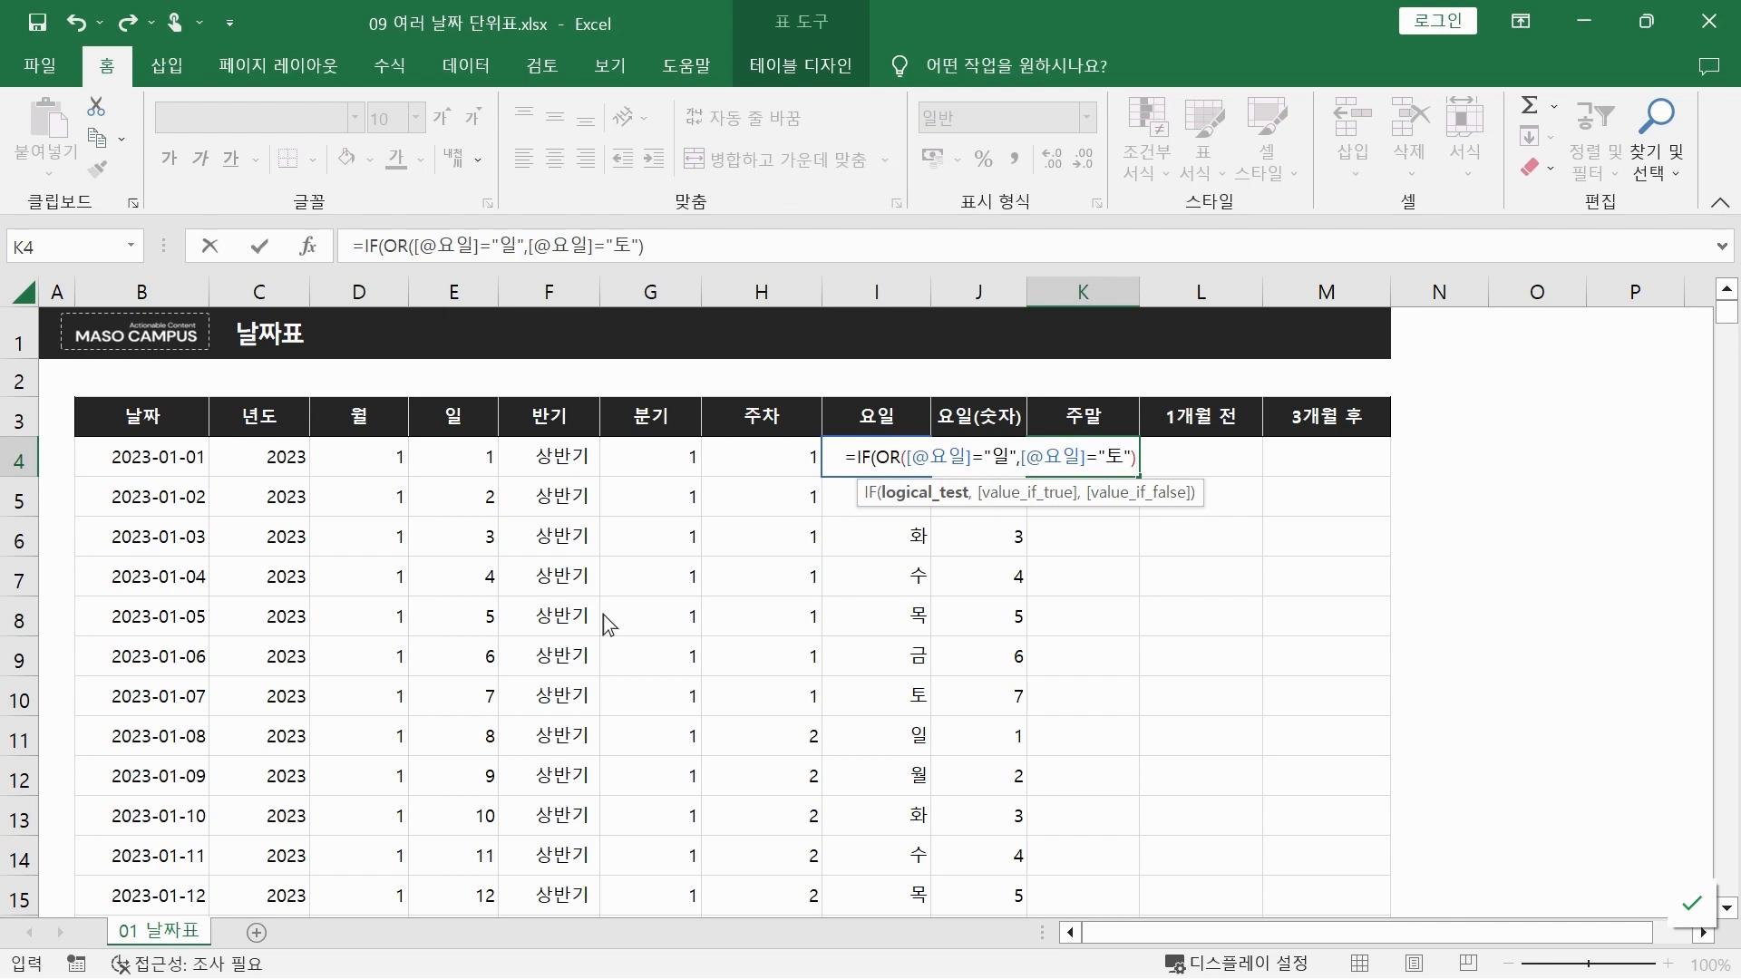
- Complete the 주말 column's IF formula with "주말" for true and "평일" for false, and fill the column
type(",")
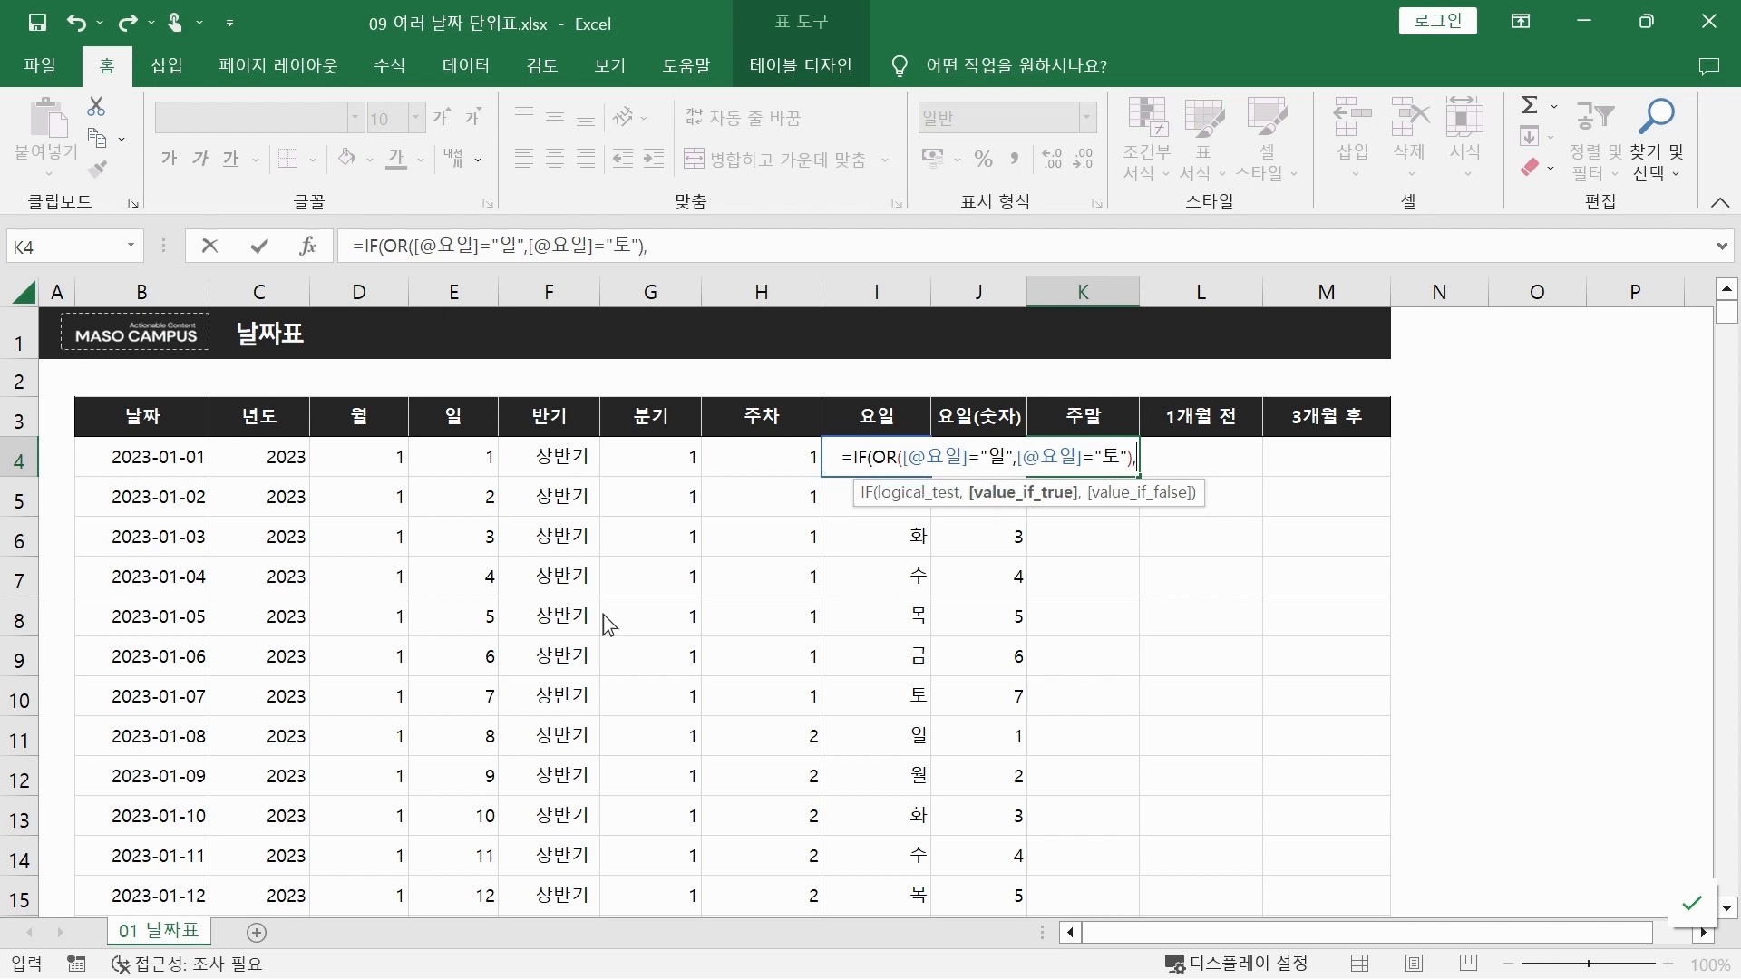
type("\"ㅈ말\"")
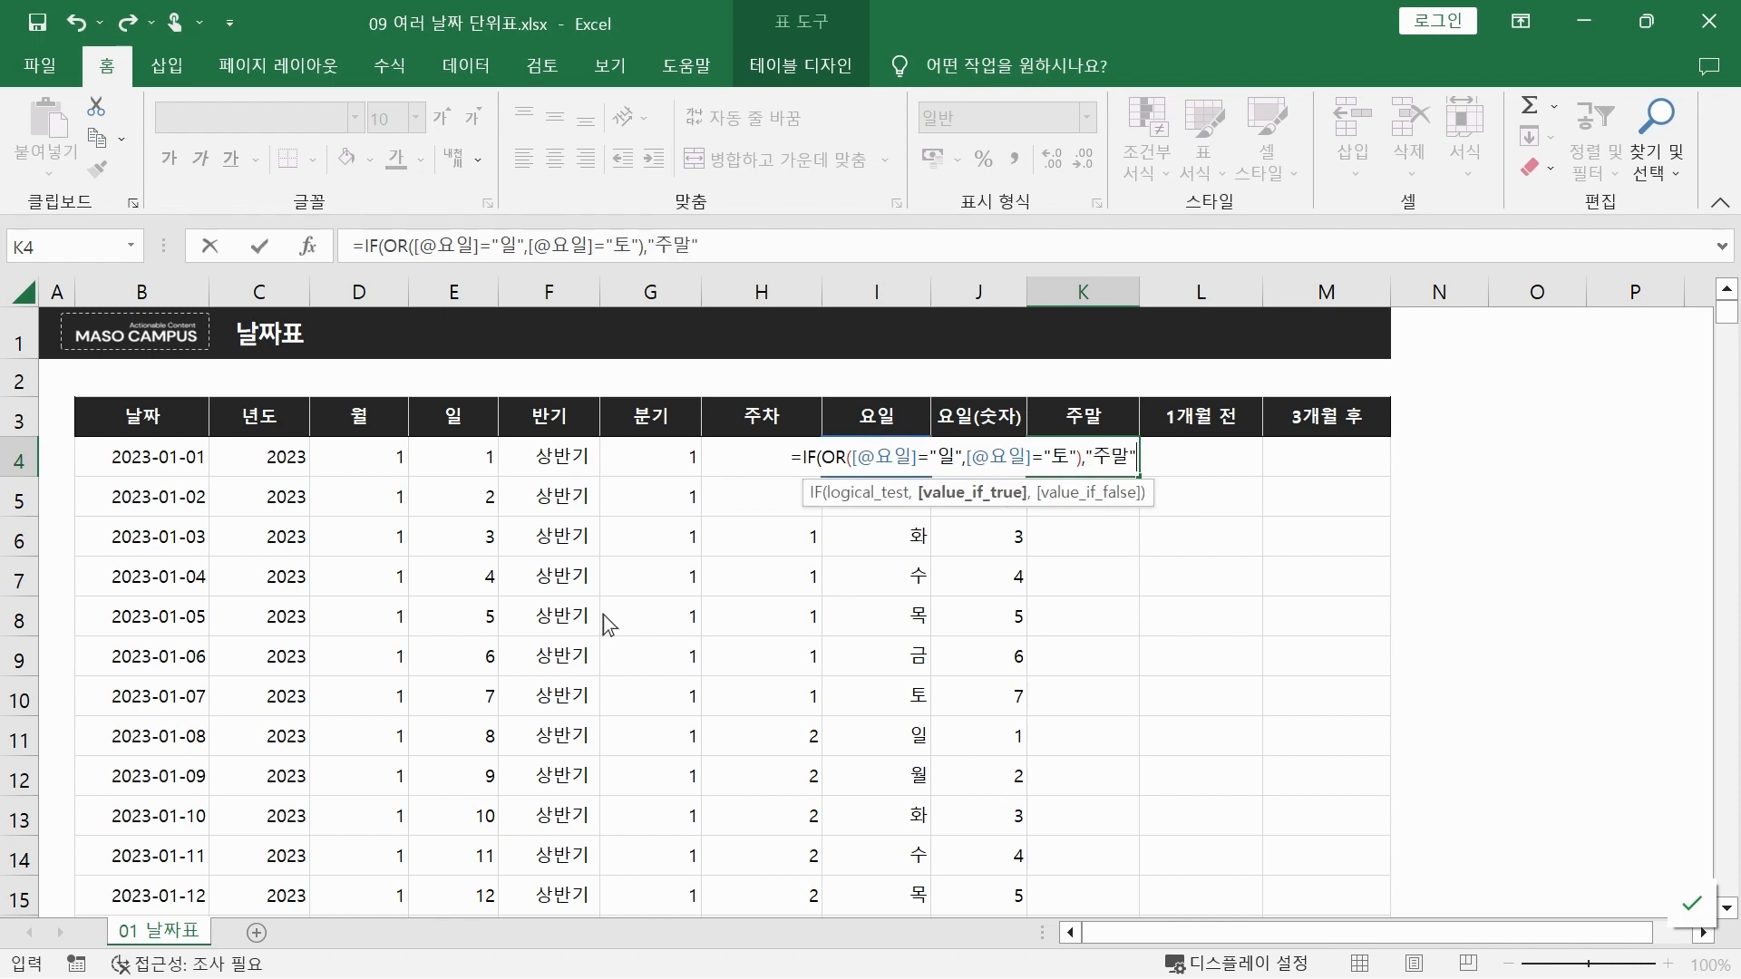
type(",\"")
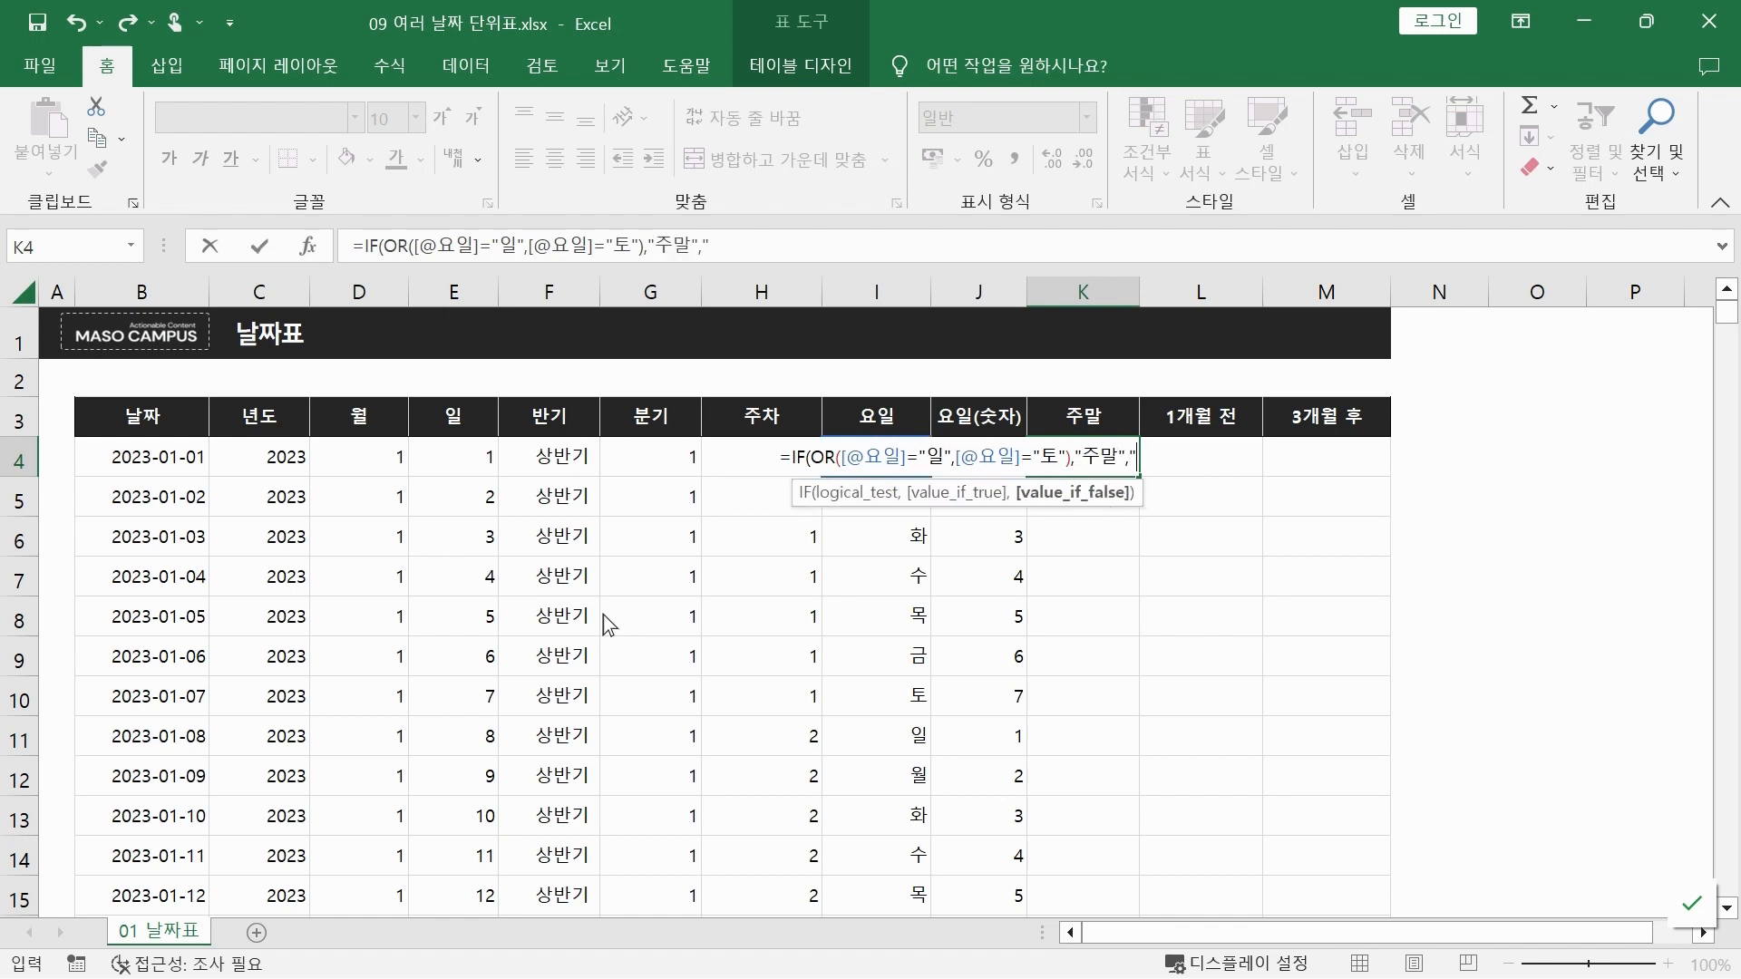
type("평일\"")
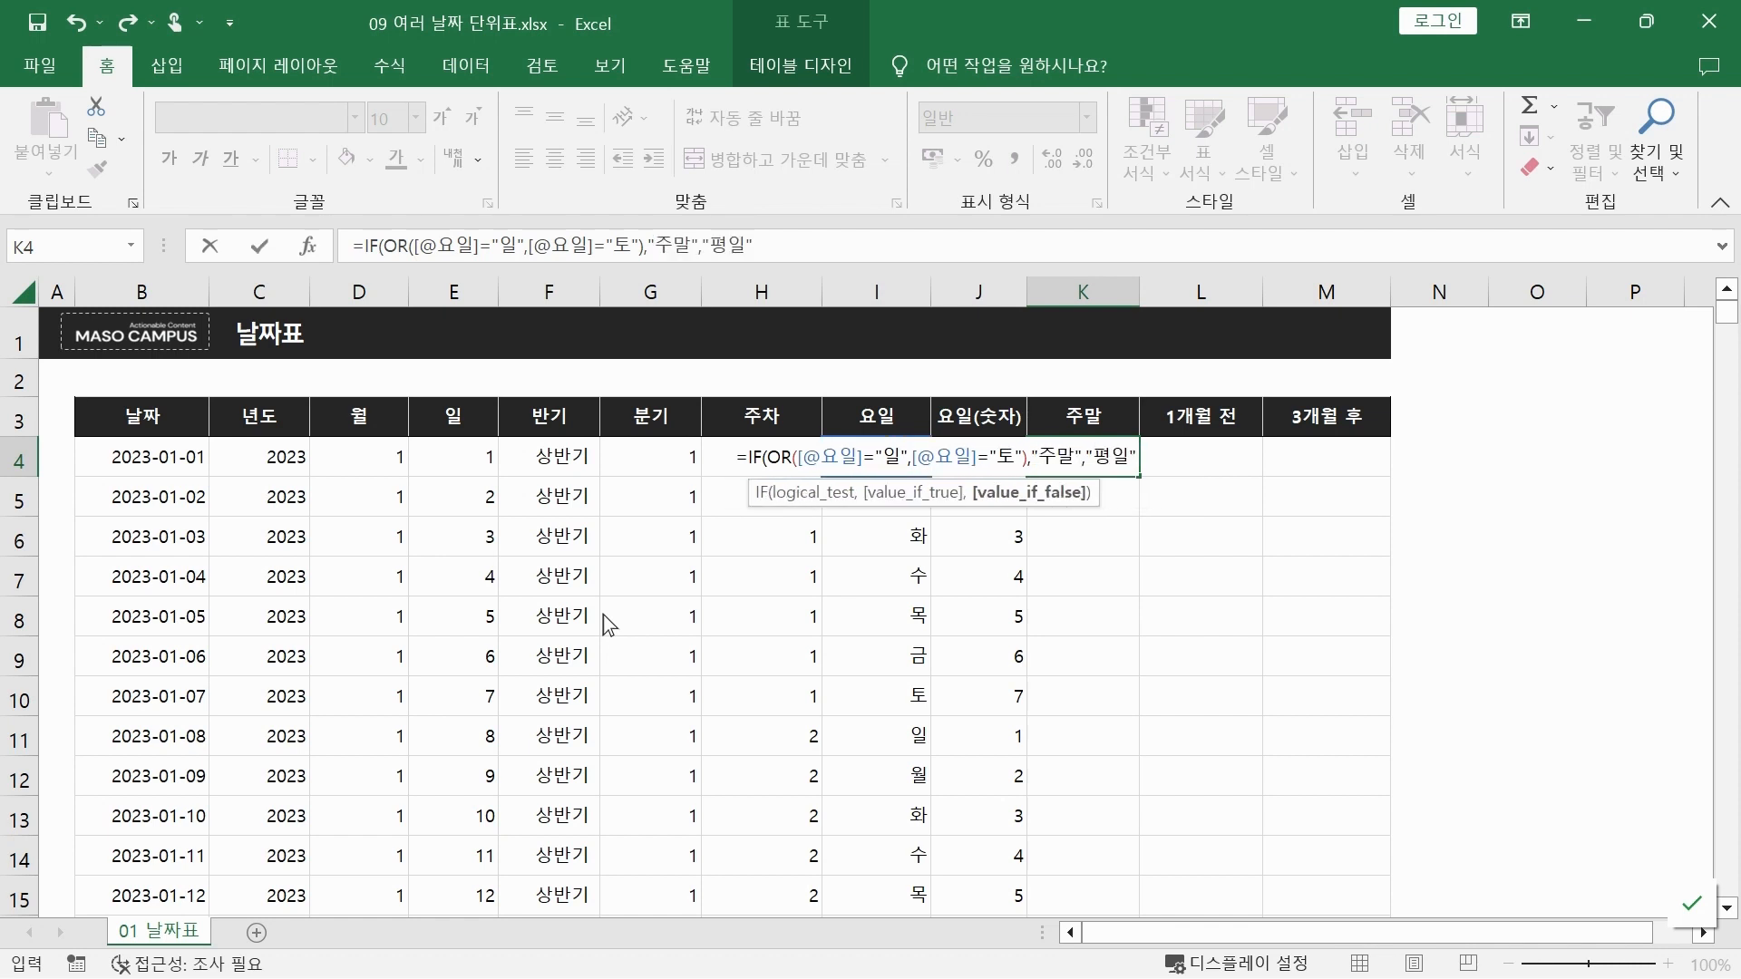
type(")")
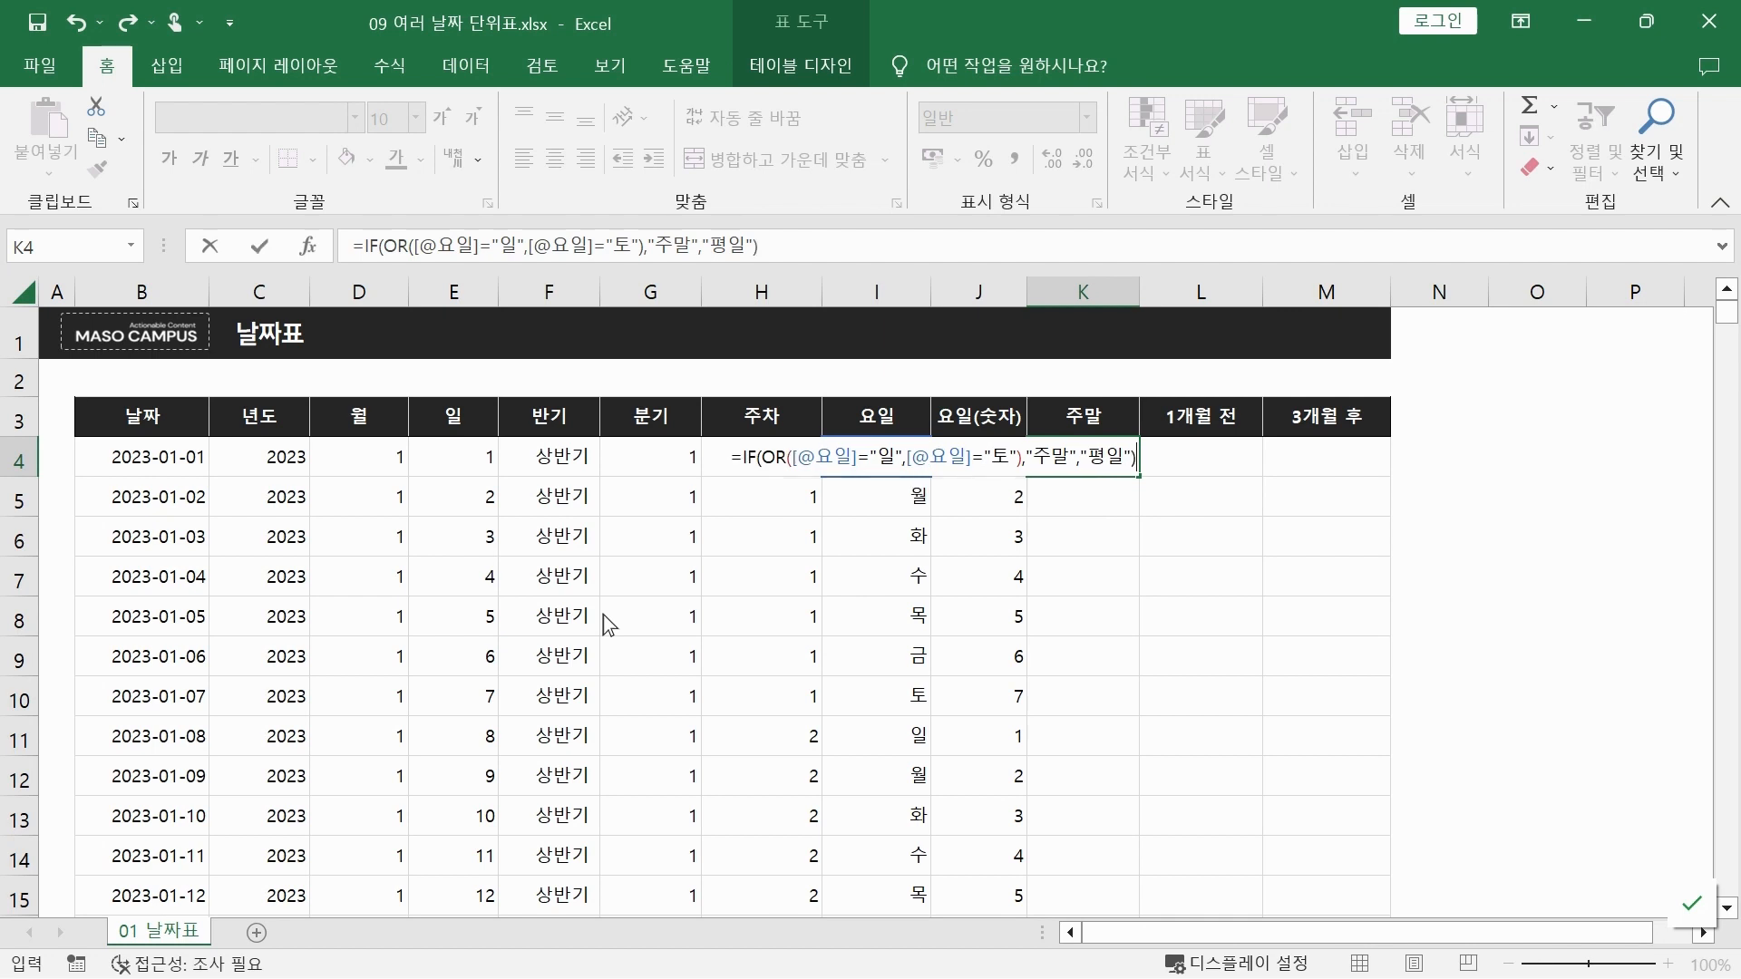
key("Return")
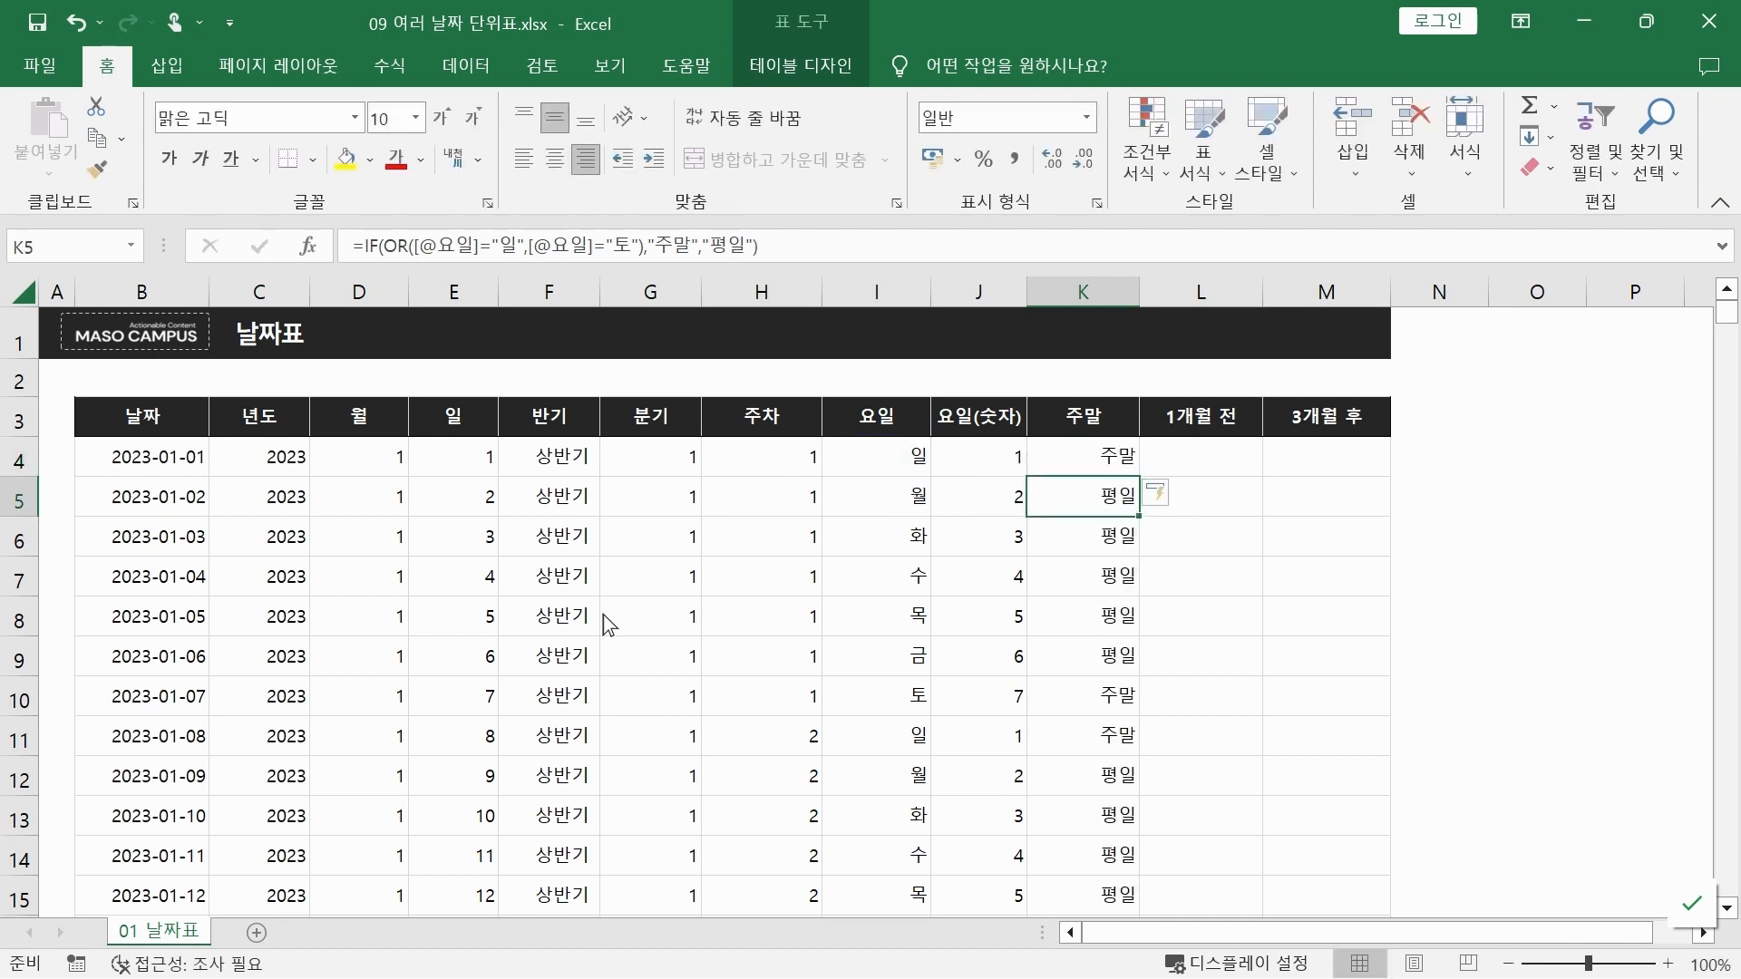
left_click_drag(847, 473, 931, 470)
mouse_move(1138, 426)
left_mouse_down()
mouse_move(1084, 470)
mouse_move(1163, 460)
left_mouse_up()
mouse_move(1162, 682)
left_mouse_down()
mouse_move(848, 739)
mouse_move(1160, 717)
mouse_move(1170, 749)
left_mouse_up()
mouse_move(1147, 478)
left_mouse_down()
mouse_move(1168, 581)
mouse_move(1139, 655)
left_mouse_up()
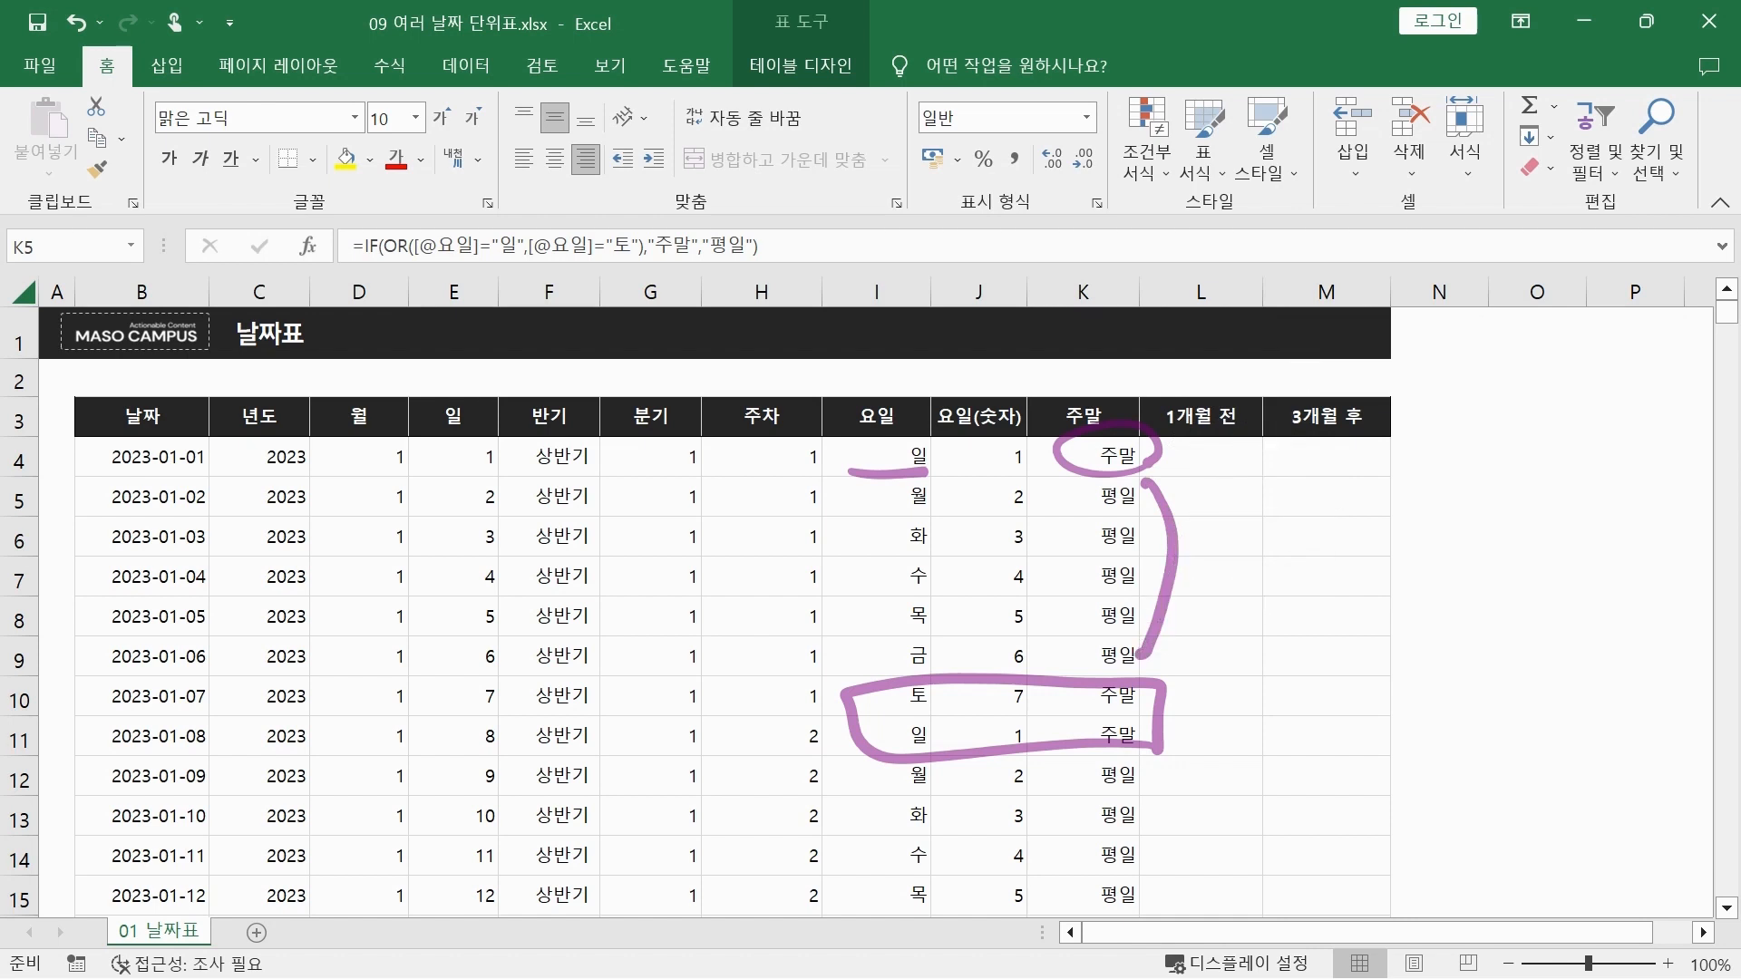
mouse_move(381, 739)
left_mouse_down()
mouse_move(365, 733)
mouse_move(440, 726)
mouse_move(467, 621)
mouse_move(521, 753)
mouse_move(646, 651)
mouse_move(680, 658)
mouse_move(821, 530)
mouse_move(857, 544)
left_mouse_up()
mouse_move(857, 473)
left_mouse_down()
mouse_move(1025, 368)
mouse_move(1043, 385)
mouse_move(1269, 226)
left_mouse_up()
left_click_drag(1236, 77, 1320, 208)
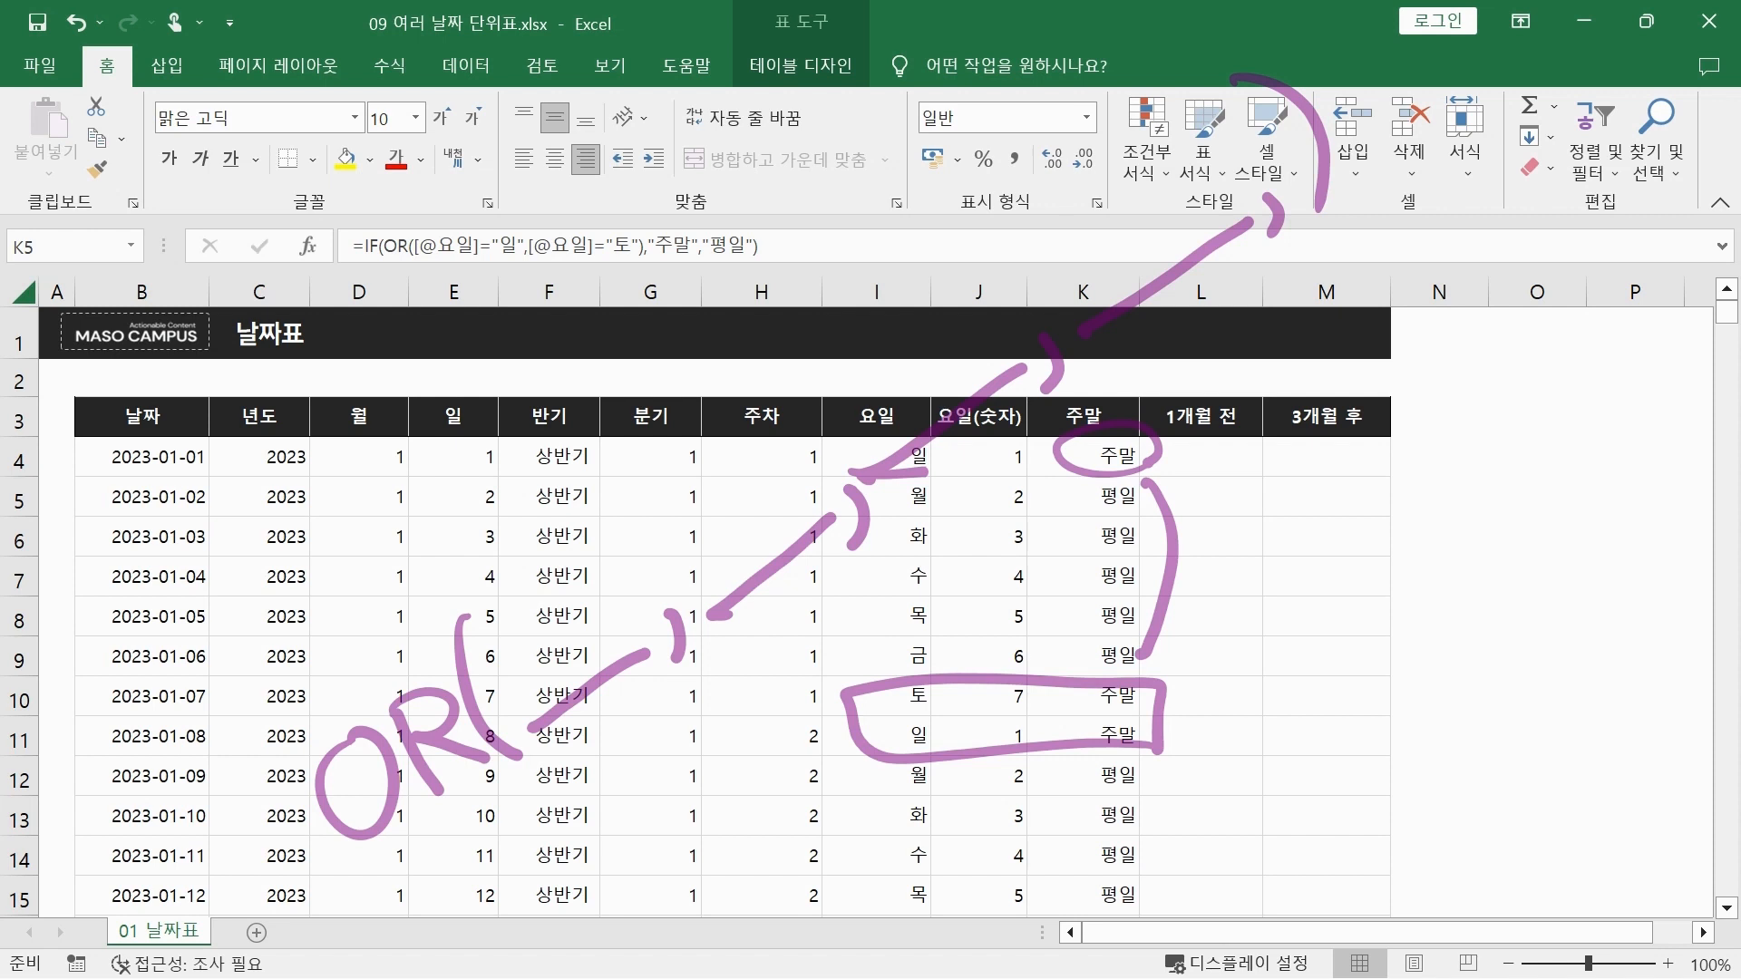
left_click_drag(650, 213, 689, 207)
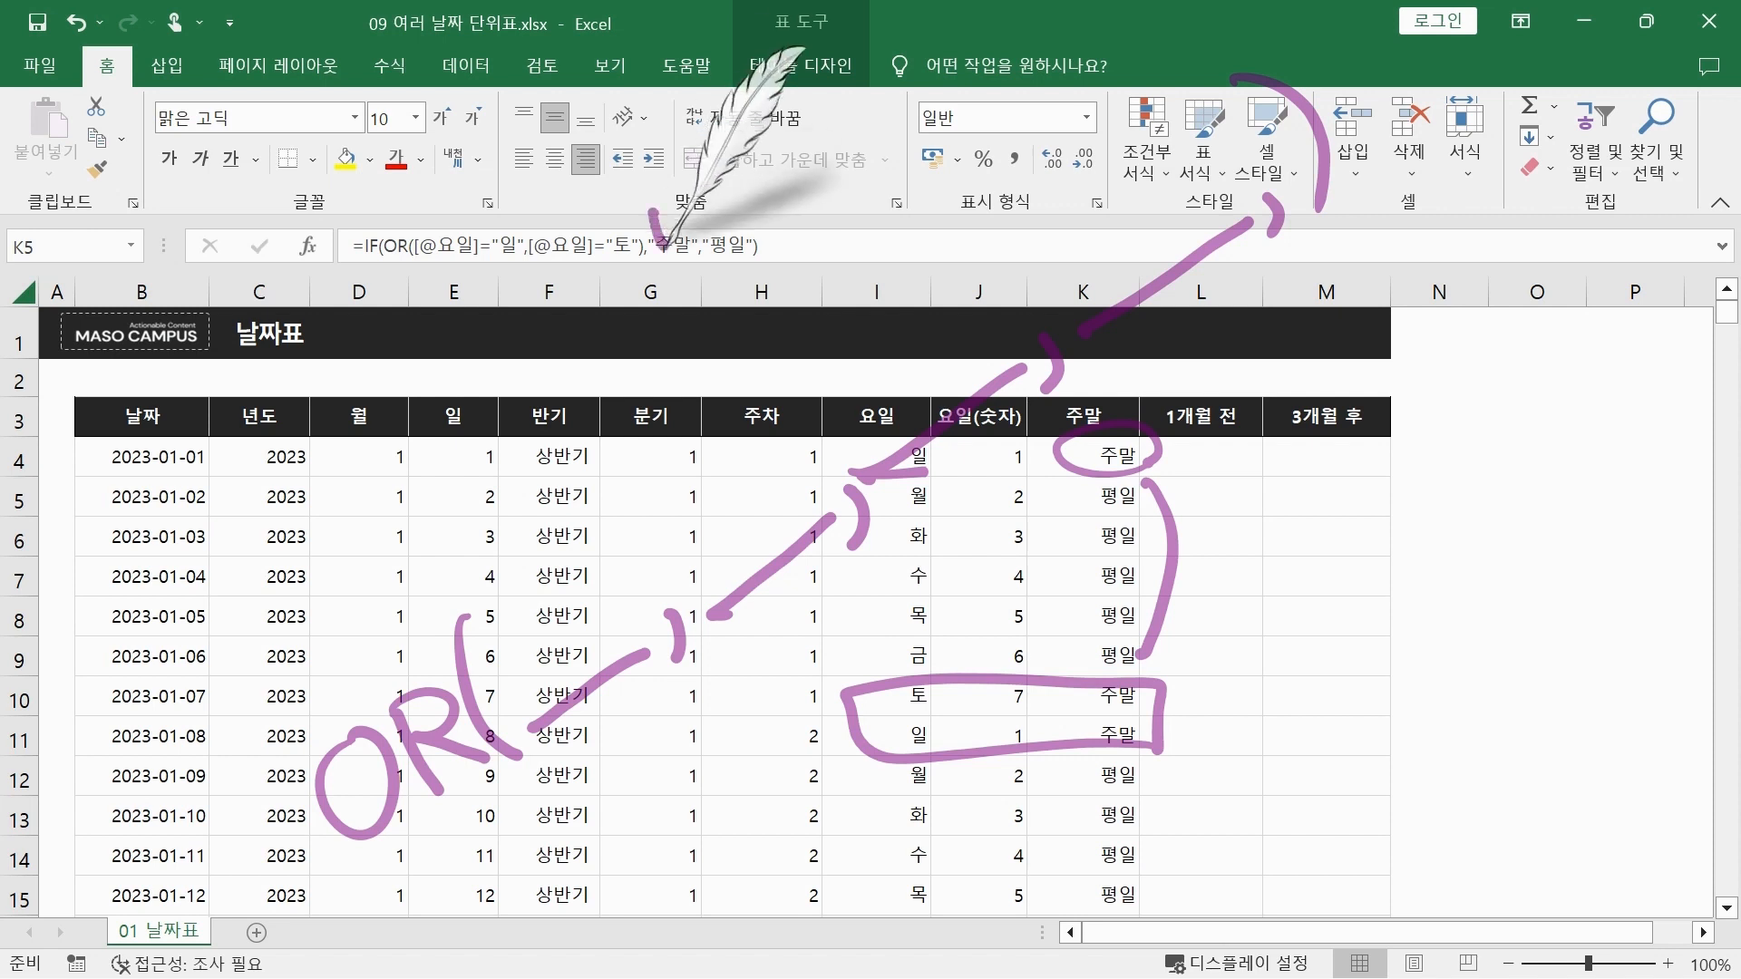
left_click_drag(778, 297, 721, 237)
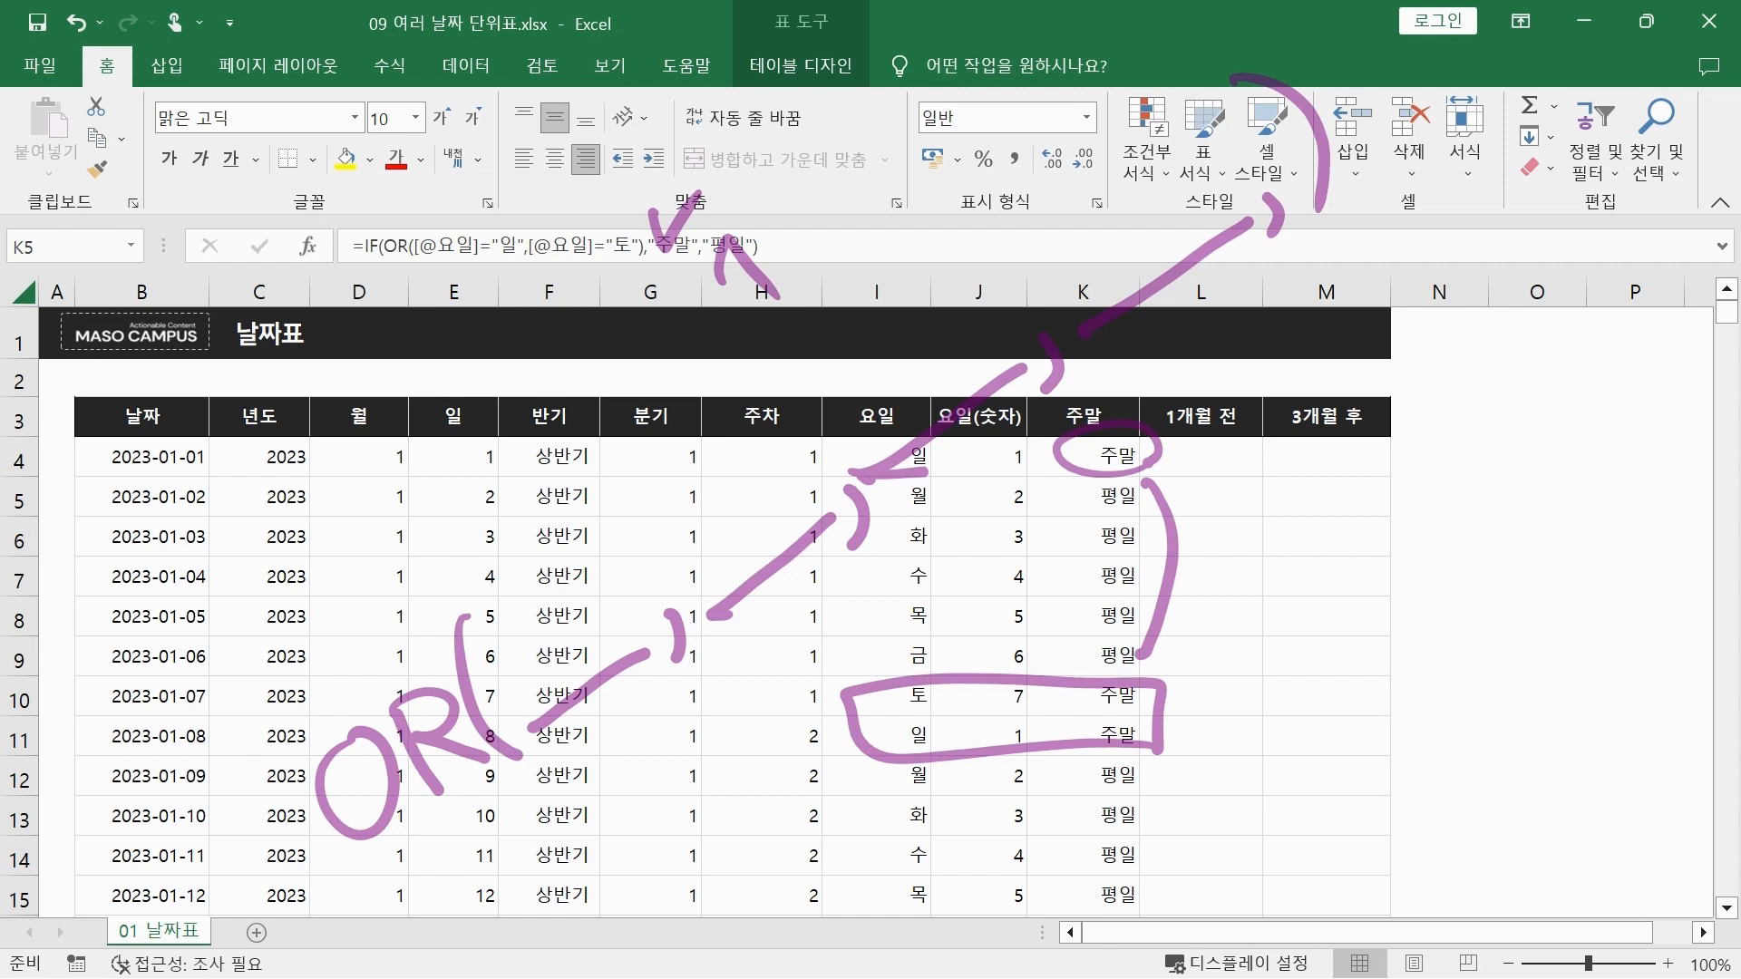
key("Escape")
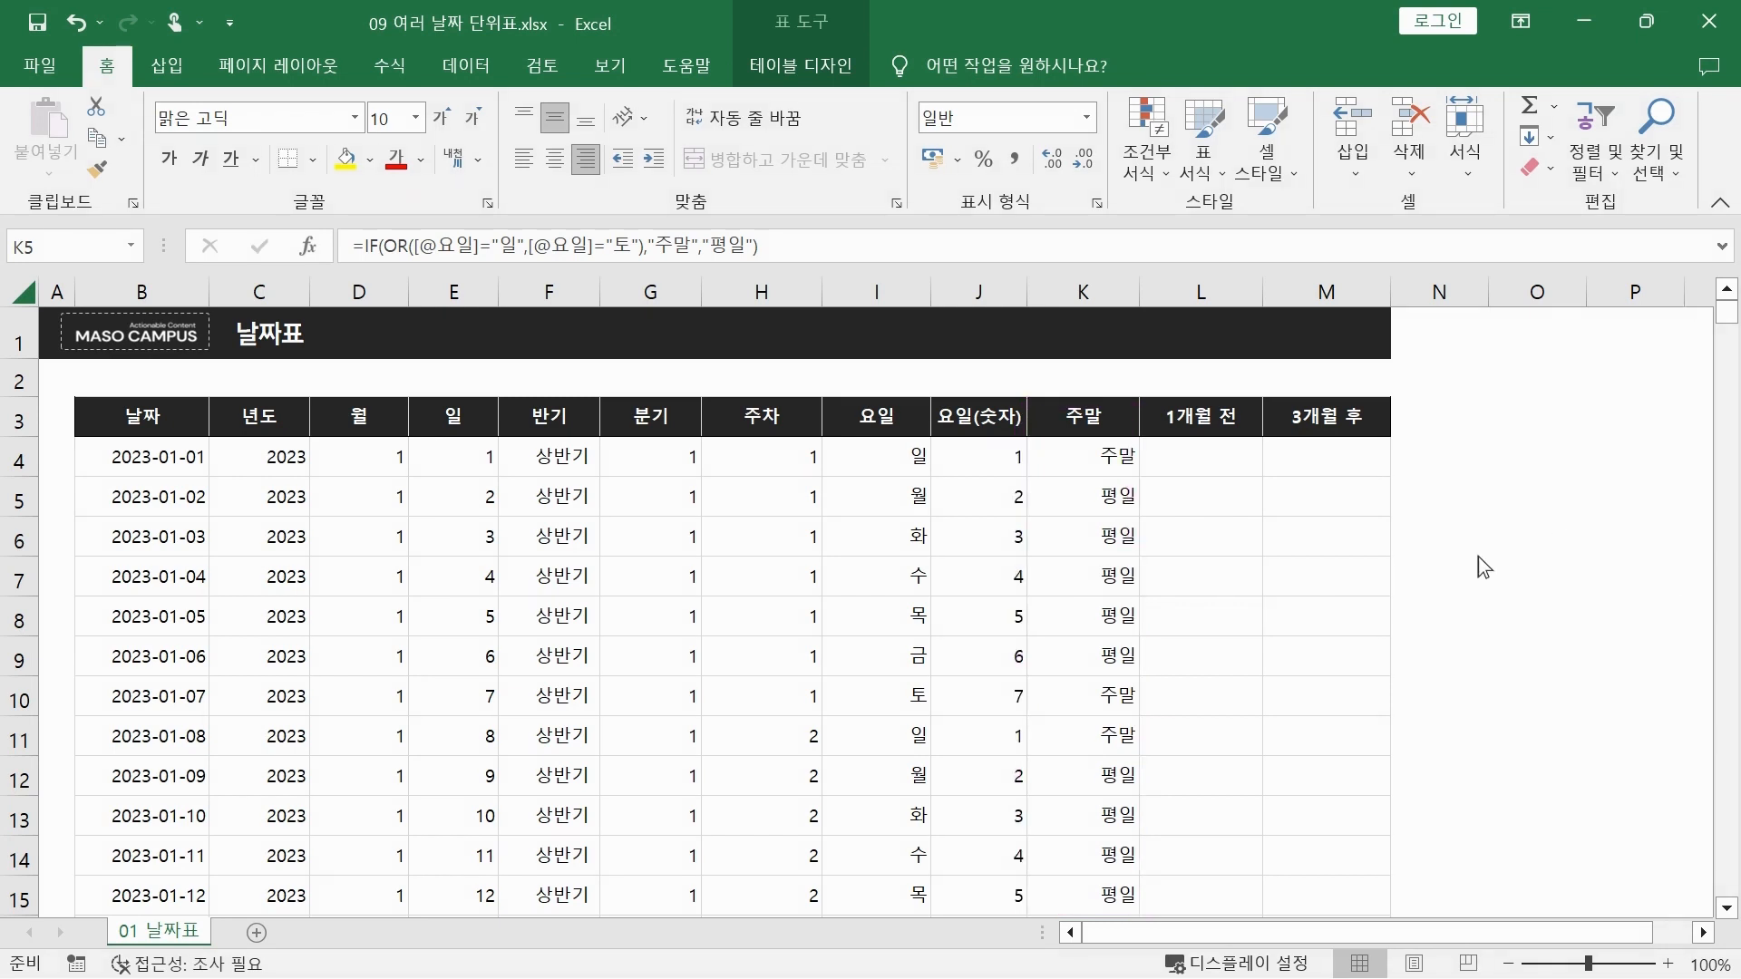
- Select the first data cell of the 1개월 전 column
left_click(1199, 456)
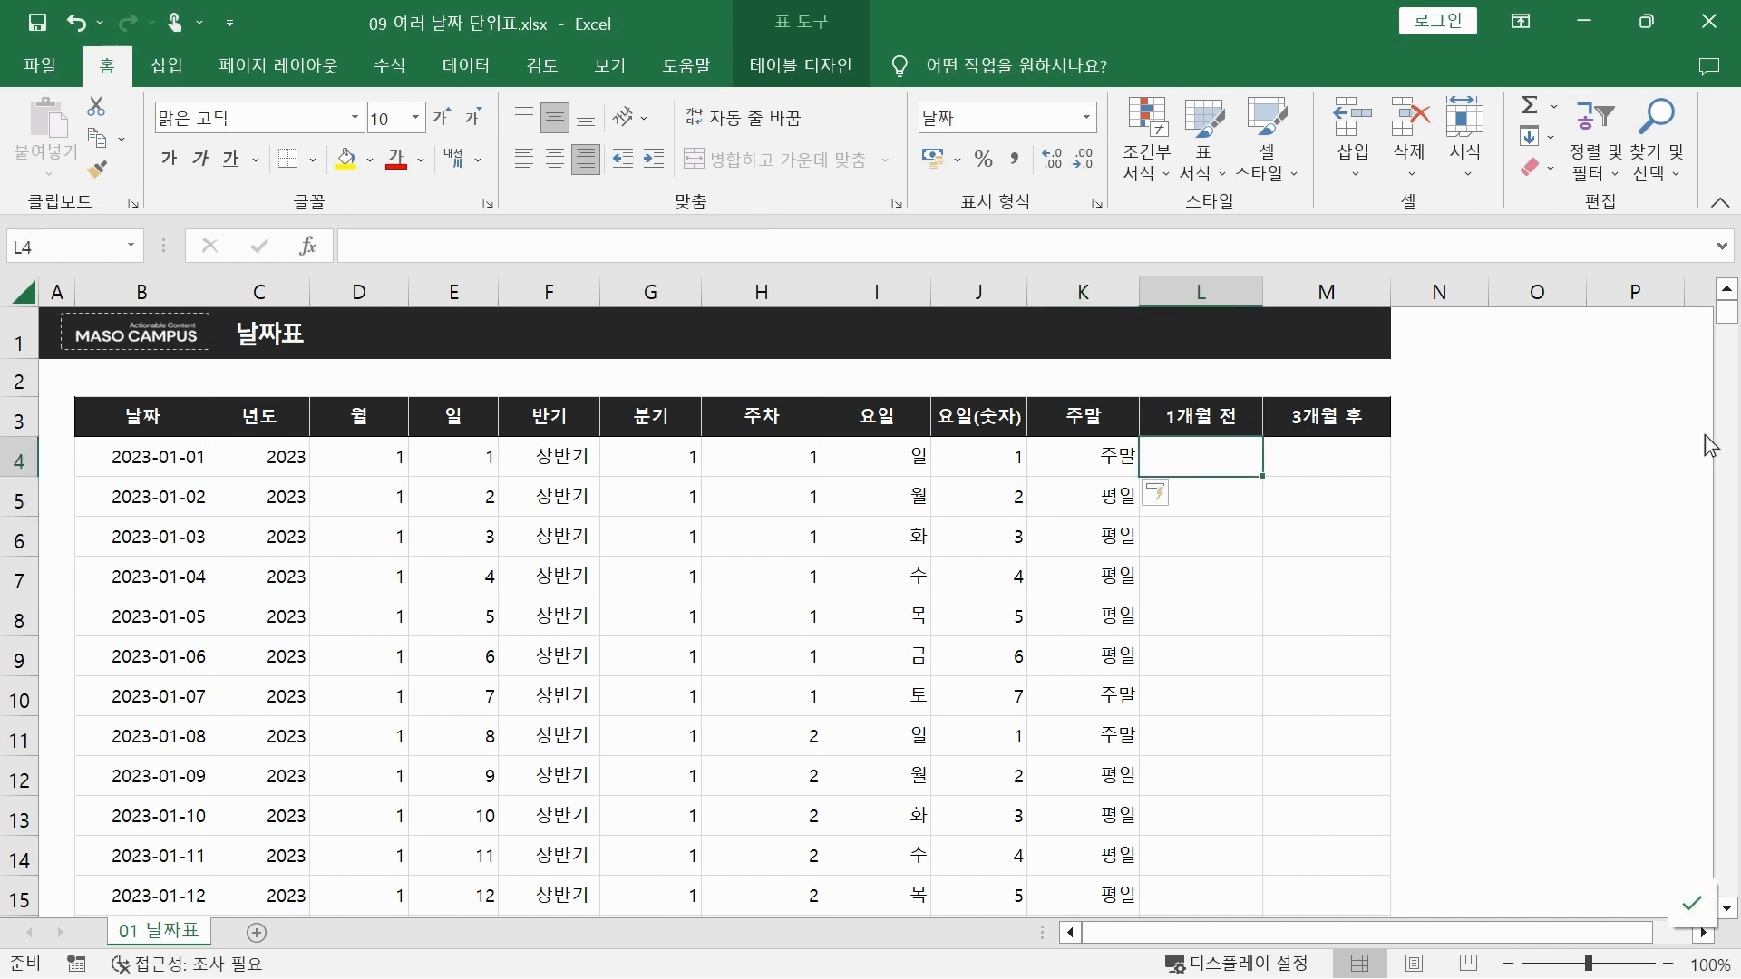
left_click(1699, 390)
mouse_move(215, 457)
left_mouse_down()
mouse_move(89, 463)
mouse_move(146, 410)
mouse_move(215, 458)
left_mouse_up()
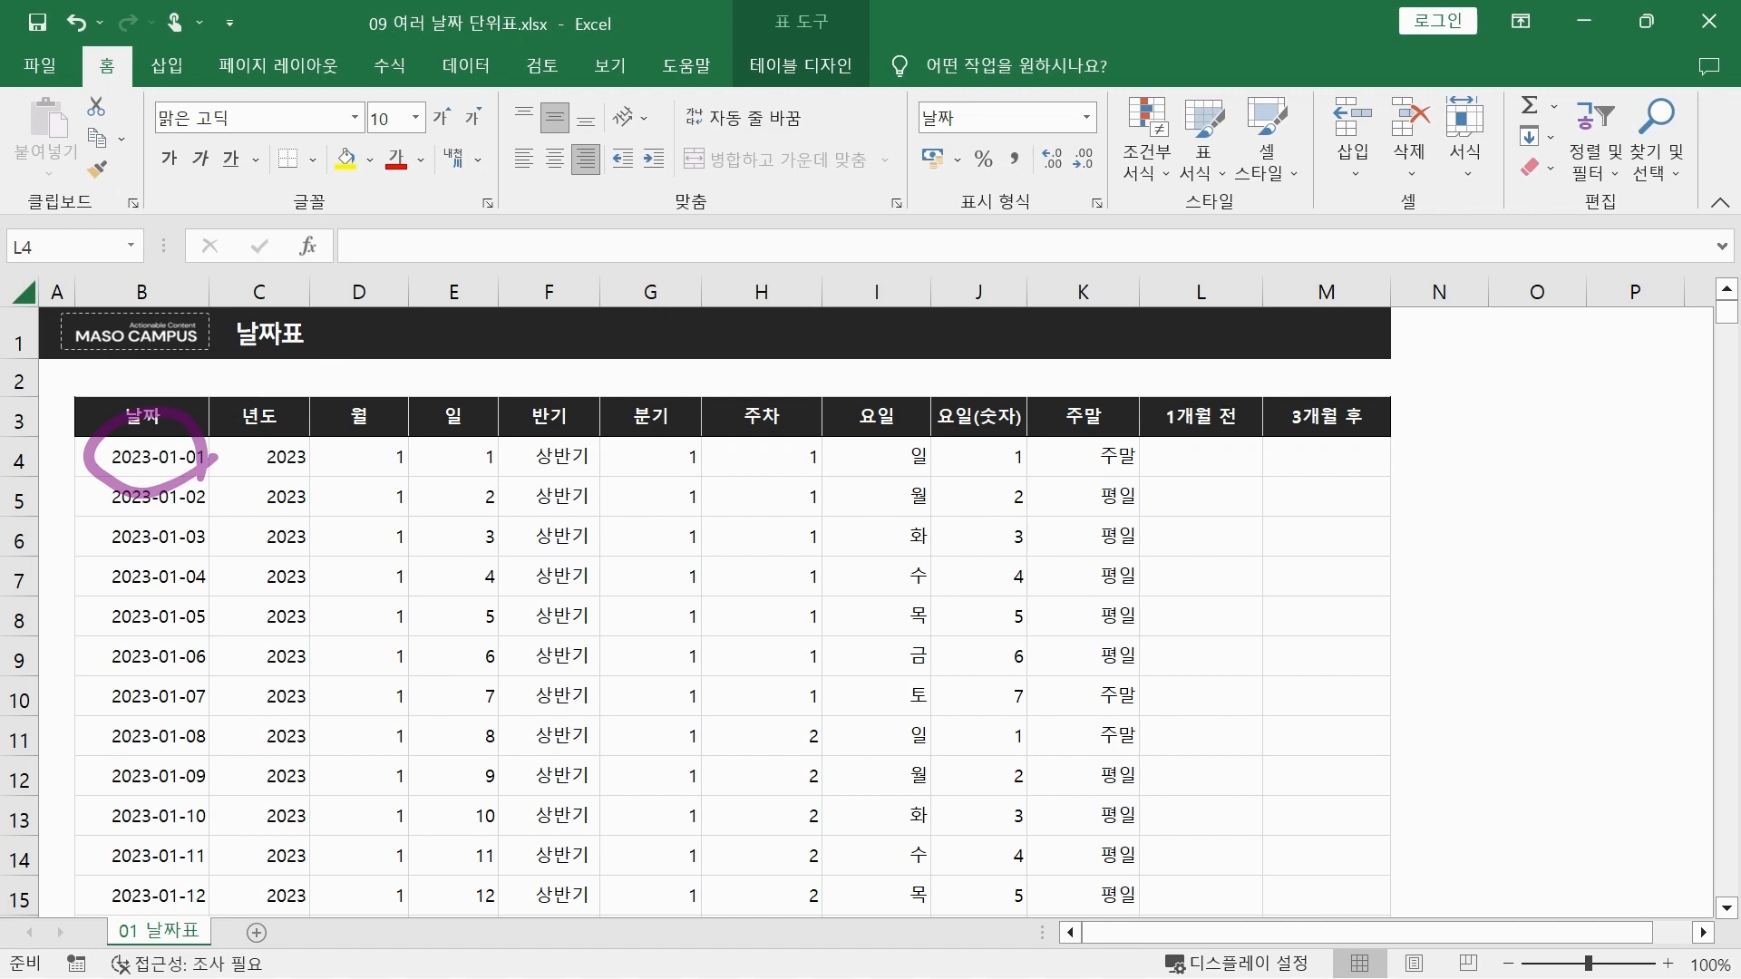
left_click_drag(846, 568, 854, 626)
mouse_move(886, 576)
left_mouse_down()
mouse_move(822, 684)
mouse_move(887, 678)
left_mouse_up()
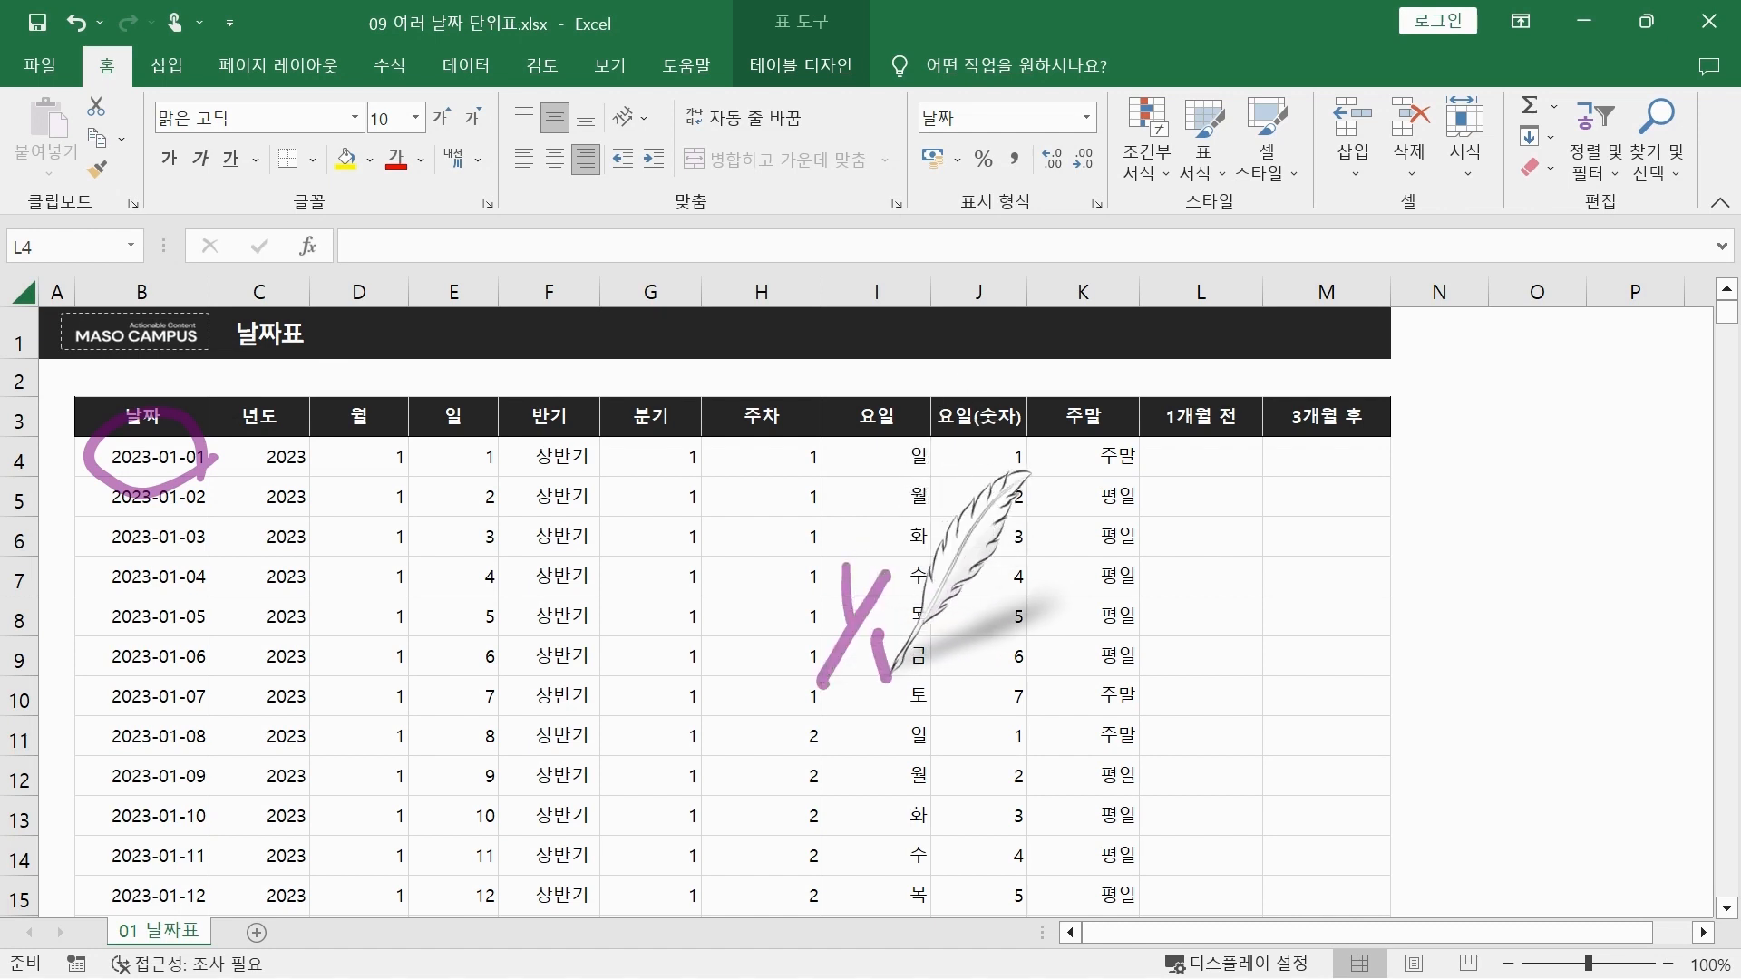
mouse_move(746, 638)
left_mouse_down()
mouse_move(648, 656)
mouse_move(645, 691)
left_mouse_up()
left_click_drag(424, 699, 456, 752)
left_click_drag(477, 687, 515, 714)
left_click_drag(522, 669, 502, 800)
left_click_drag(541, 738, 552, 789)
mouse_move(307, 625)
left_mouse_down()
mouse_move(380, 639)
mouse_move(476, 579)
mouse_move(491, 544)
left_mouse_up()
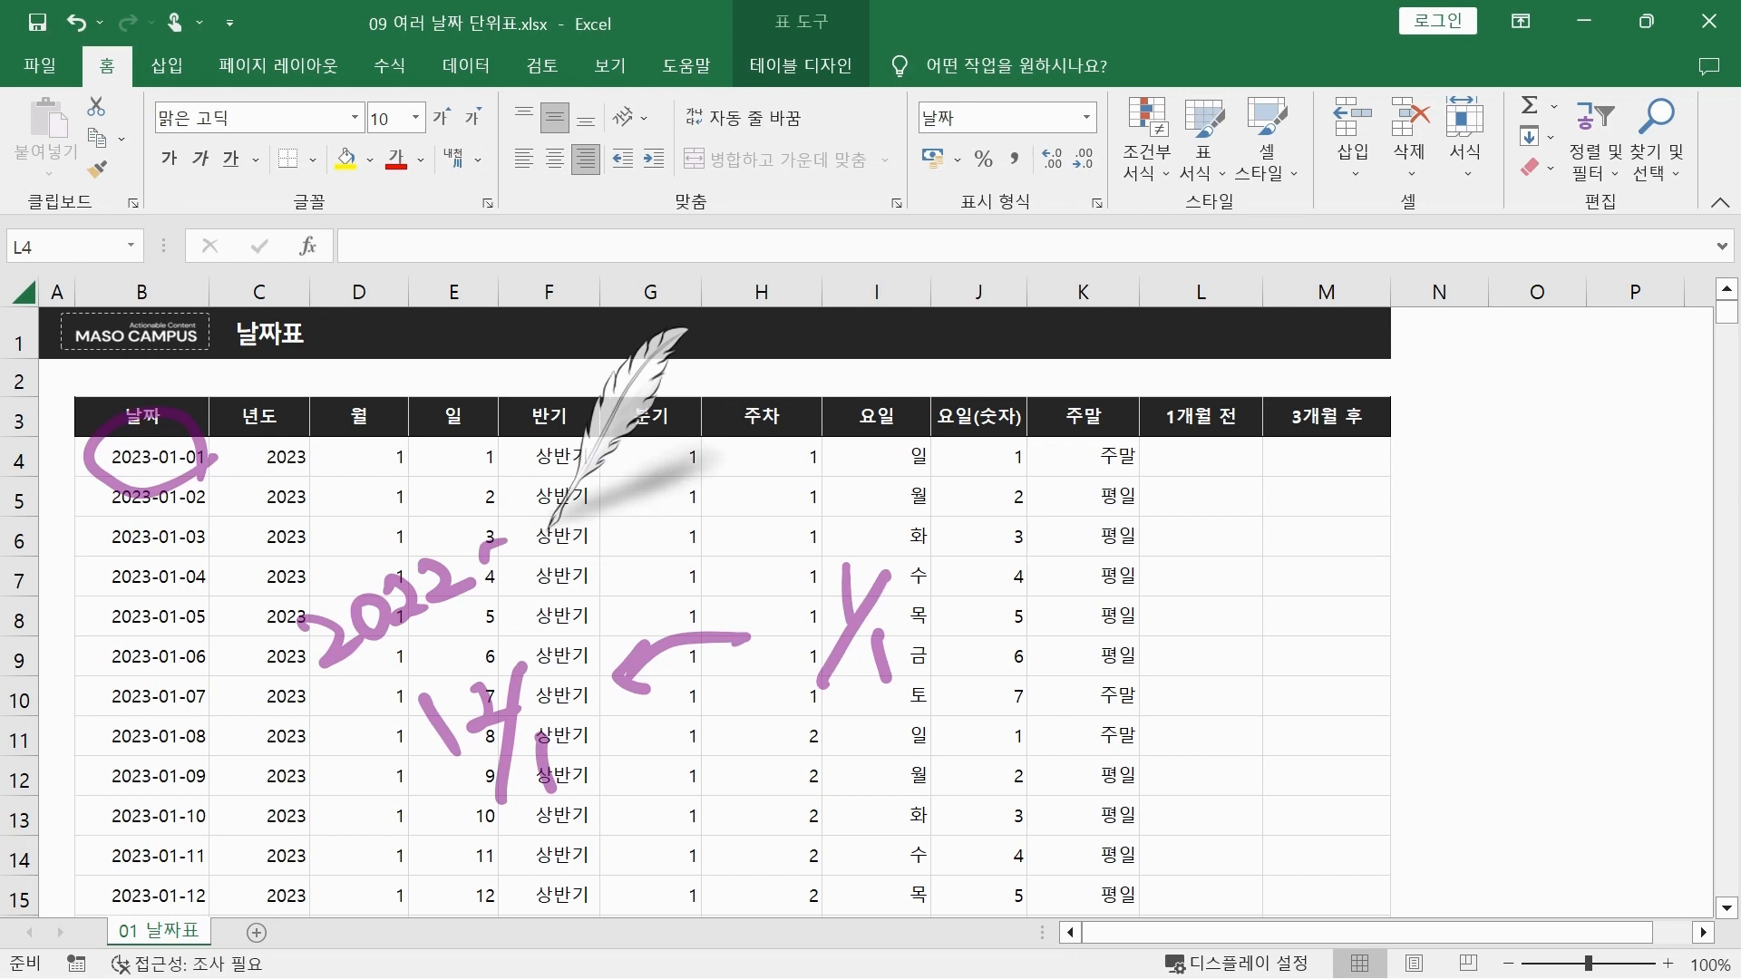
mouse_move(617, 823)
left_mouse_down()
mouse_move(322, 846)
mouse_move(616, 821)
left_mouse_up()
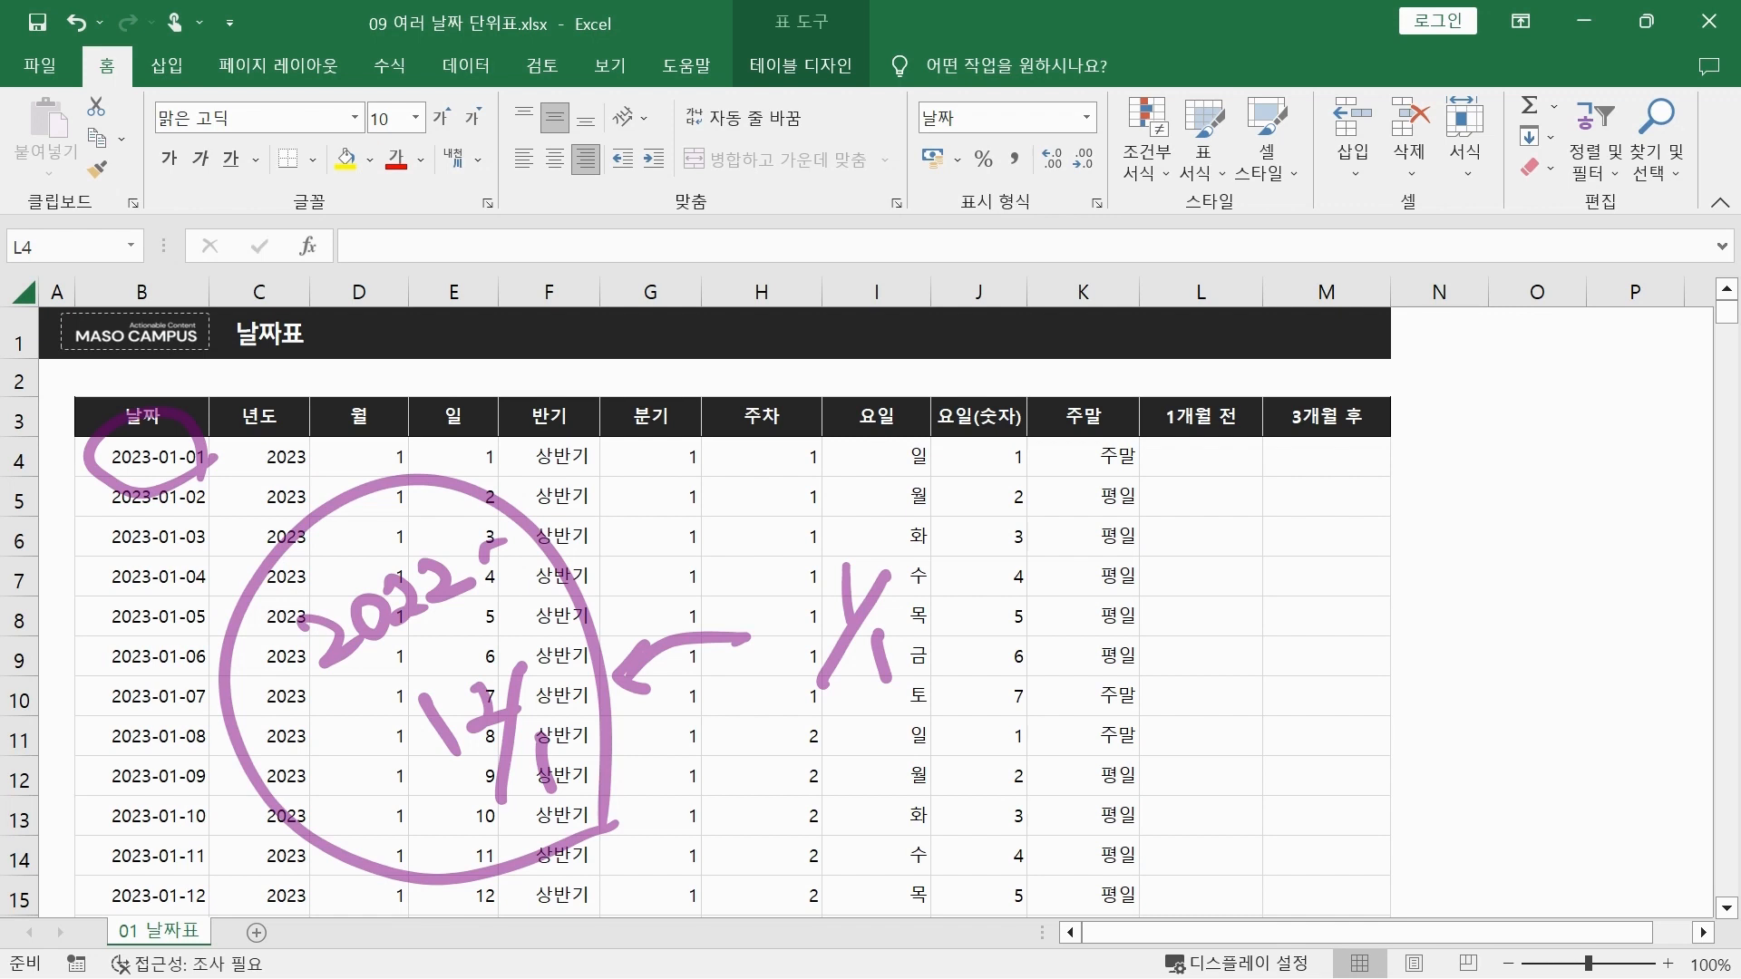
mouse_move(1074, 693)
left_mouse_down()
mouse_move(1036, 708)
mouse_move(1098, 755)
mouse_move(1082, 723)
left_mouse_up()
left_click_drag(1090, 680, 1106, 749)
mouse_move(1158, 660)
left_mouse_down()
mouse_move(1167, 739)
mouse_move(1208, 712)
mouse_move(1247, 633)
mouse_move(1235, 701)
mouse_move(1295, 637)
left_mouse_up()
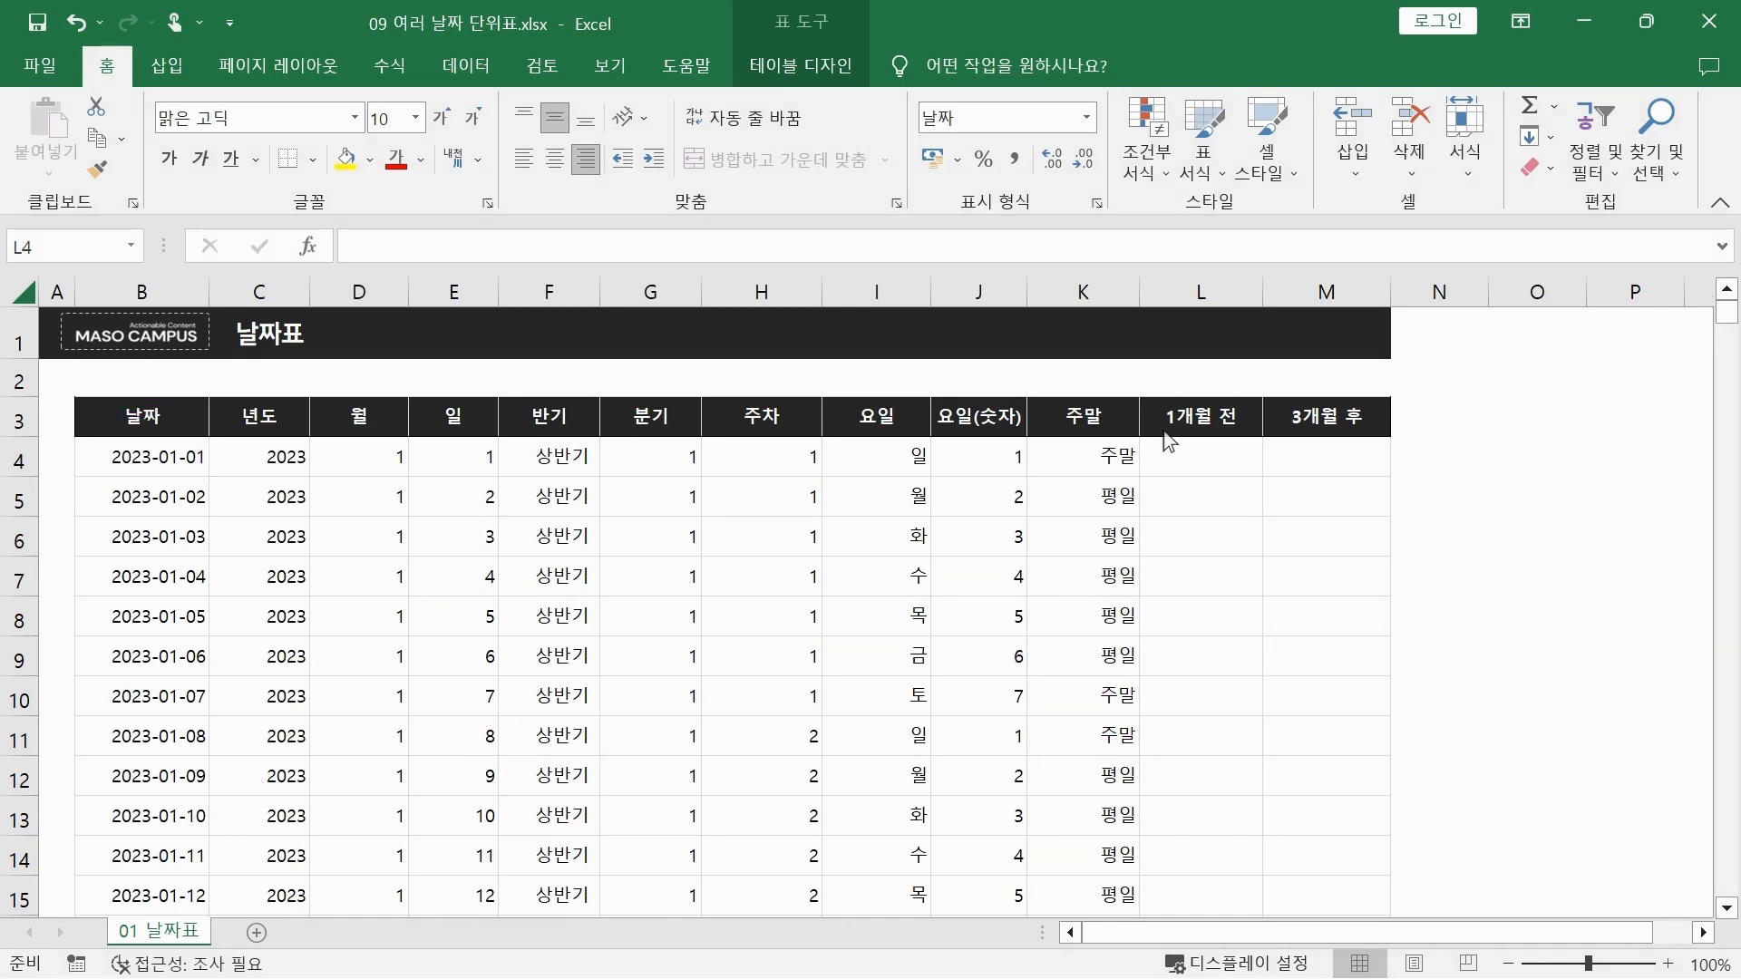
left_click(1216, 453)
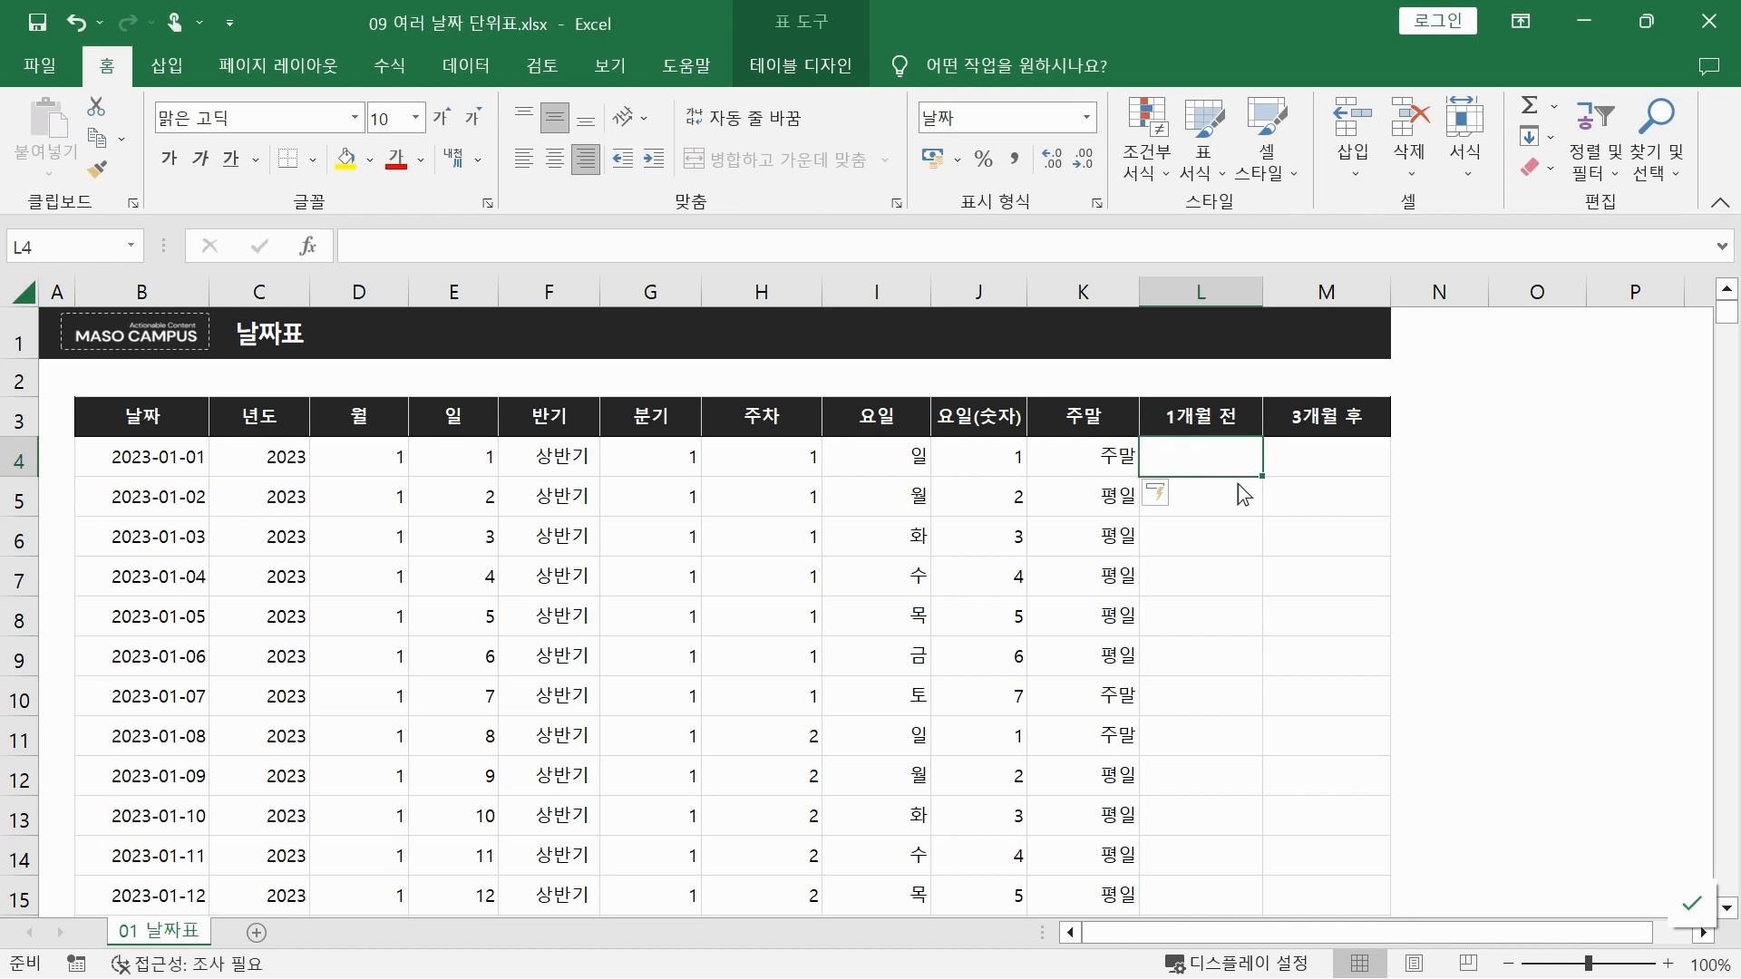
type("=")
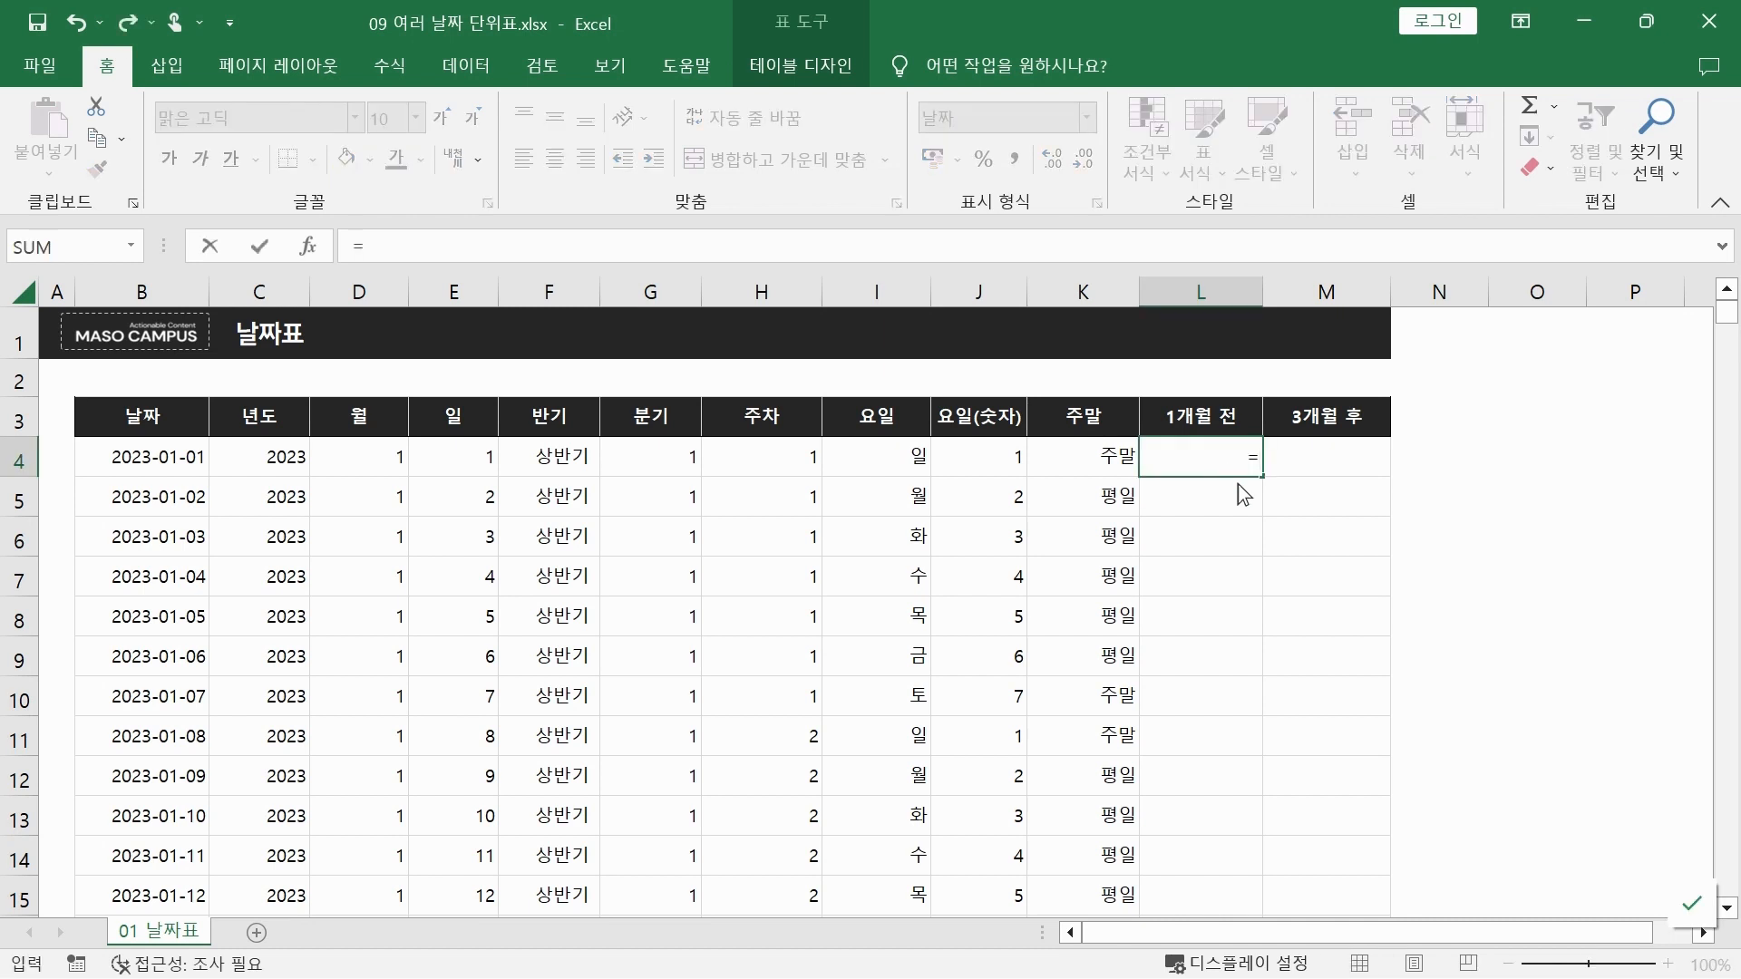
type("eda")
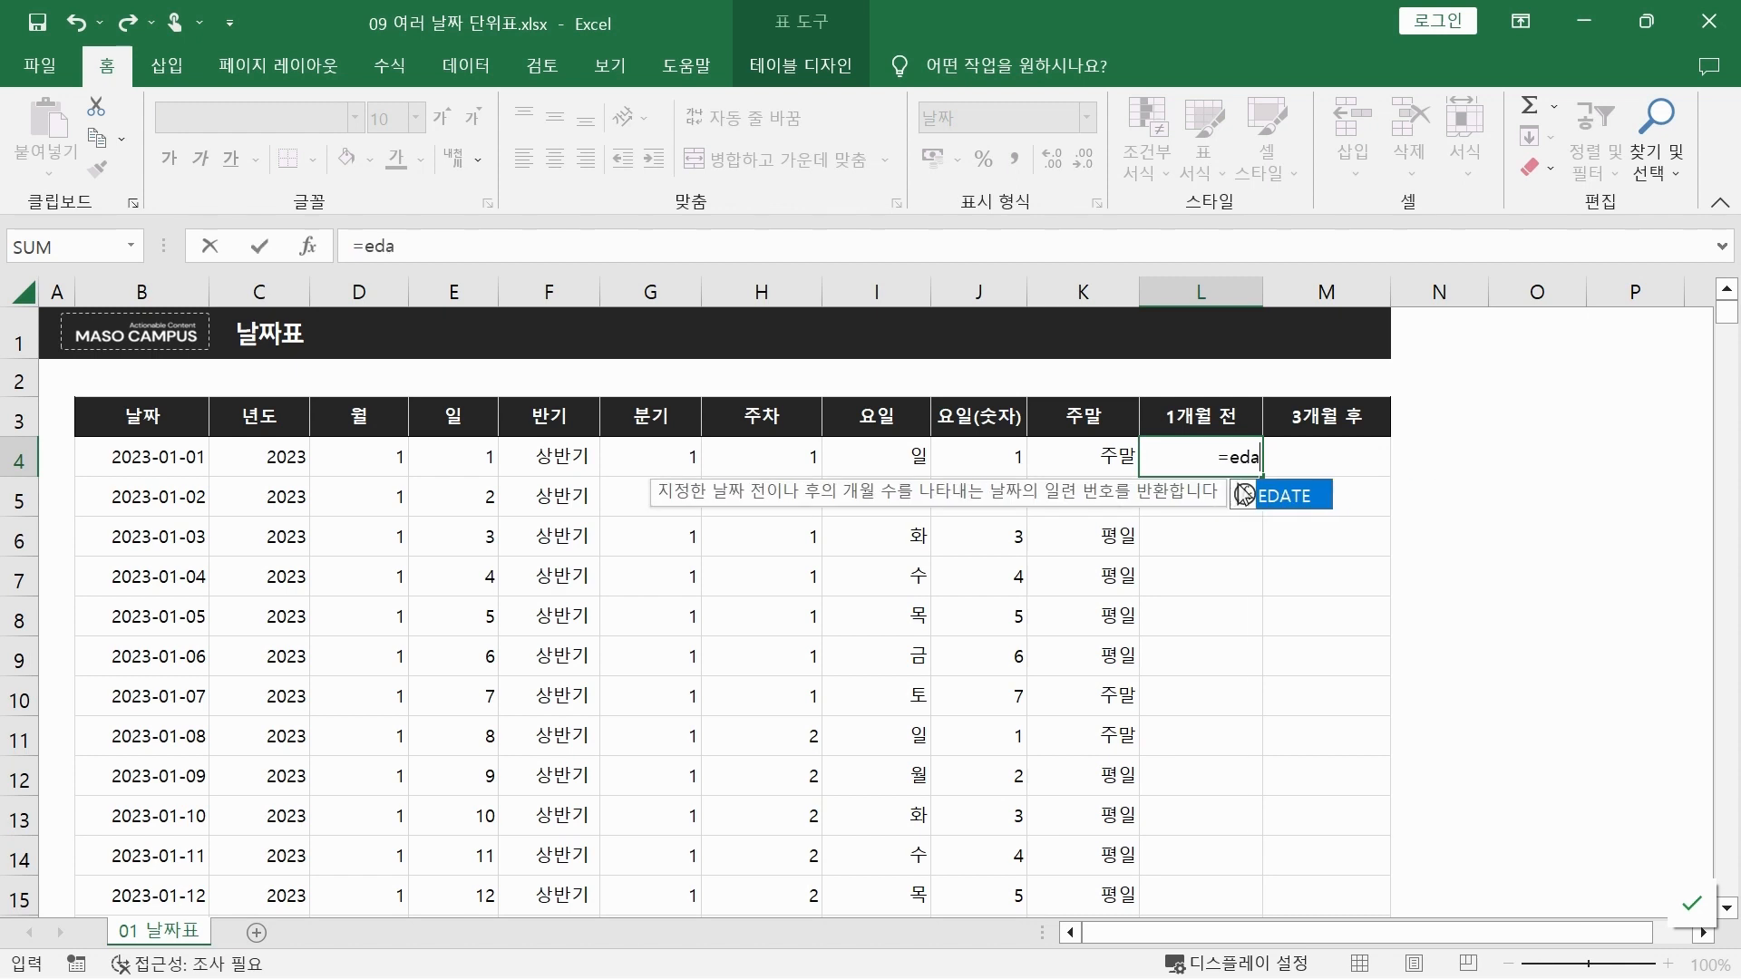
key("Tab")
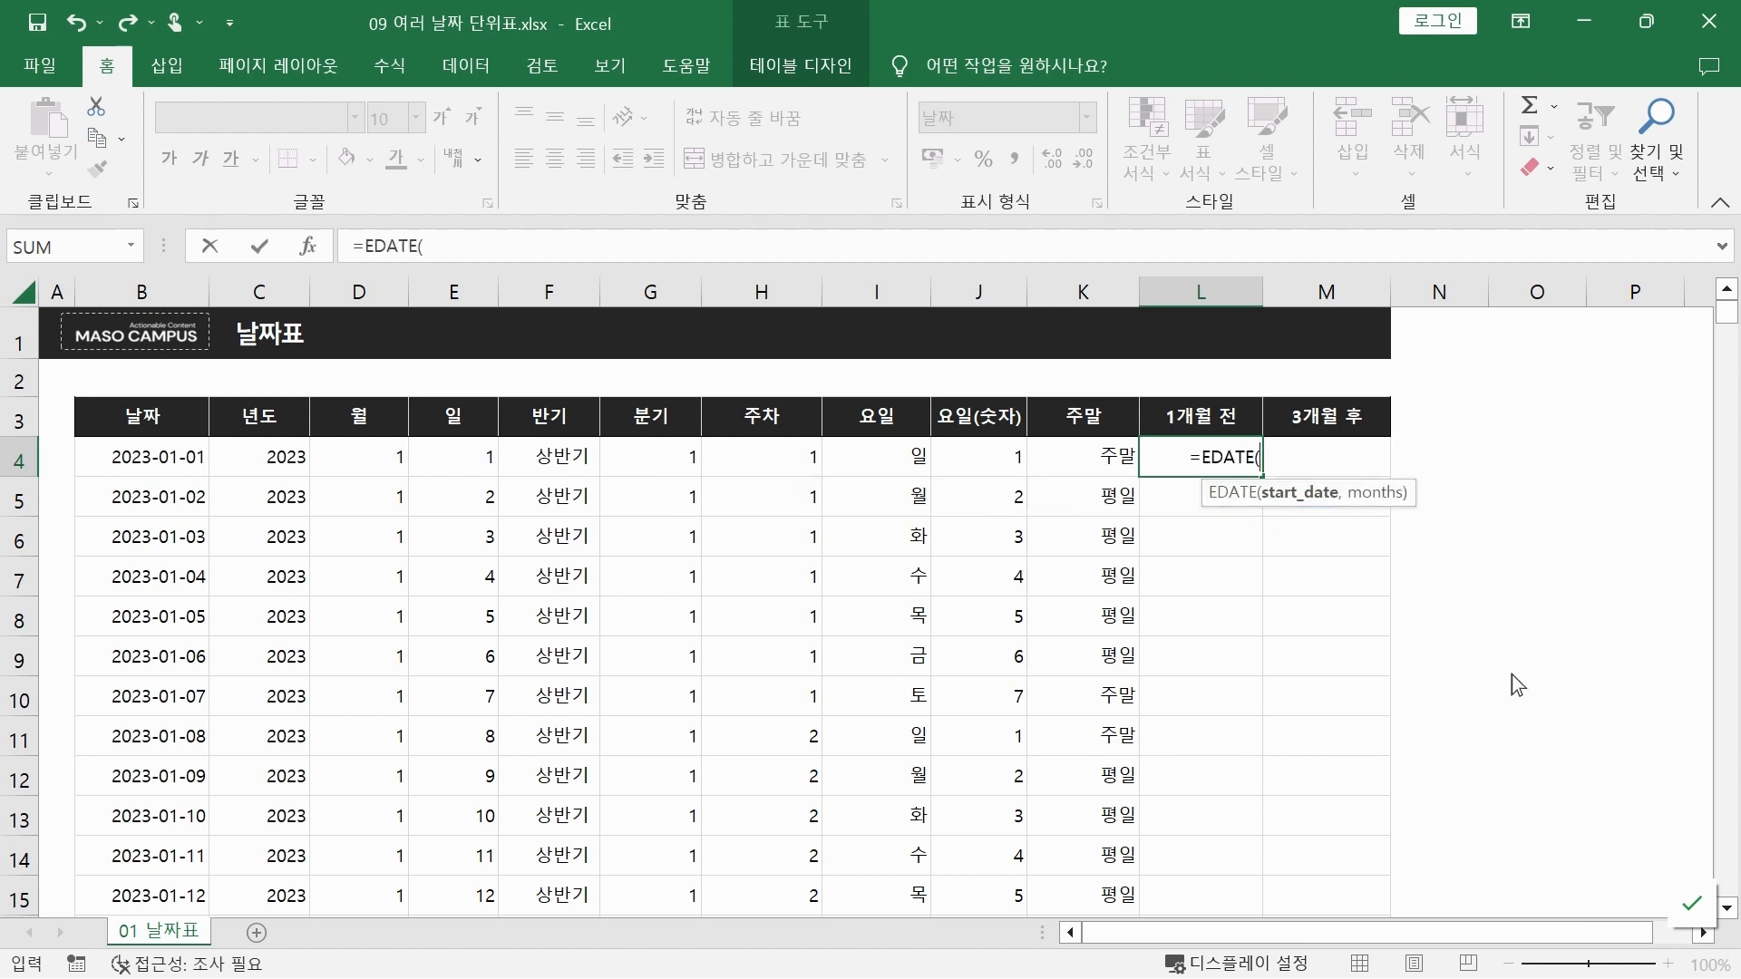
left_click(119, 458)
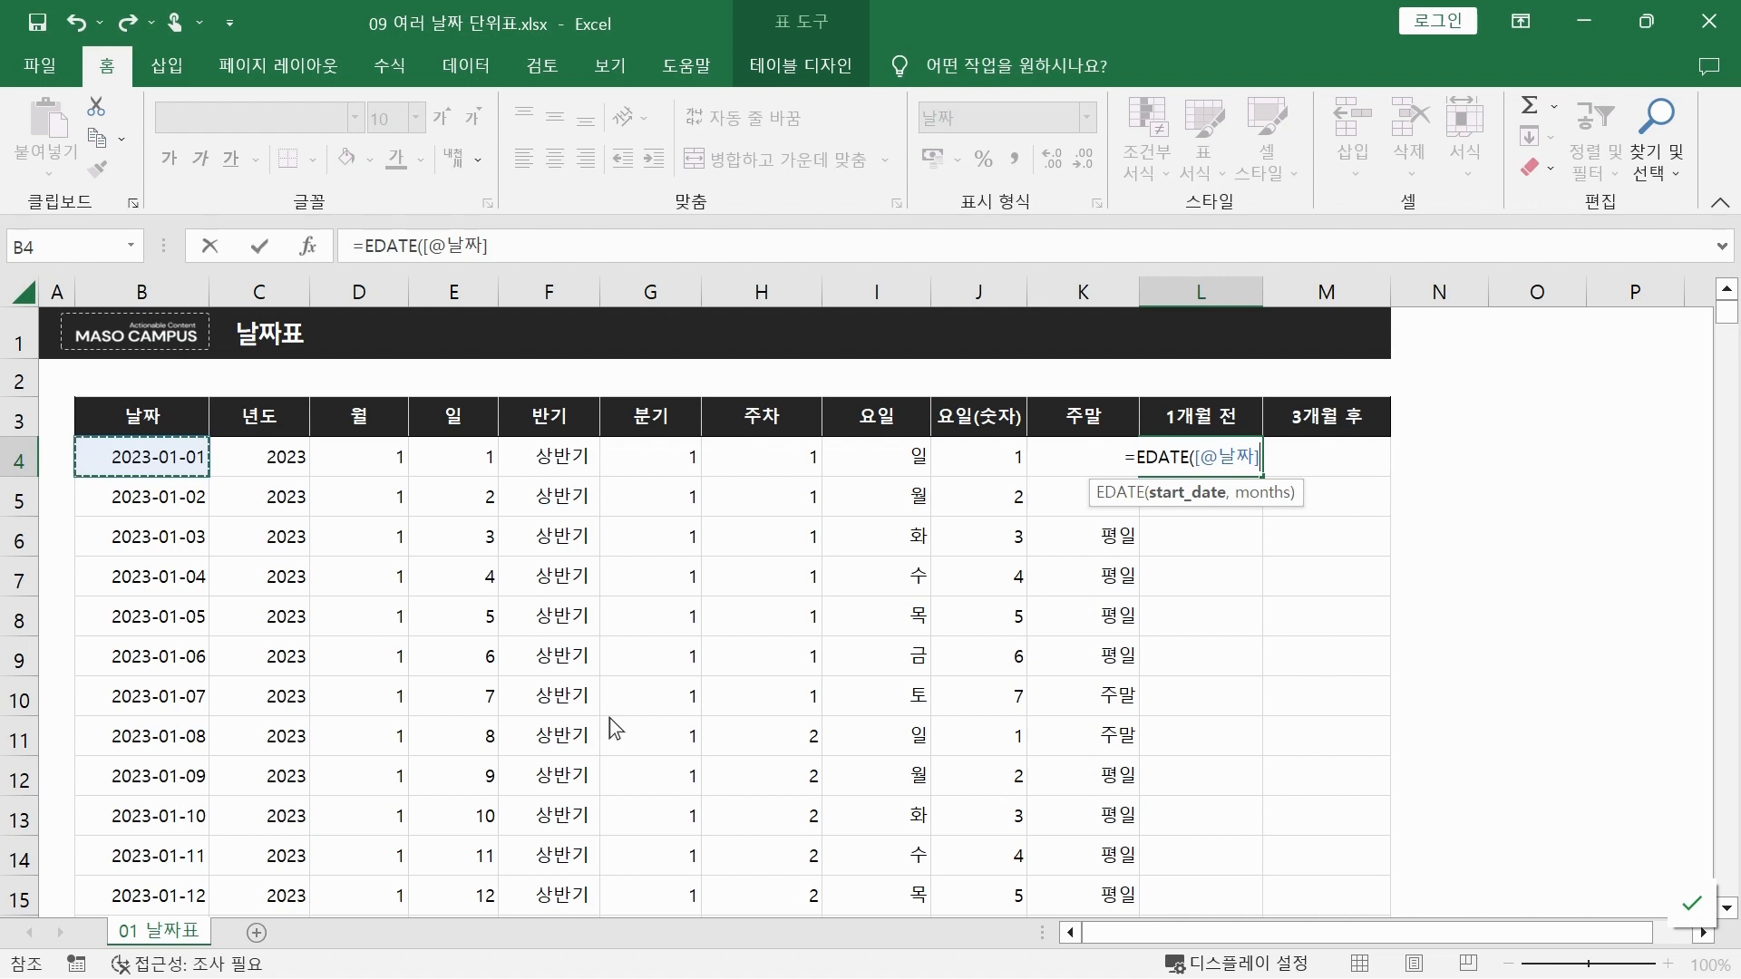
type(",")
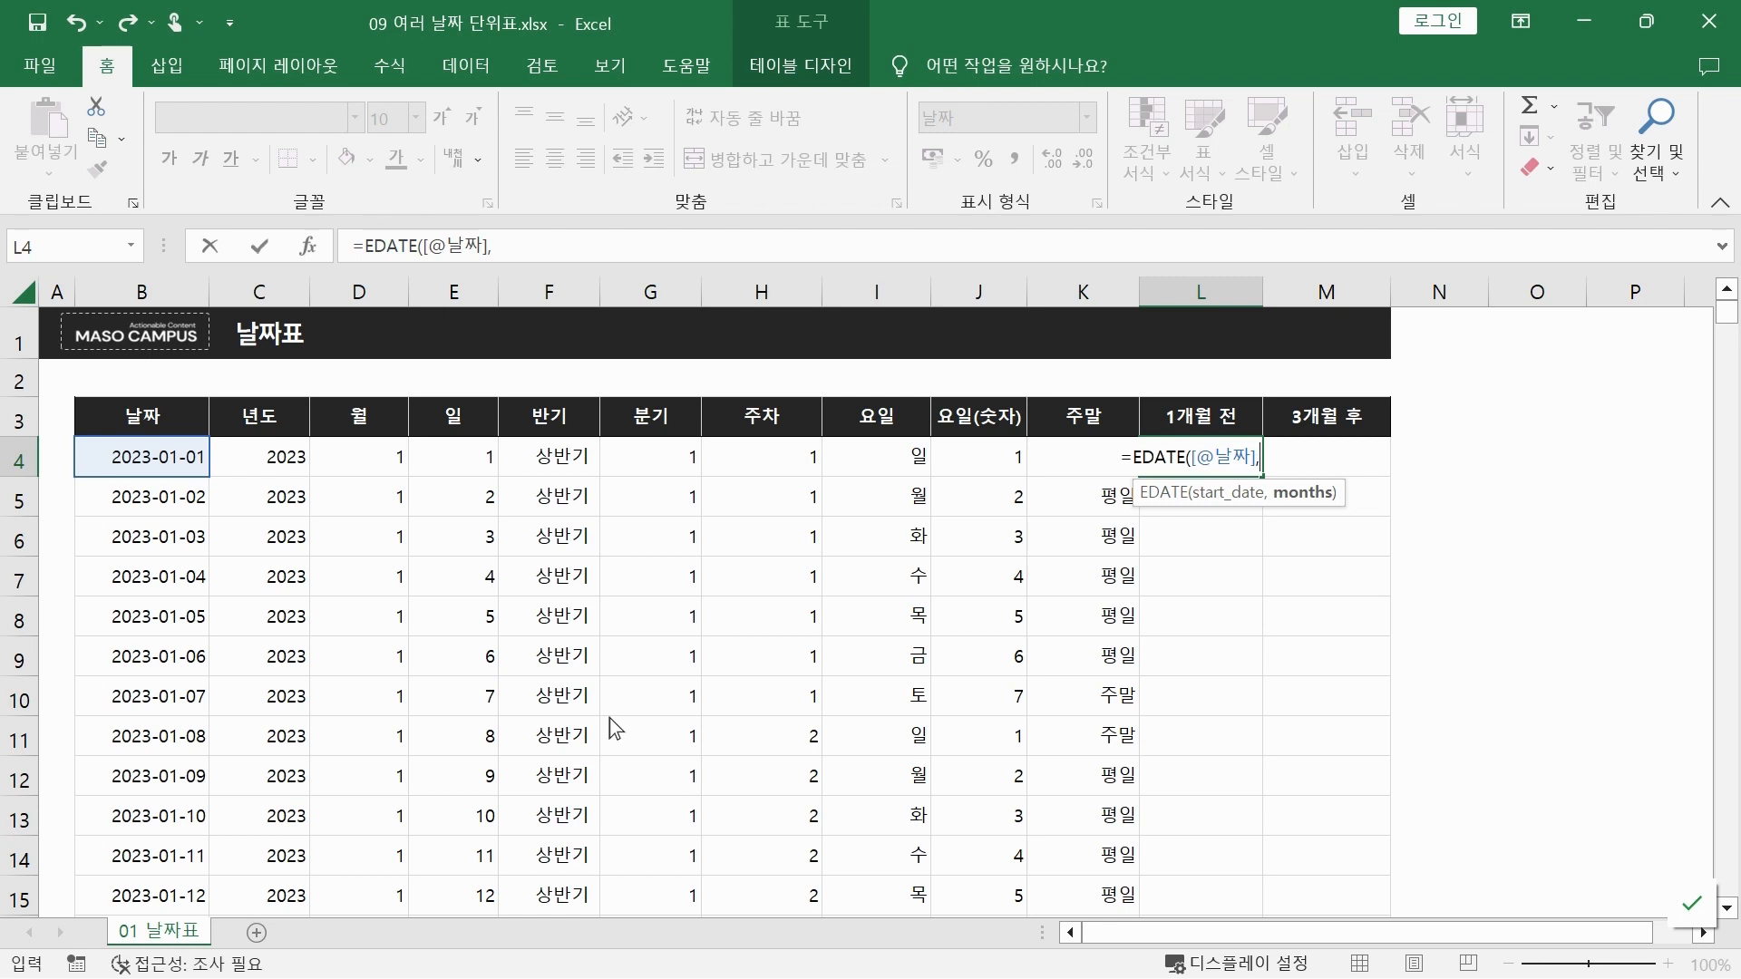
type("-1")
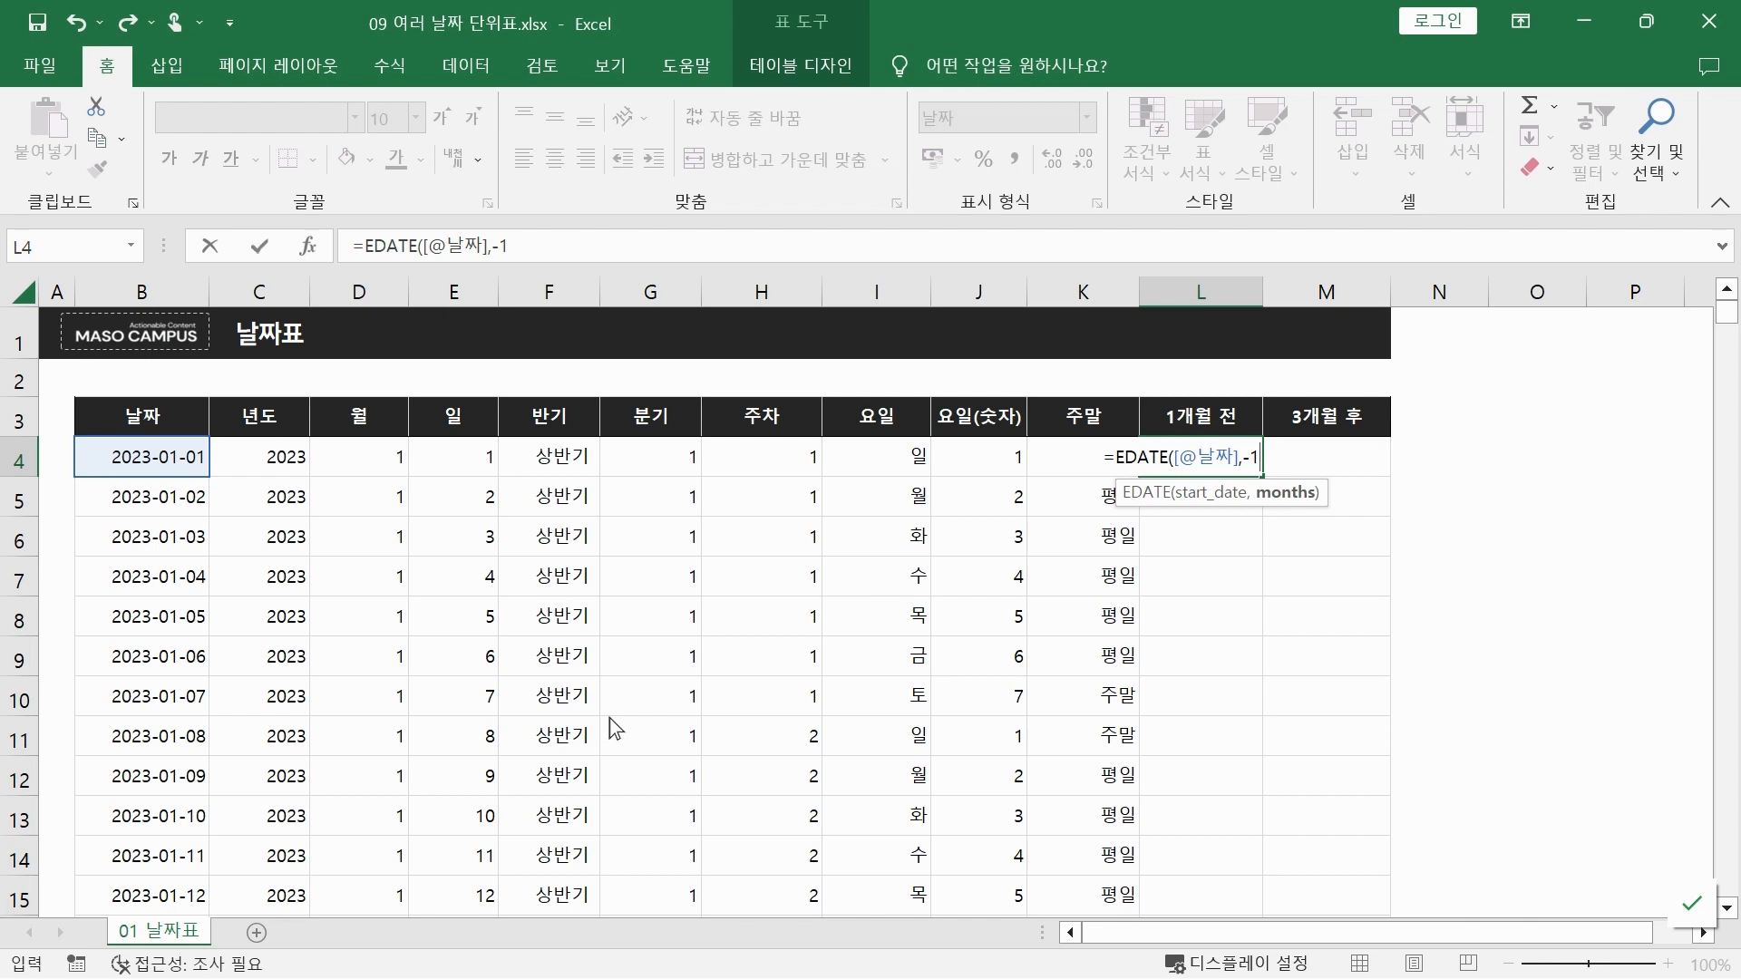
type(")")
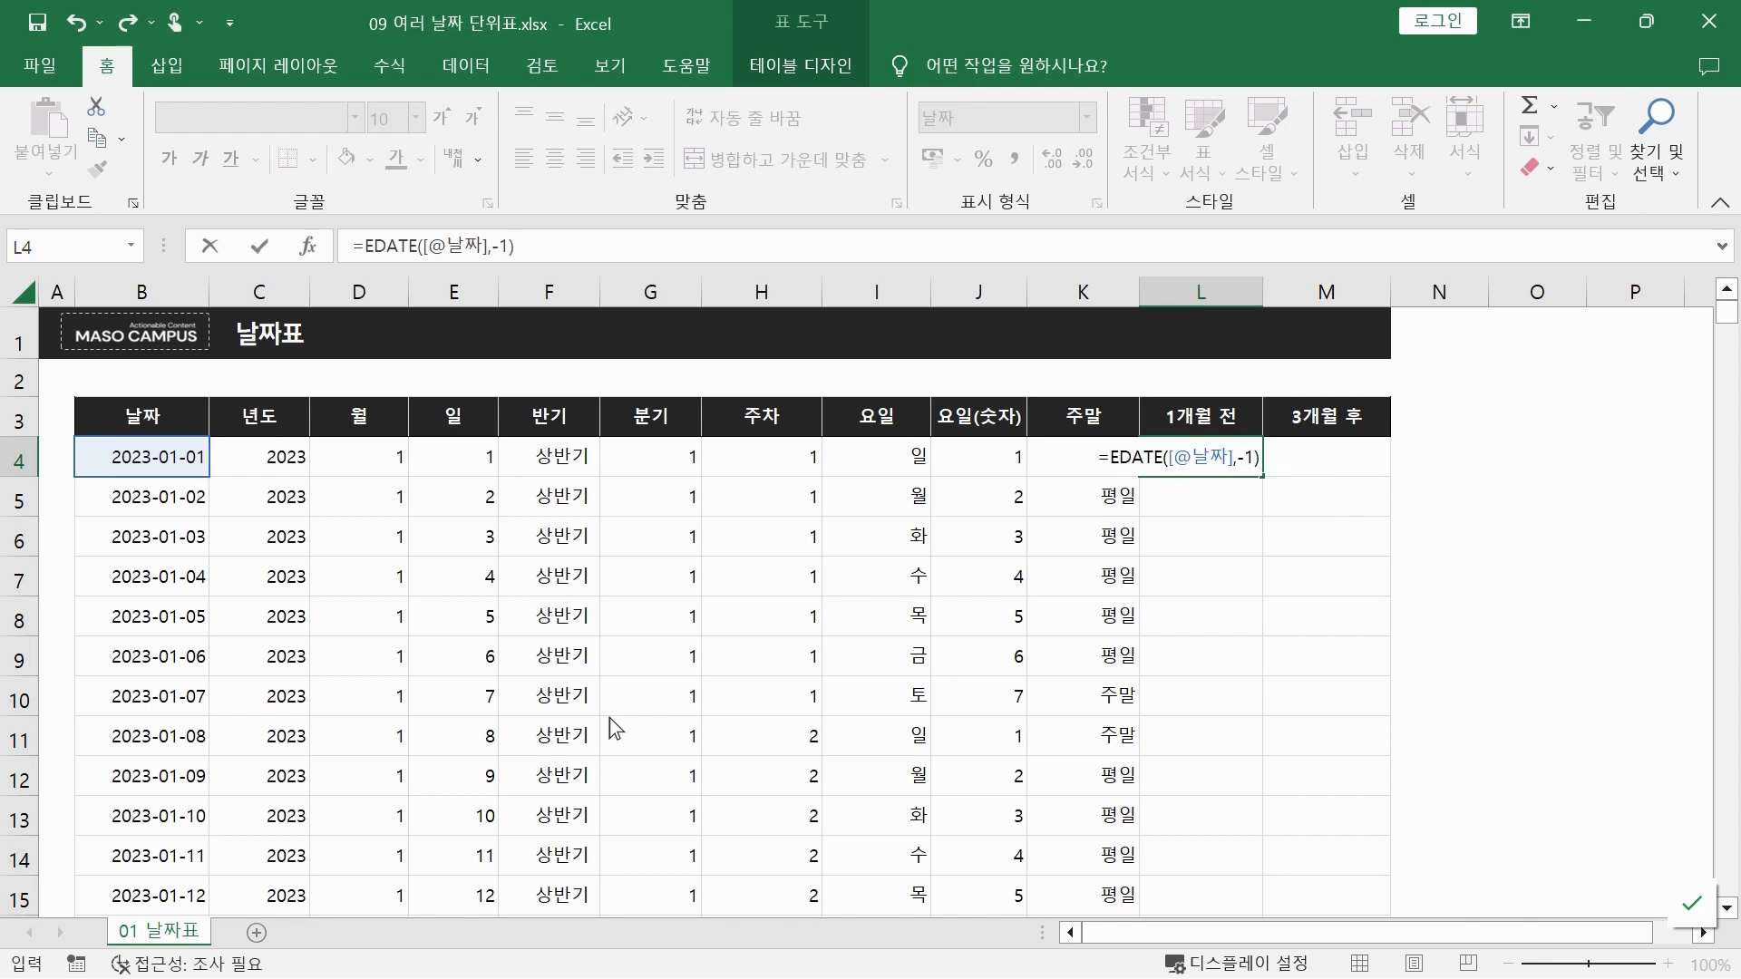
key("Return")
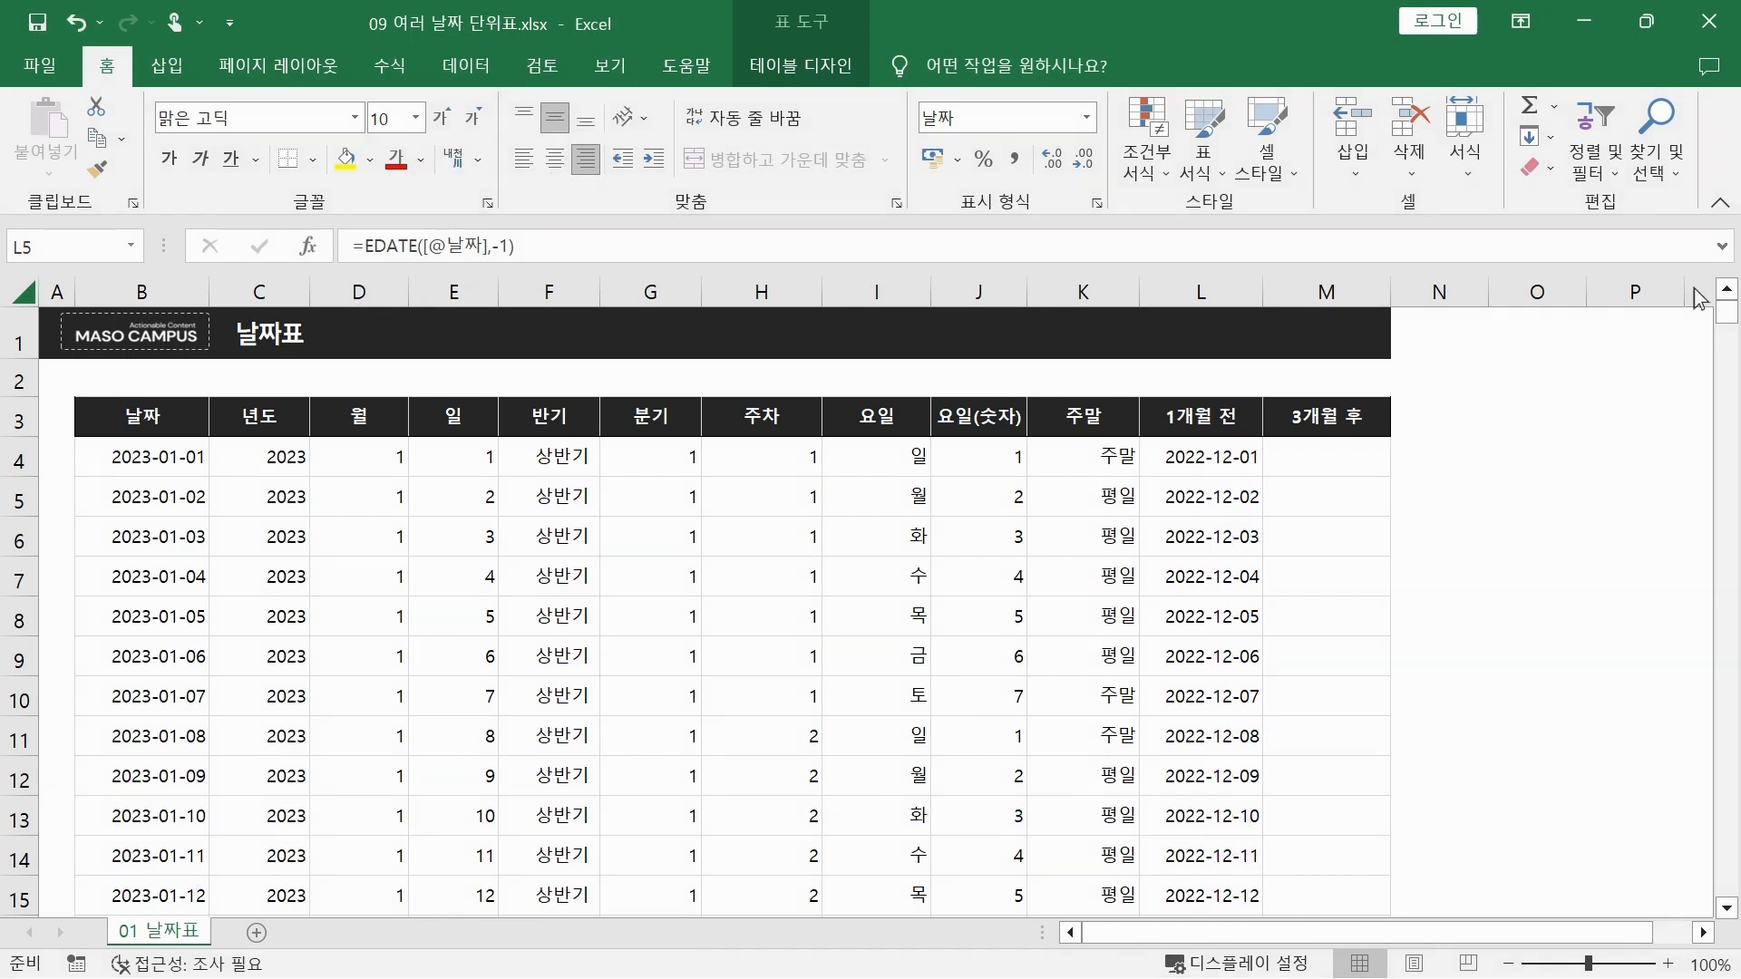
left_click(1340, 458)
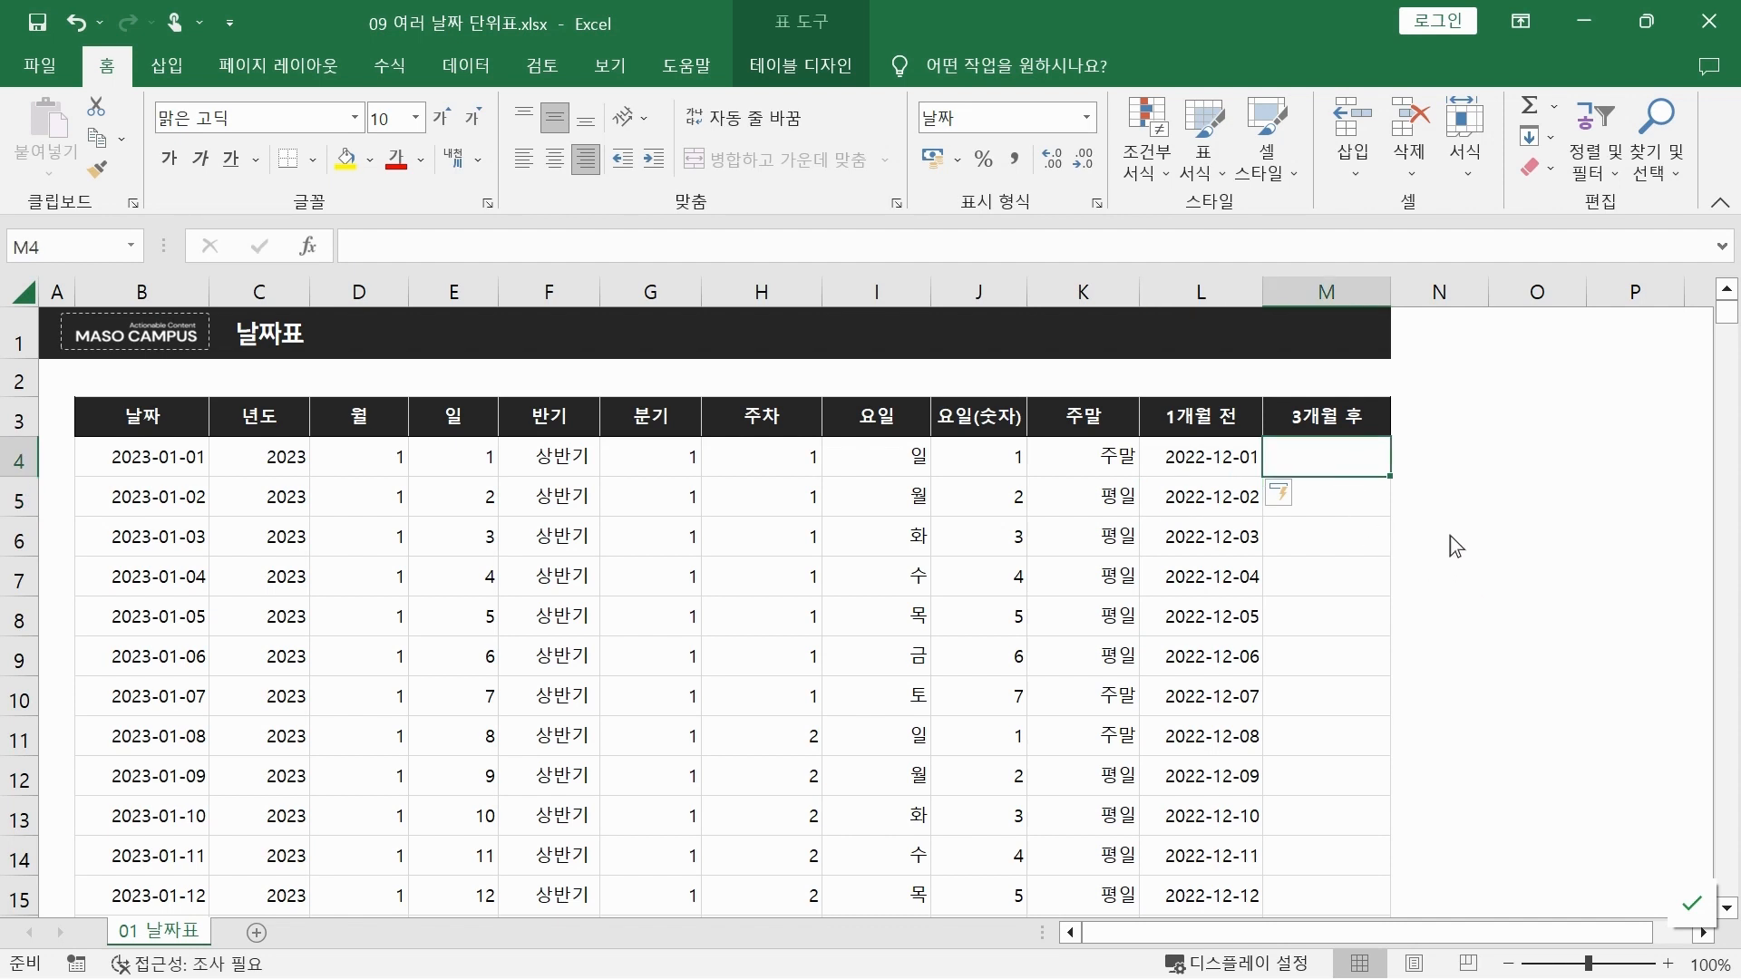
type("=e")
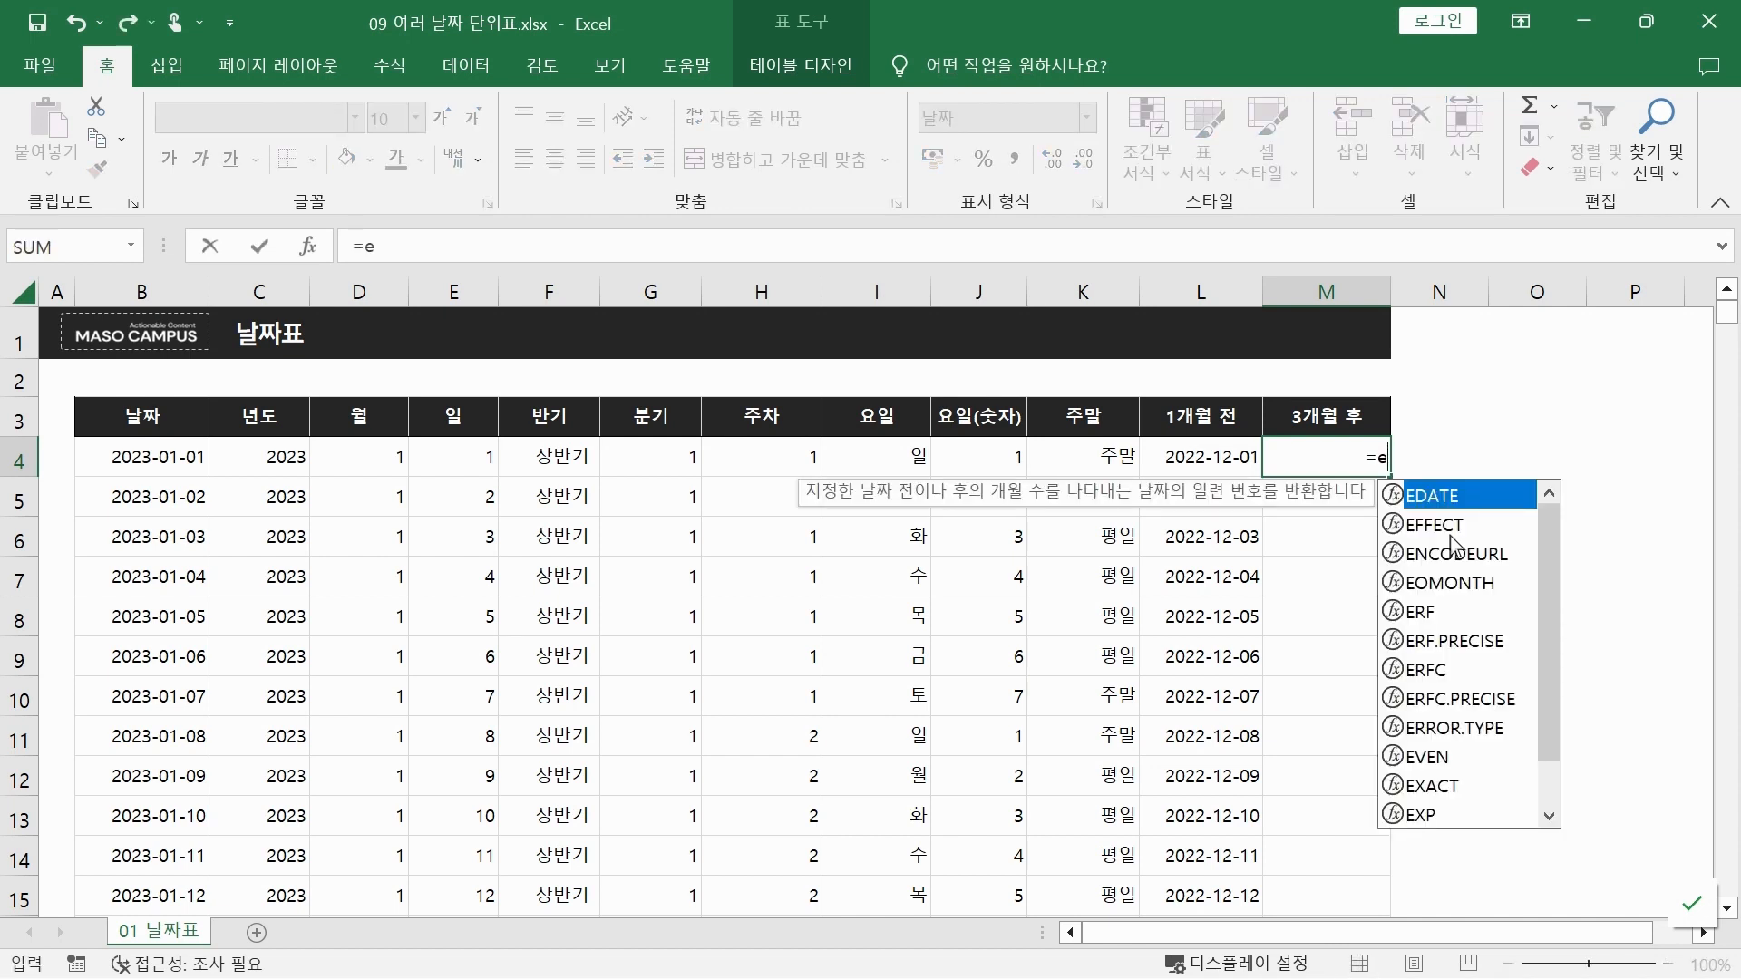
key("Tab")
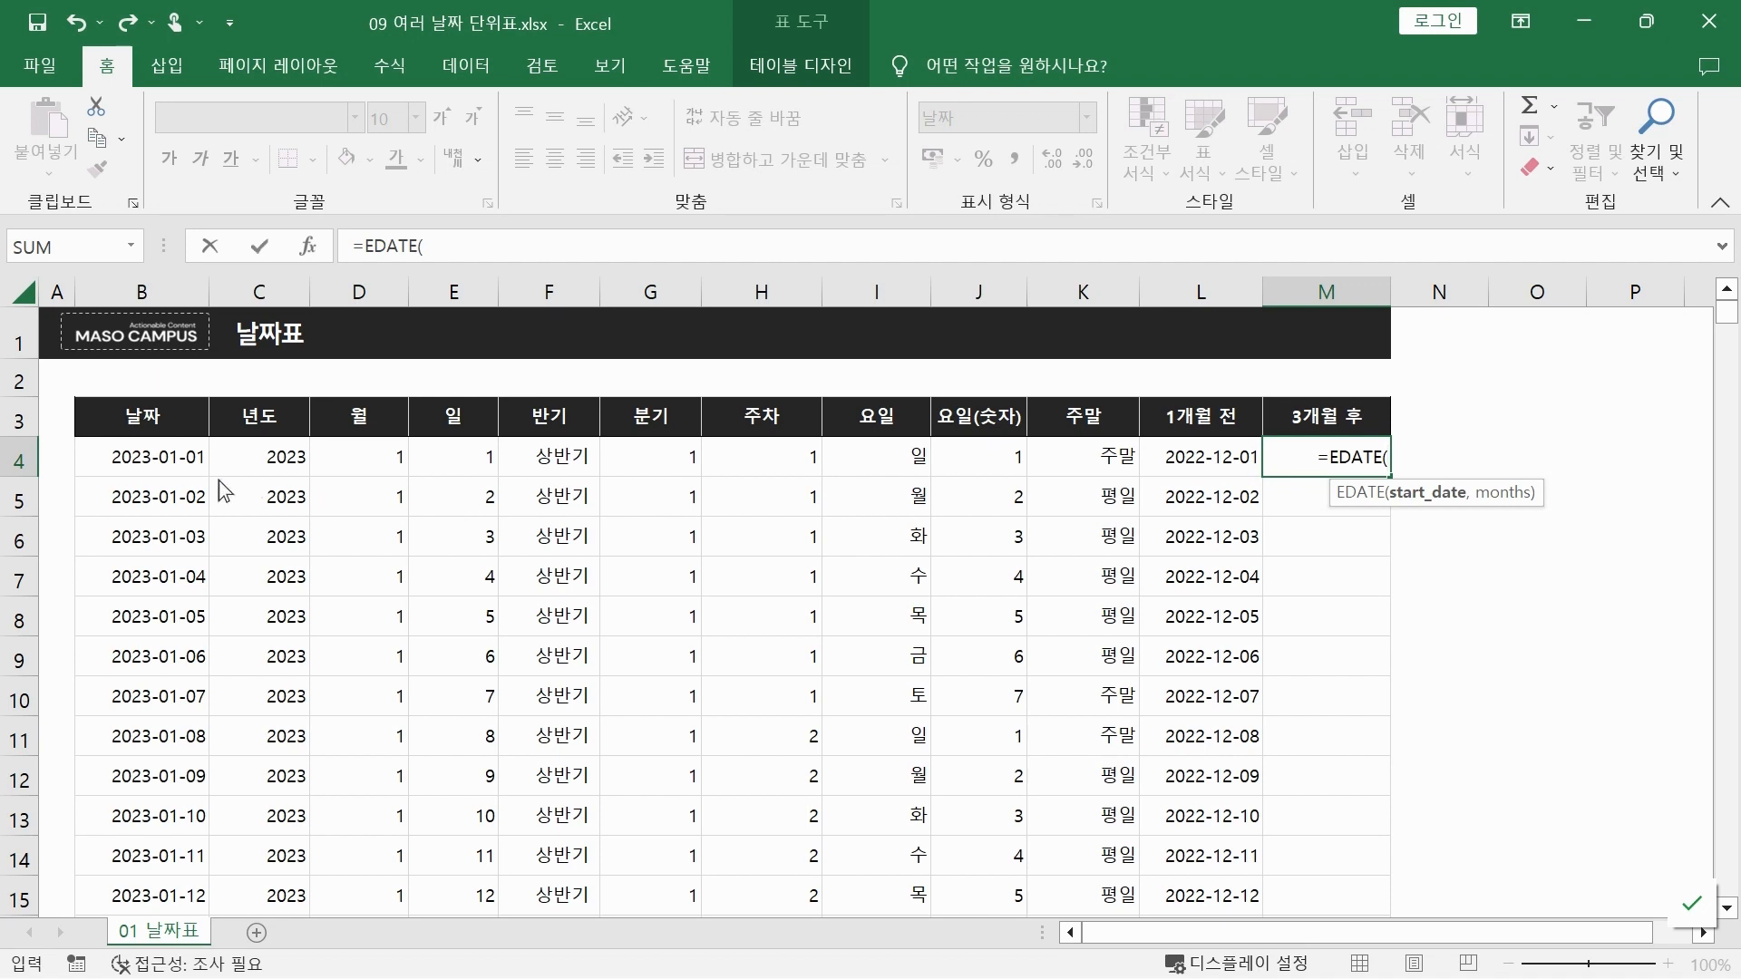
left_click(150, 457)
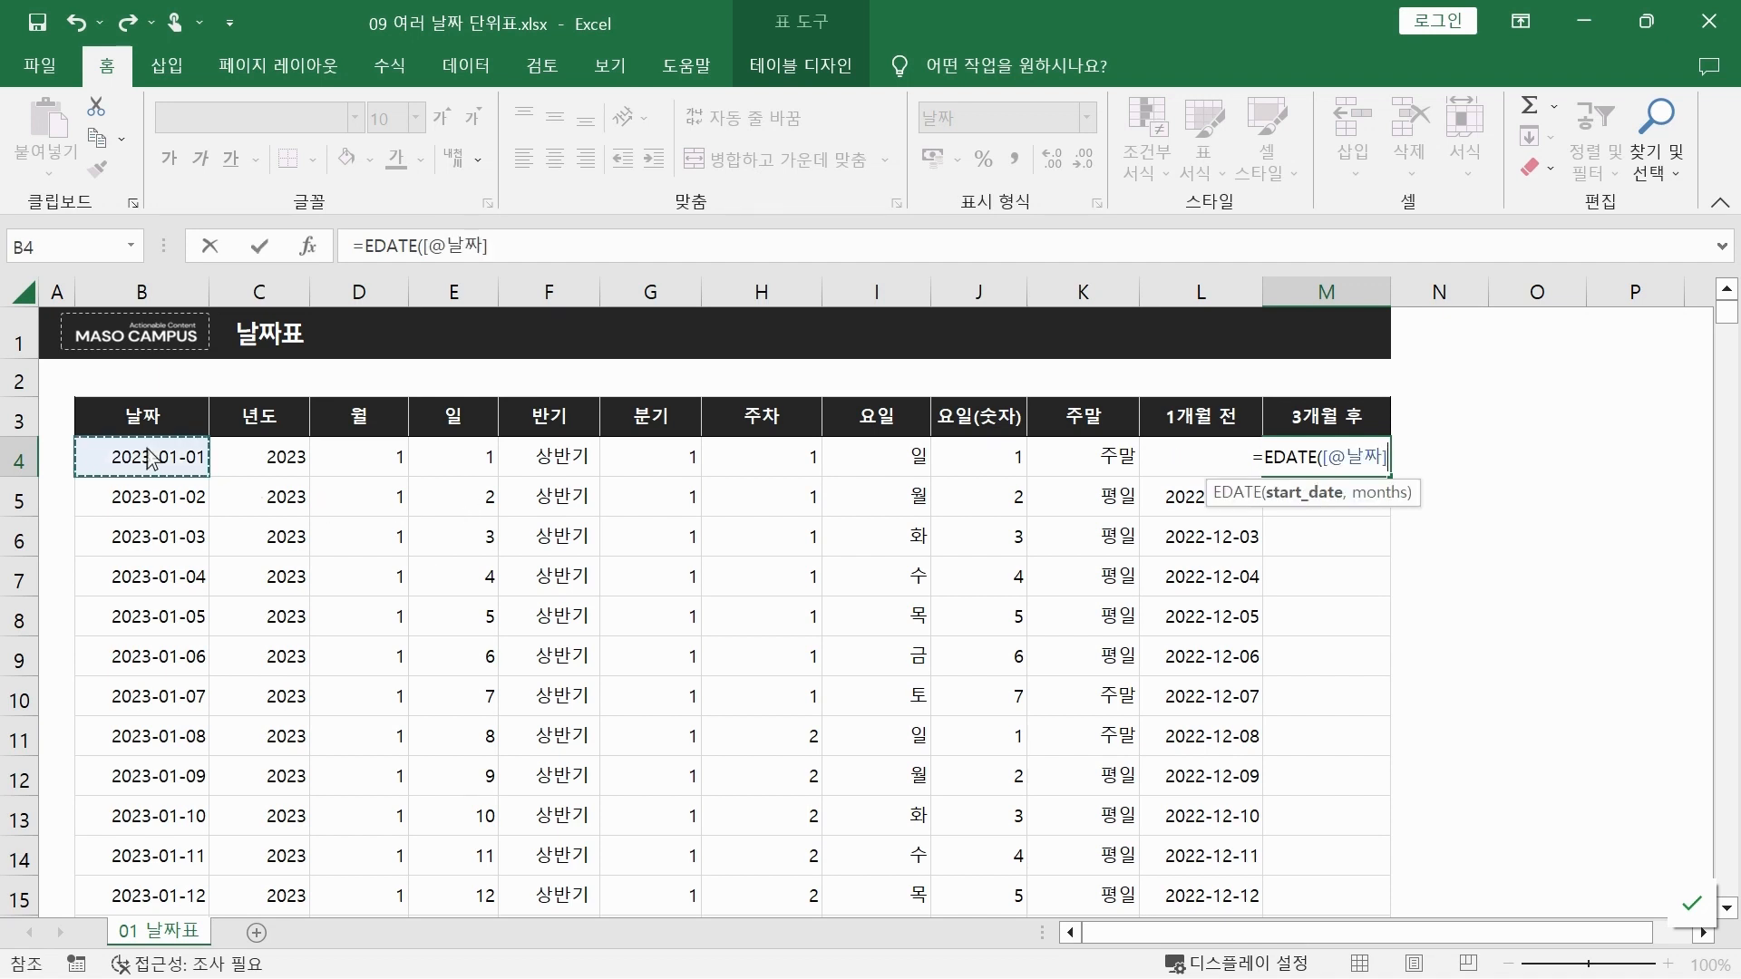
type(",")
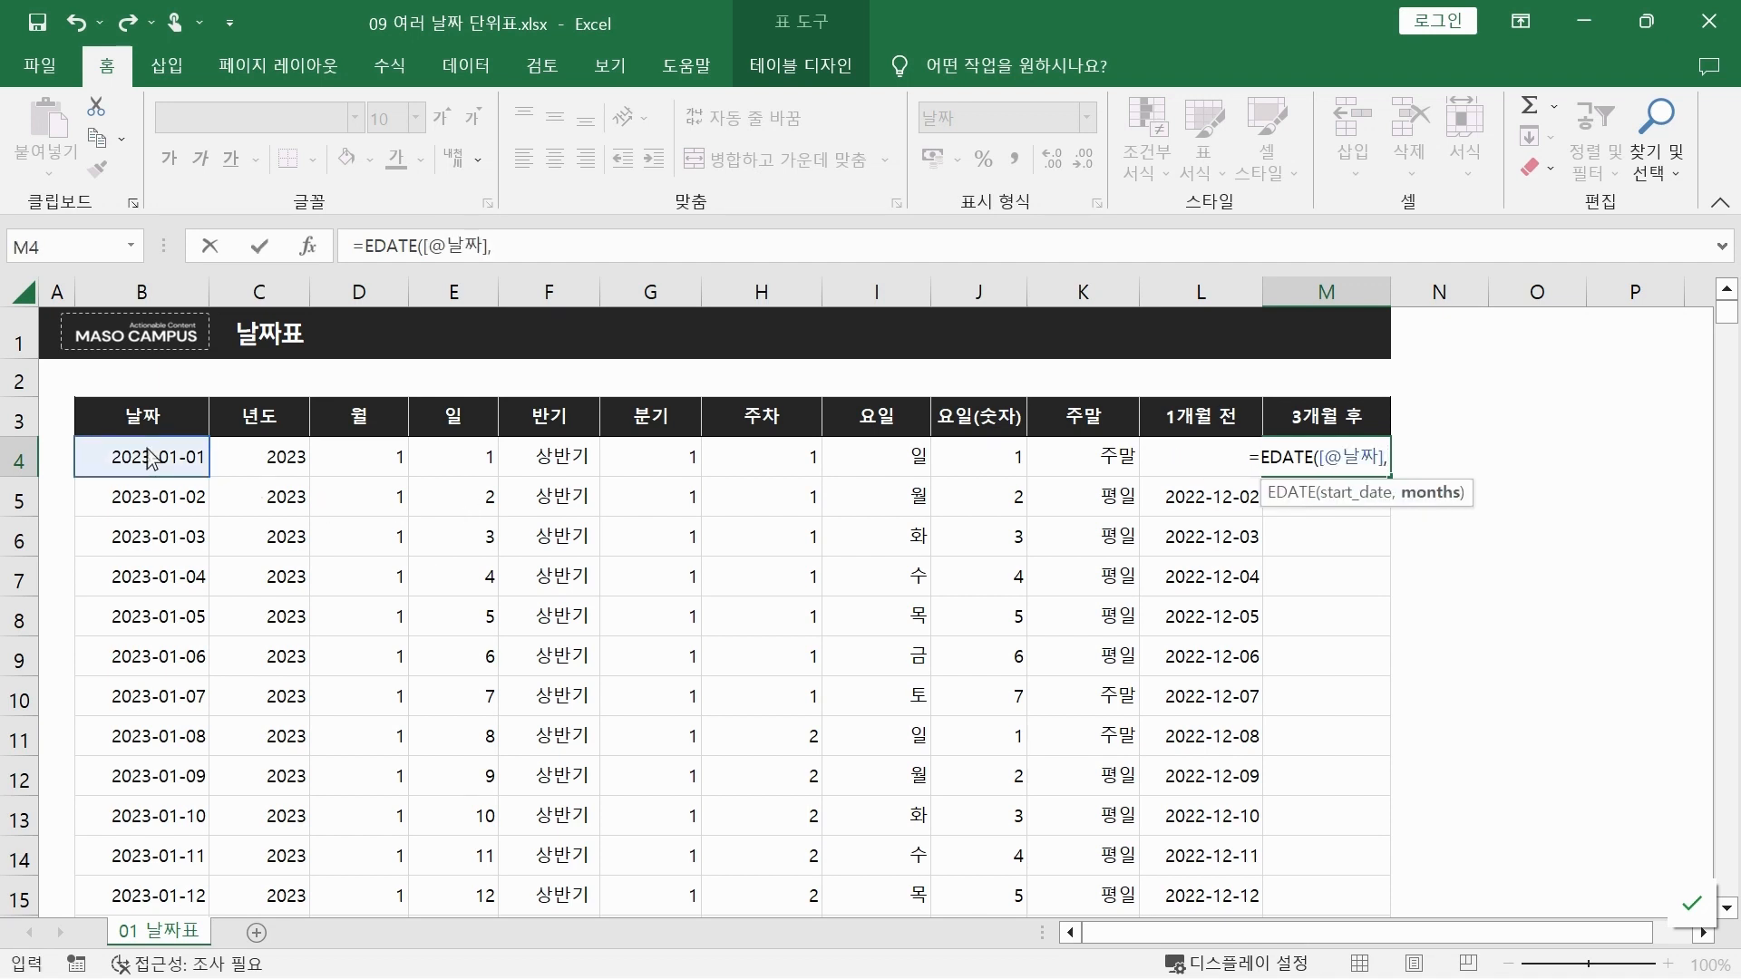
type("3")
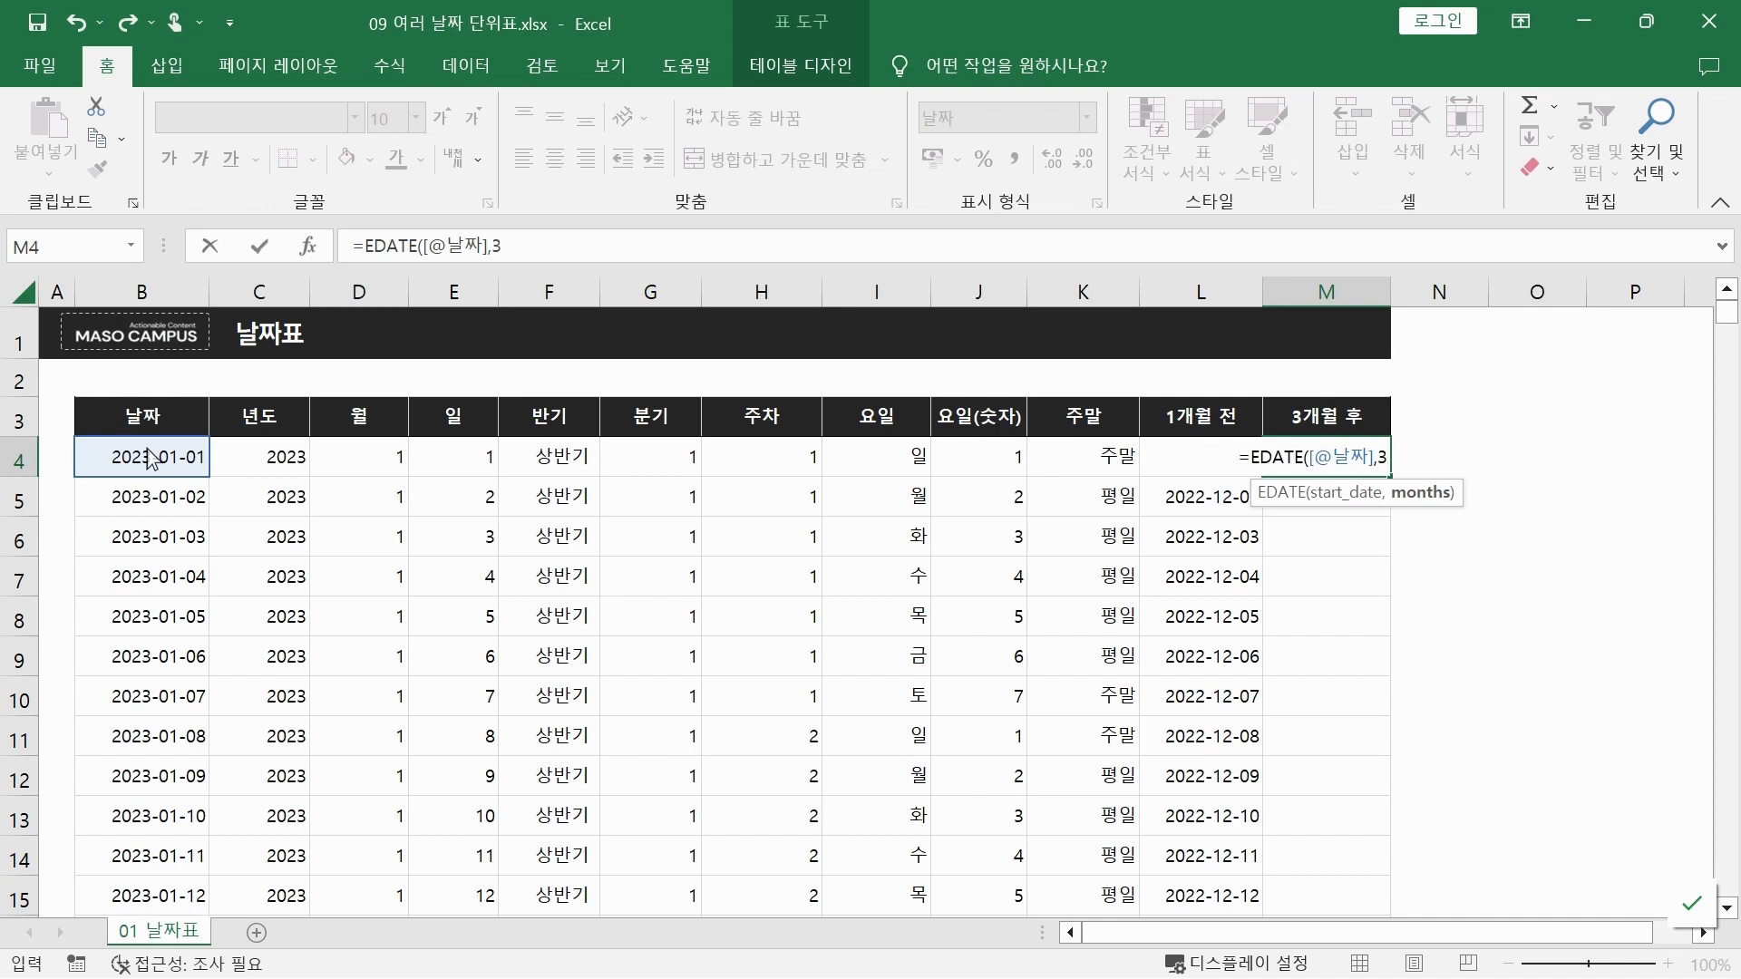
type(")")
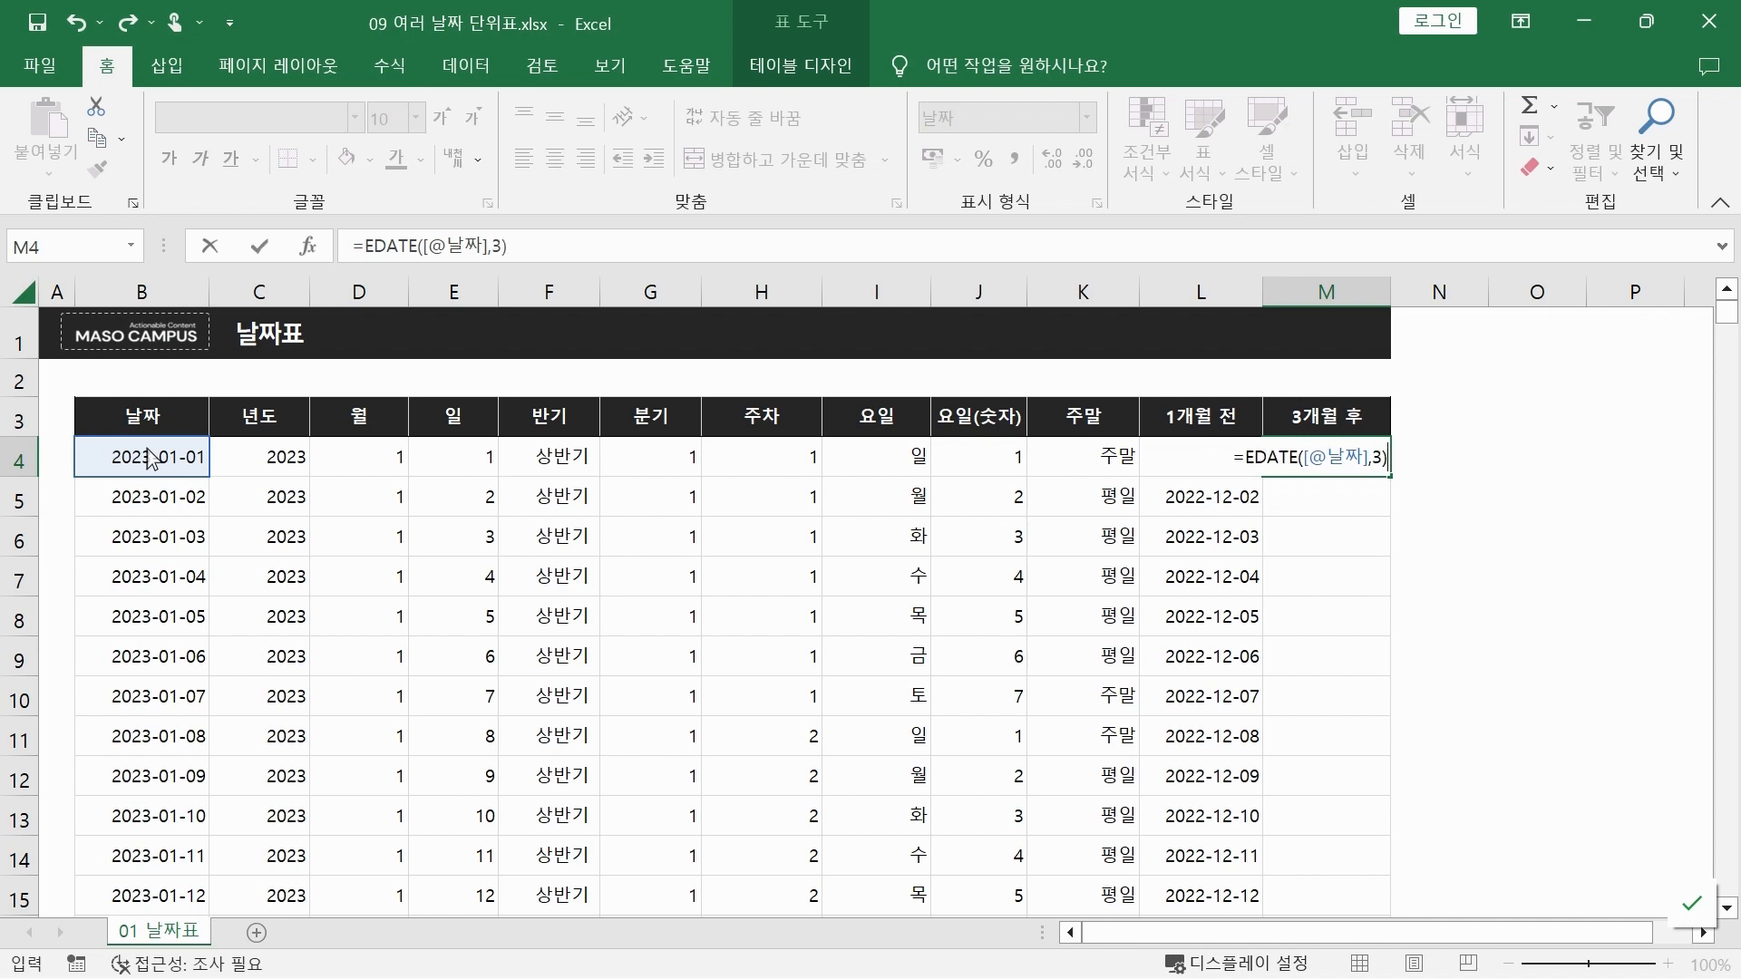
key("Return")
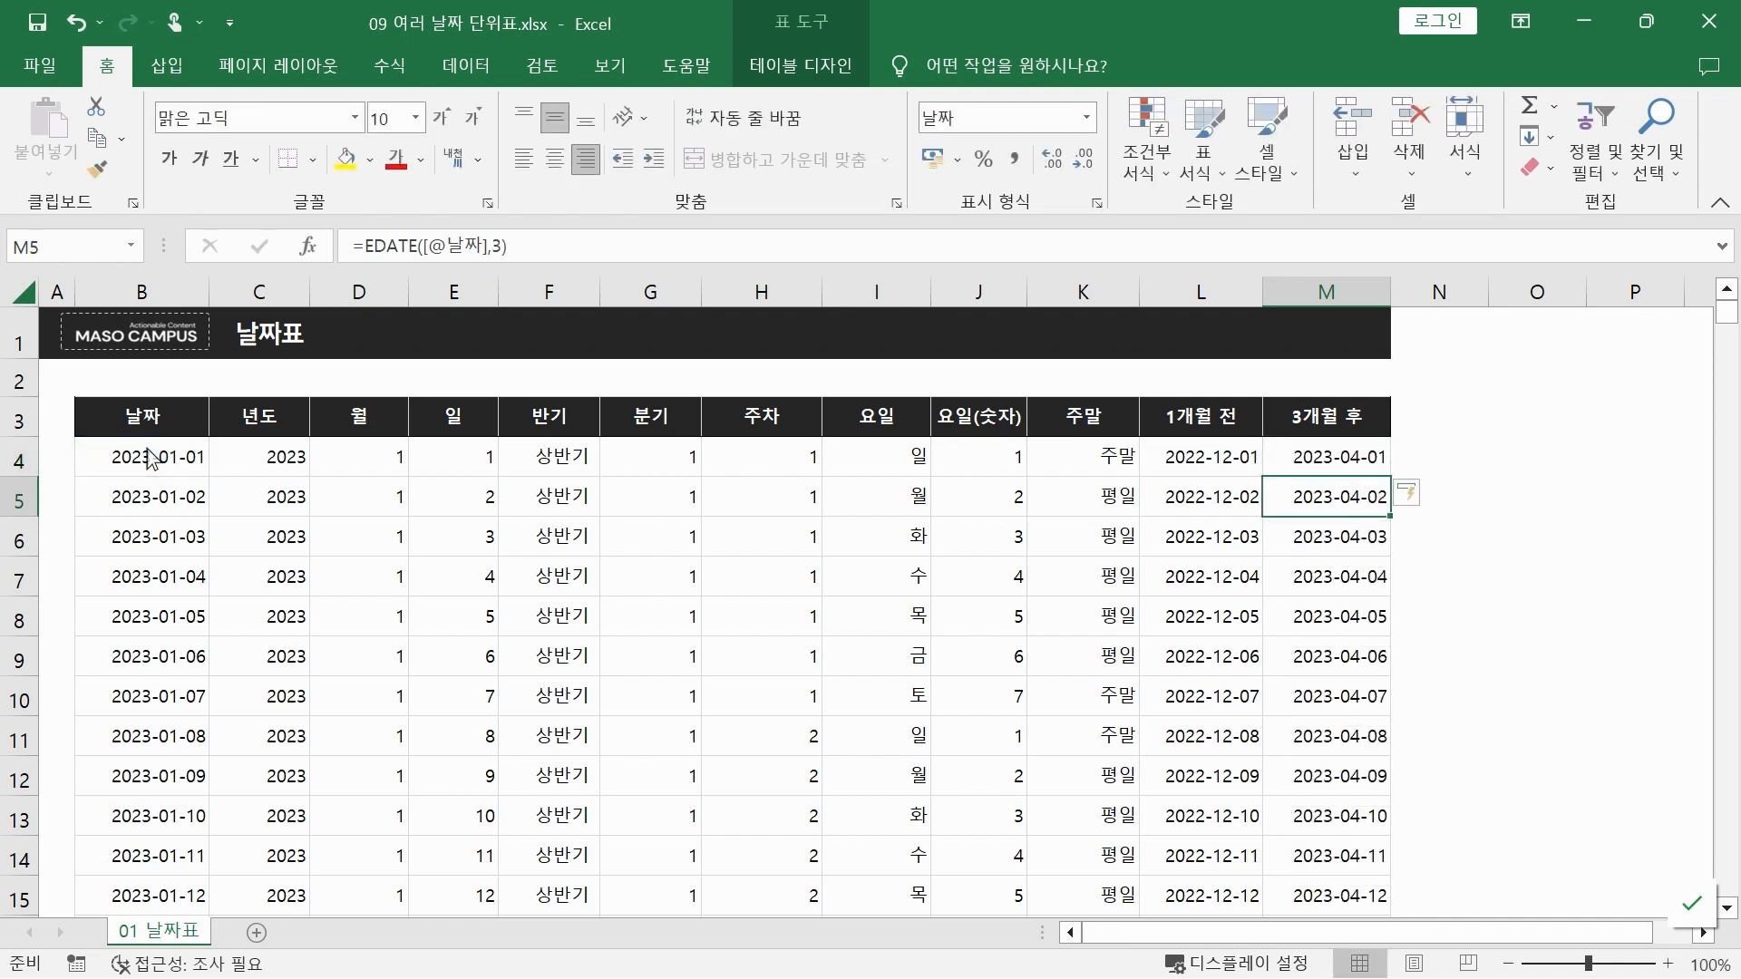
mouse_move(792, 442)
left_mouse_down()
mouse_move(804, 855)
mouse_move(754, 938)
left_mouse_up()
left_click_drag(807, 863, 809, 914)
left_click_drag(791, 893, 905, 902)
left_click_drag(878, 852, 1247, 872)
mouse_move(757, 742)
left_mouse_down()
mouse_move(359, 748)
mouse_move(377, 803)
left_mouse_up()
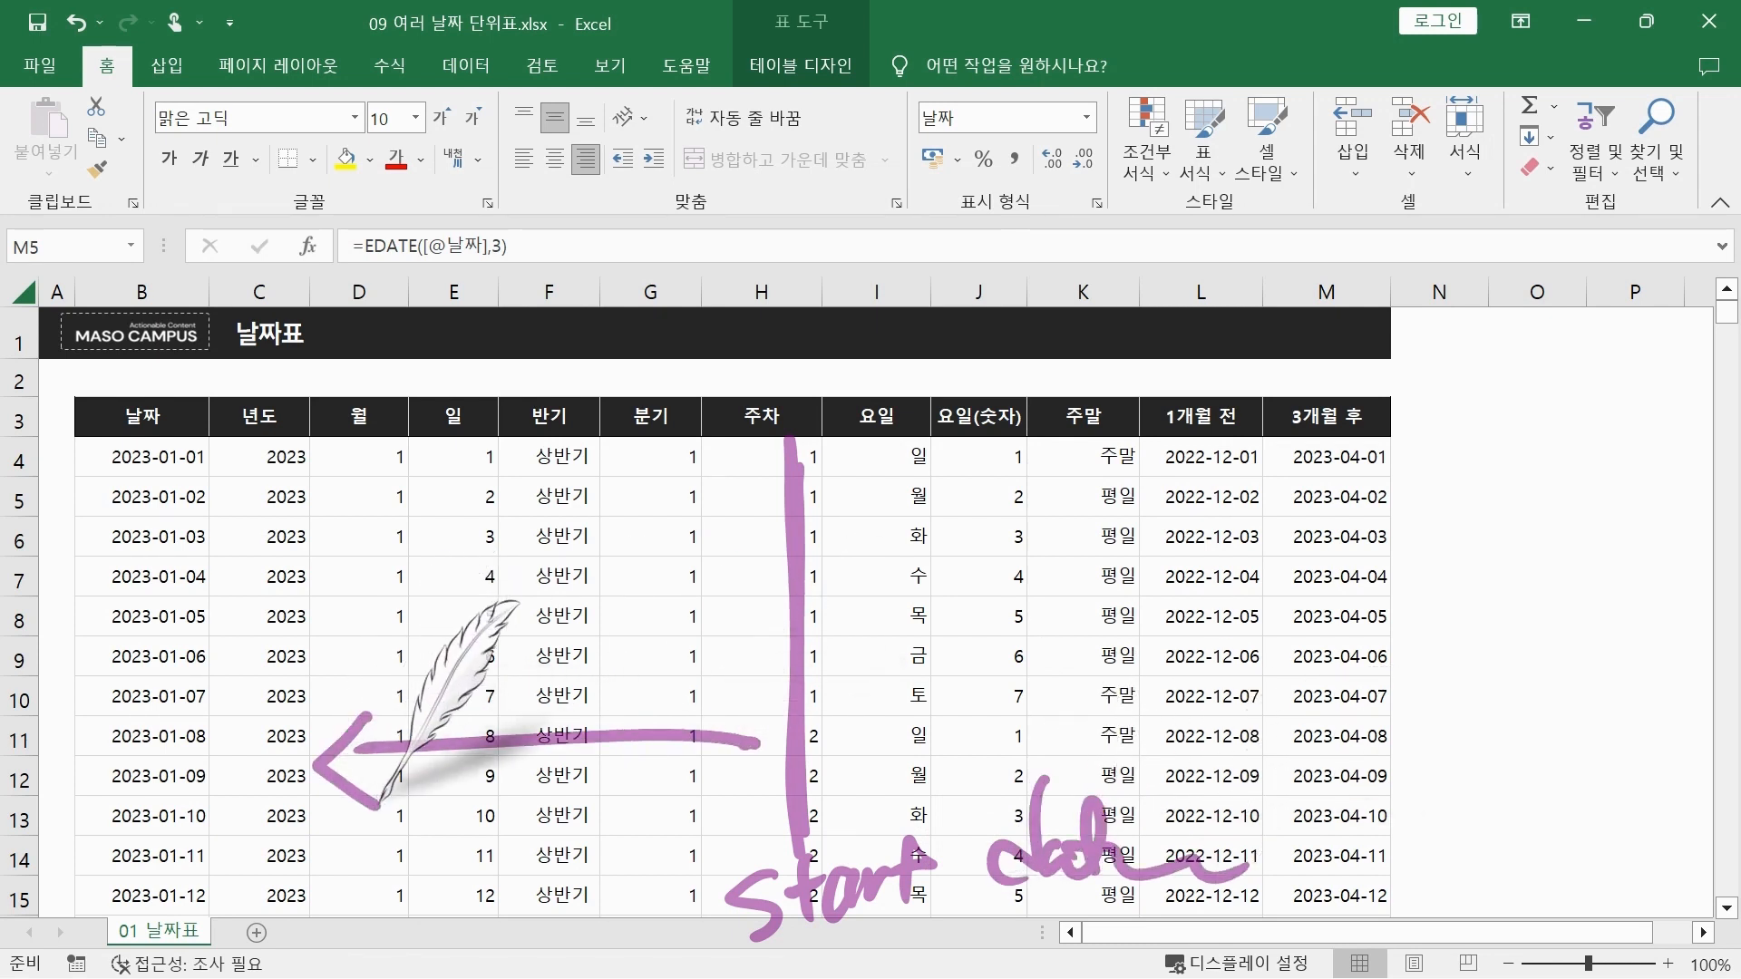
mouse_move(277, 606)
left_mouse_down()
mouse_move(304, 673)
mouse_move(399, 603)
mouse_move(449, 653)
left_mouse_up()
mouse_move(916, 696)
left_mouse_down()
mouse_move(1274, 708)
mouse_move(1265, 739)
left_mouse_up()
left_click_drag(1249, 525, 1252, 590)
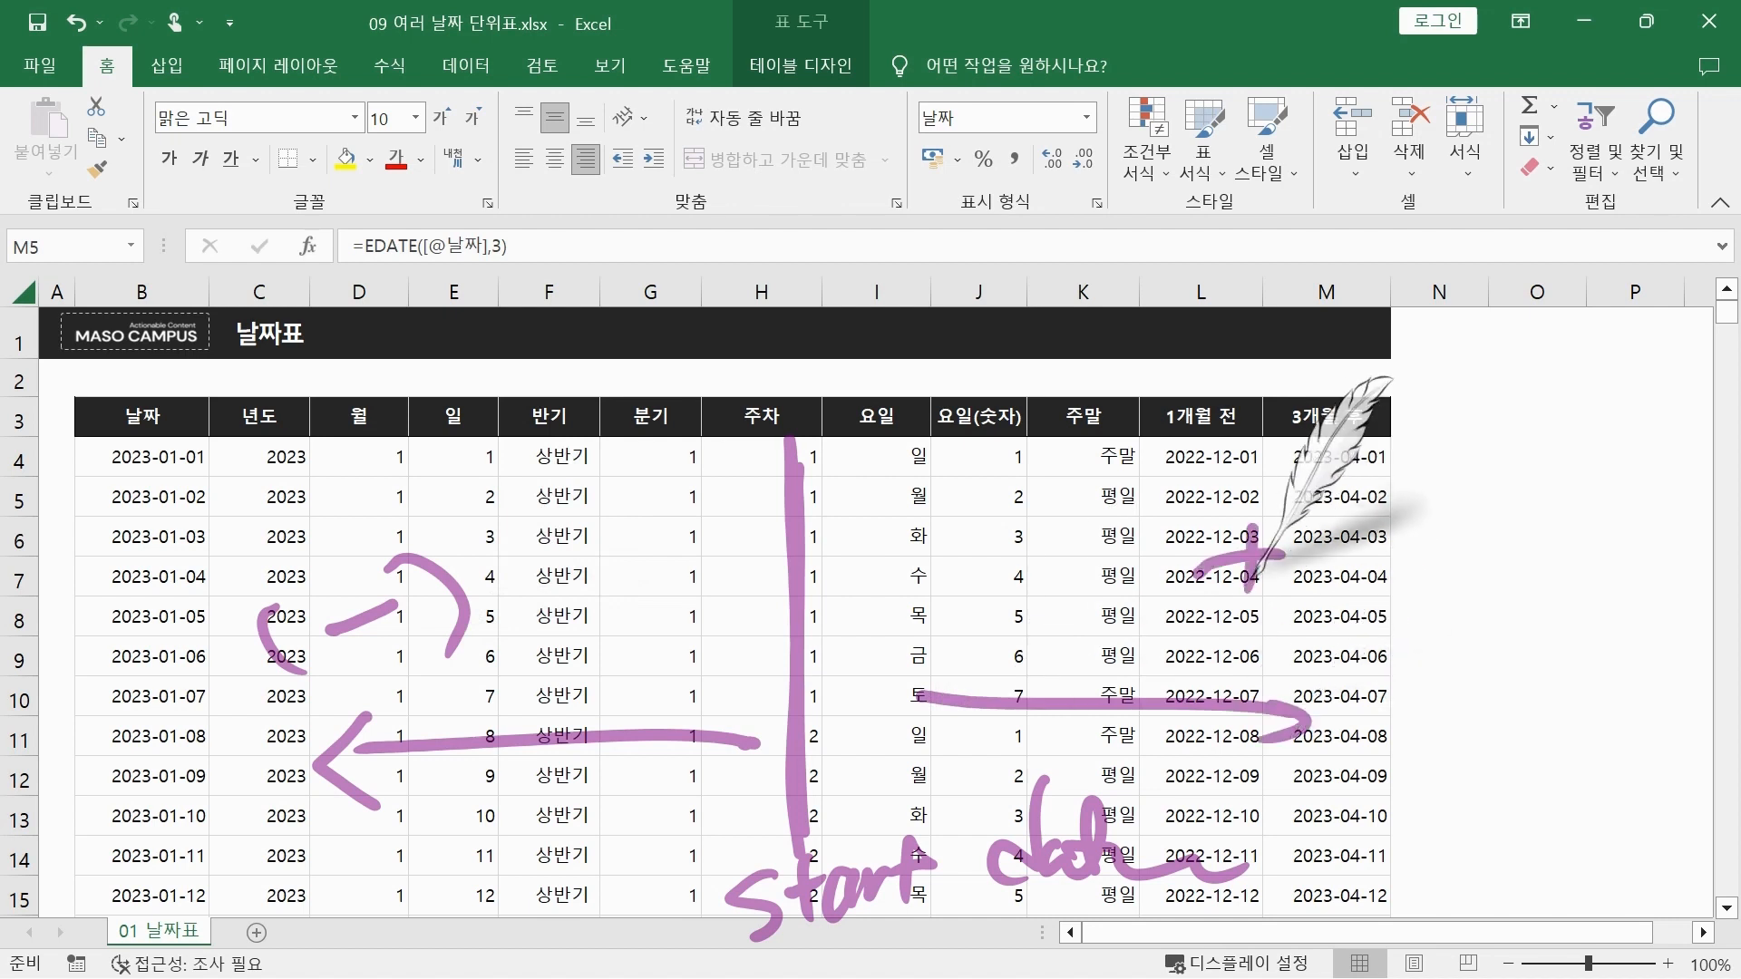
left_click_drag(1160, 522, 1125, 606)
mouse_move(1195, 555)
left_mouse_down()
mouse_move(1283, 552)
mouse_move(1306, 617)
left_mouse_up()
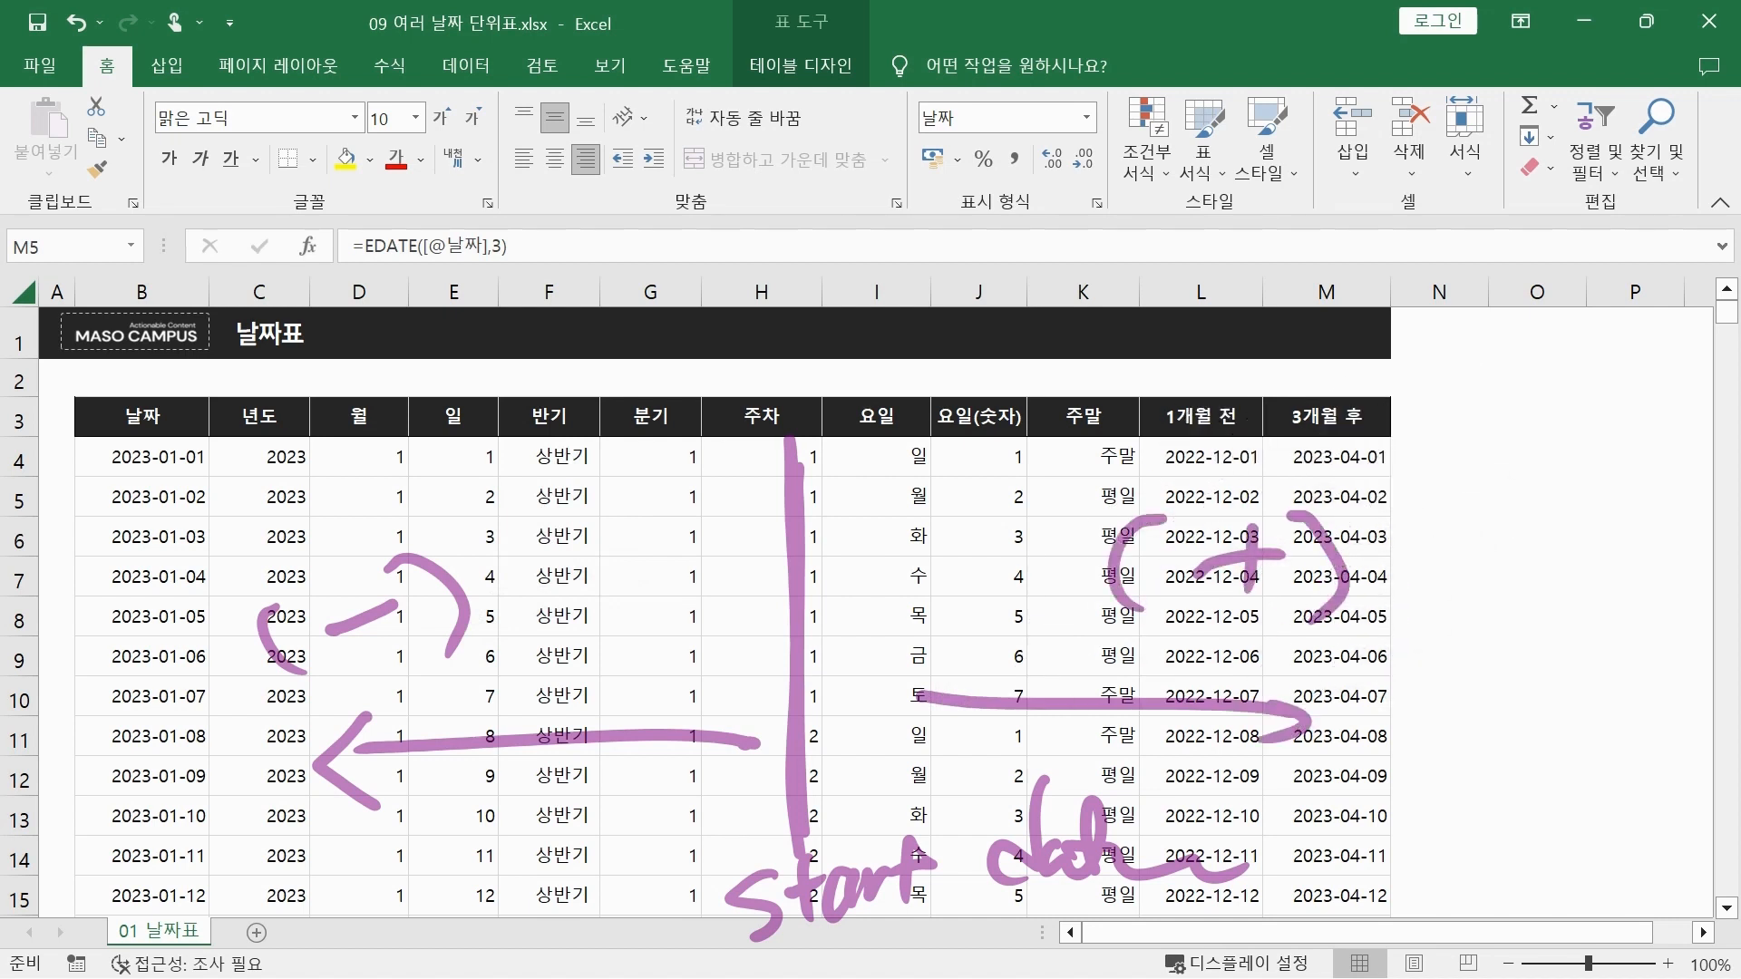
left_click_drag(1197, 367, 1220, 462)
left_click_drag(1333, 346, 1405, 464)
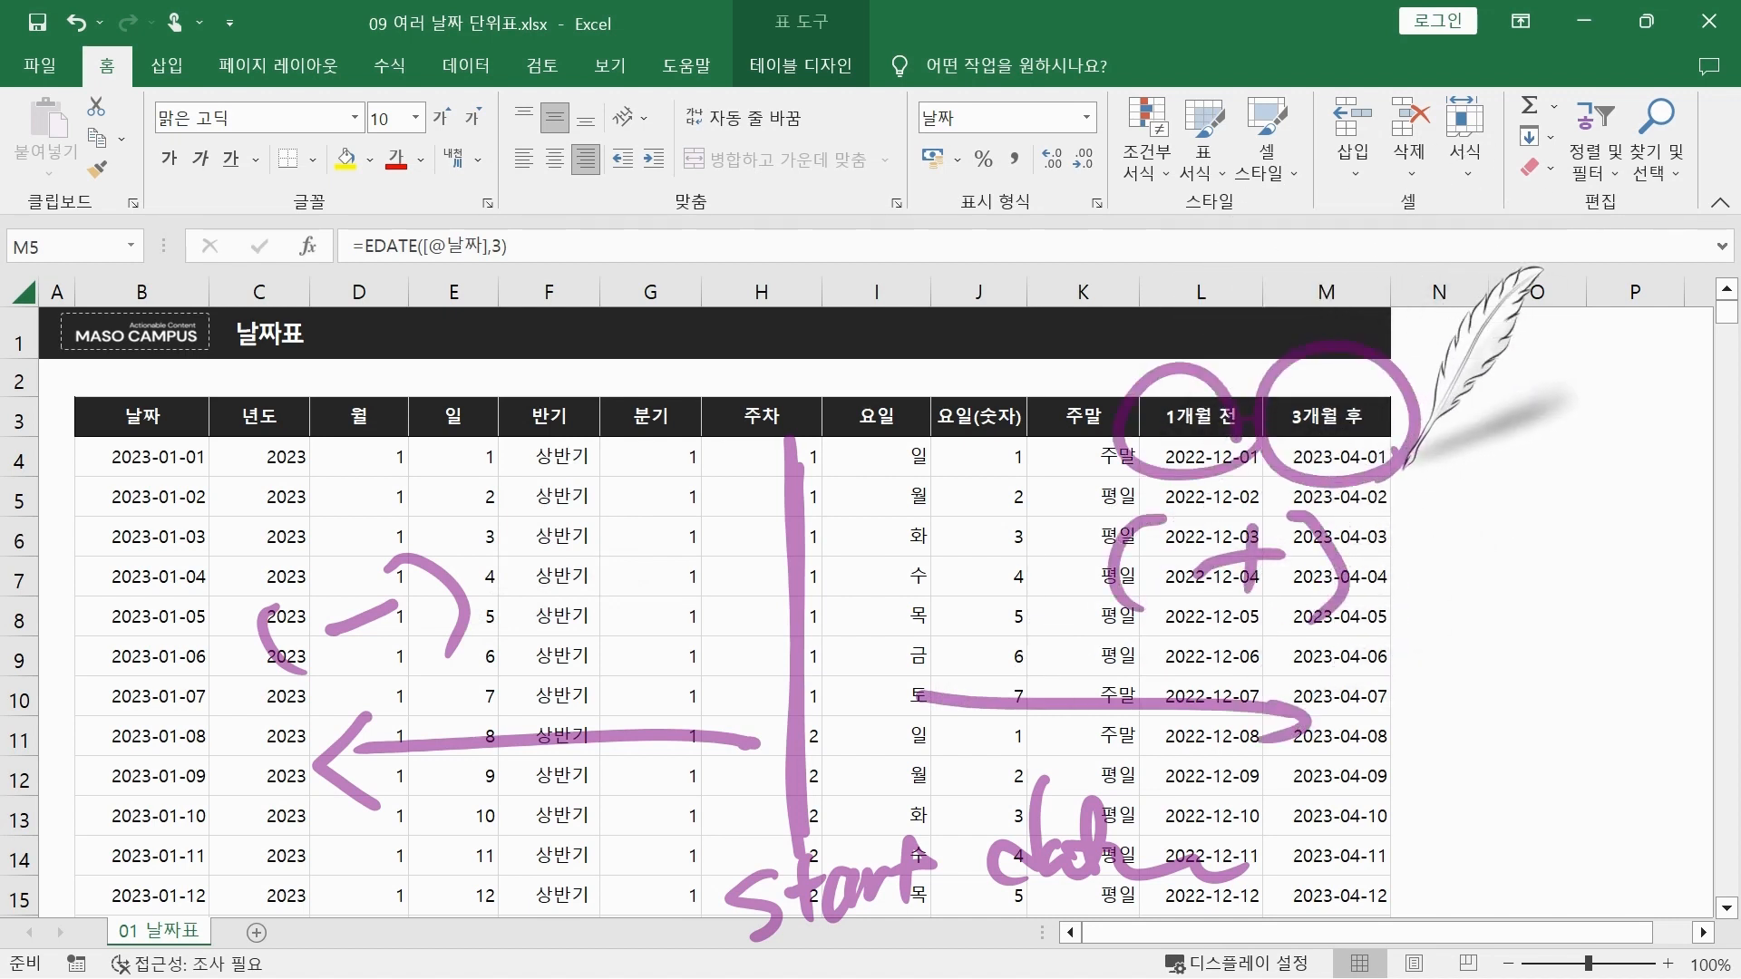
key("Escape")
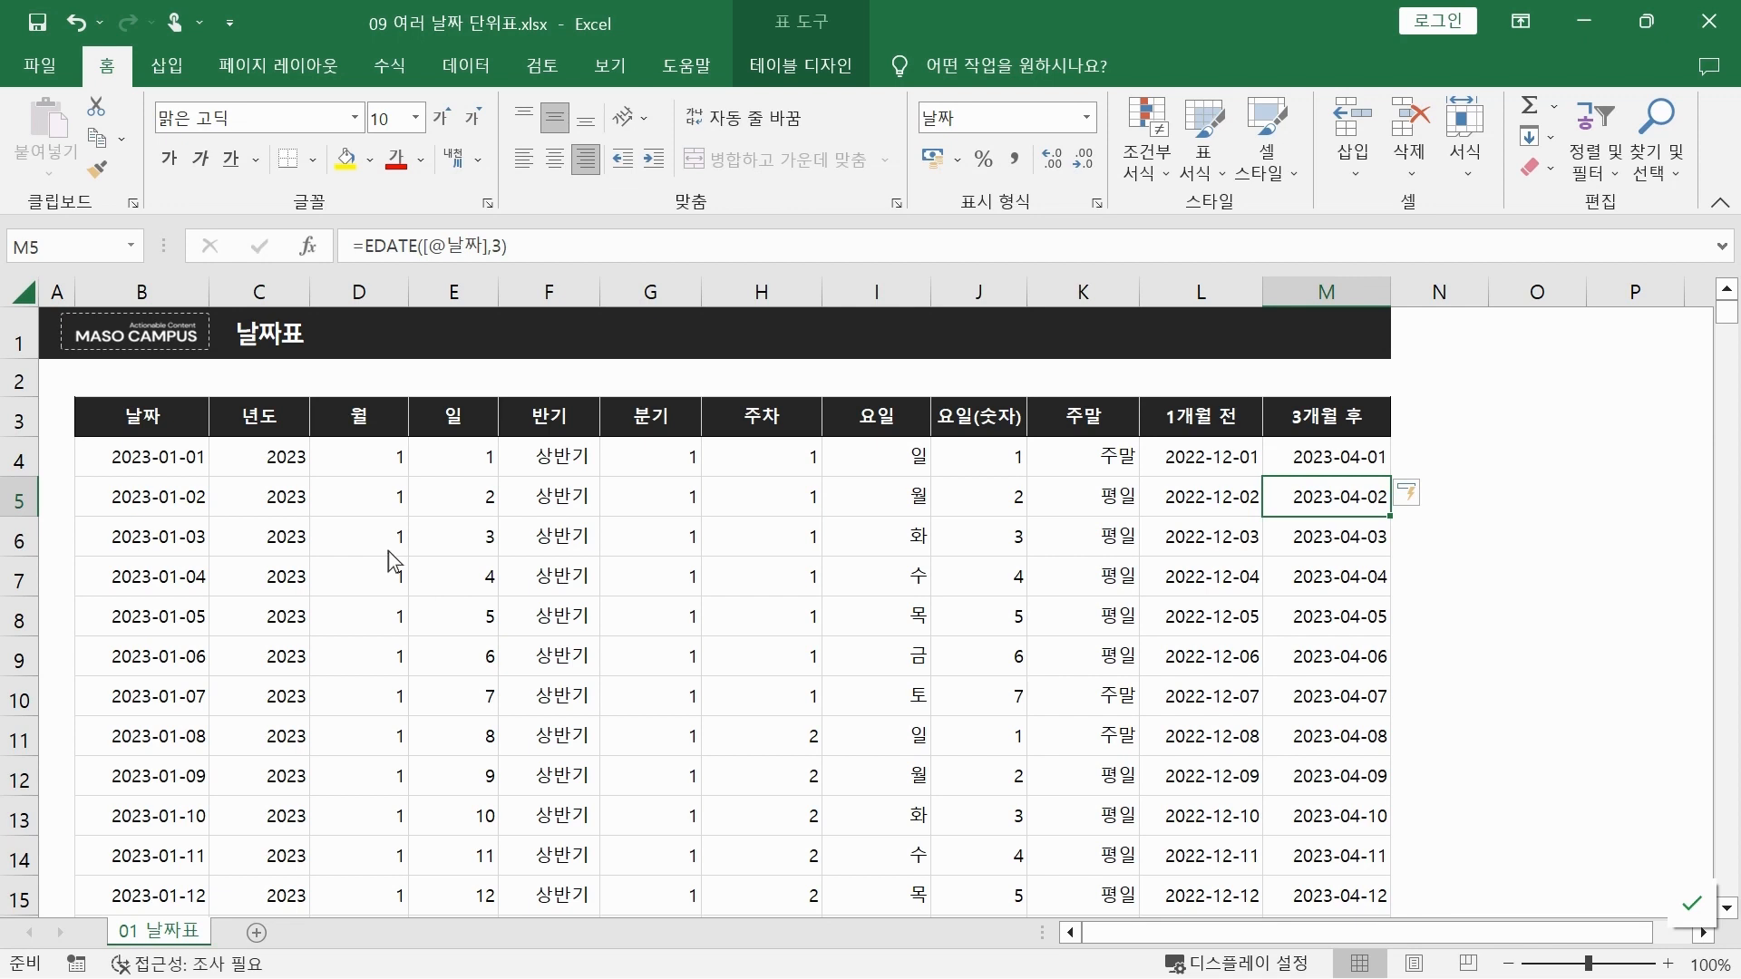
- Review the 날짜 column's first entry and the formulas behind the 년도, 월, 일, 반기 and 분기 columns
left_click(172, 456)
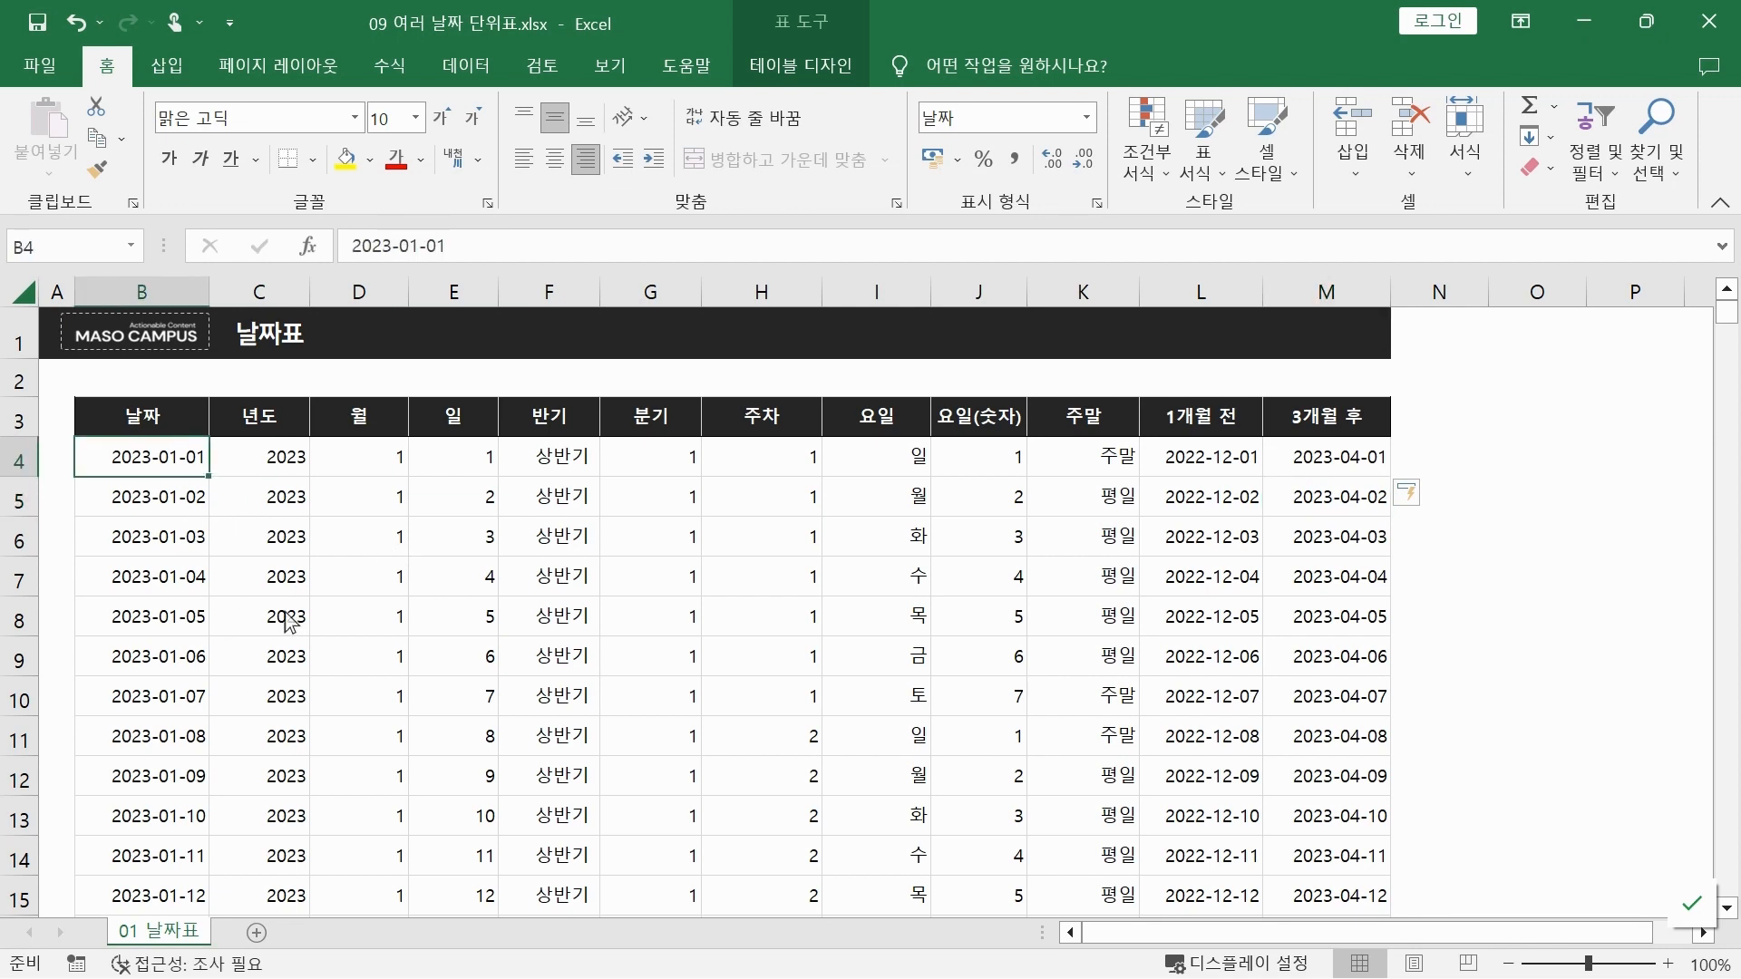
left_click(288, 513)
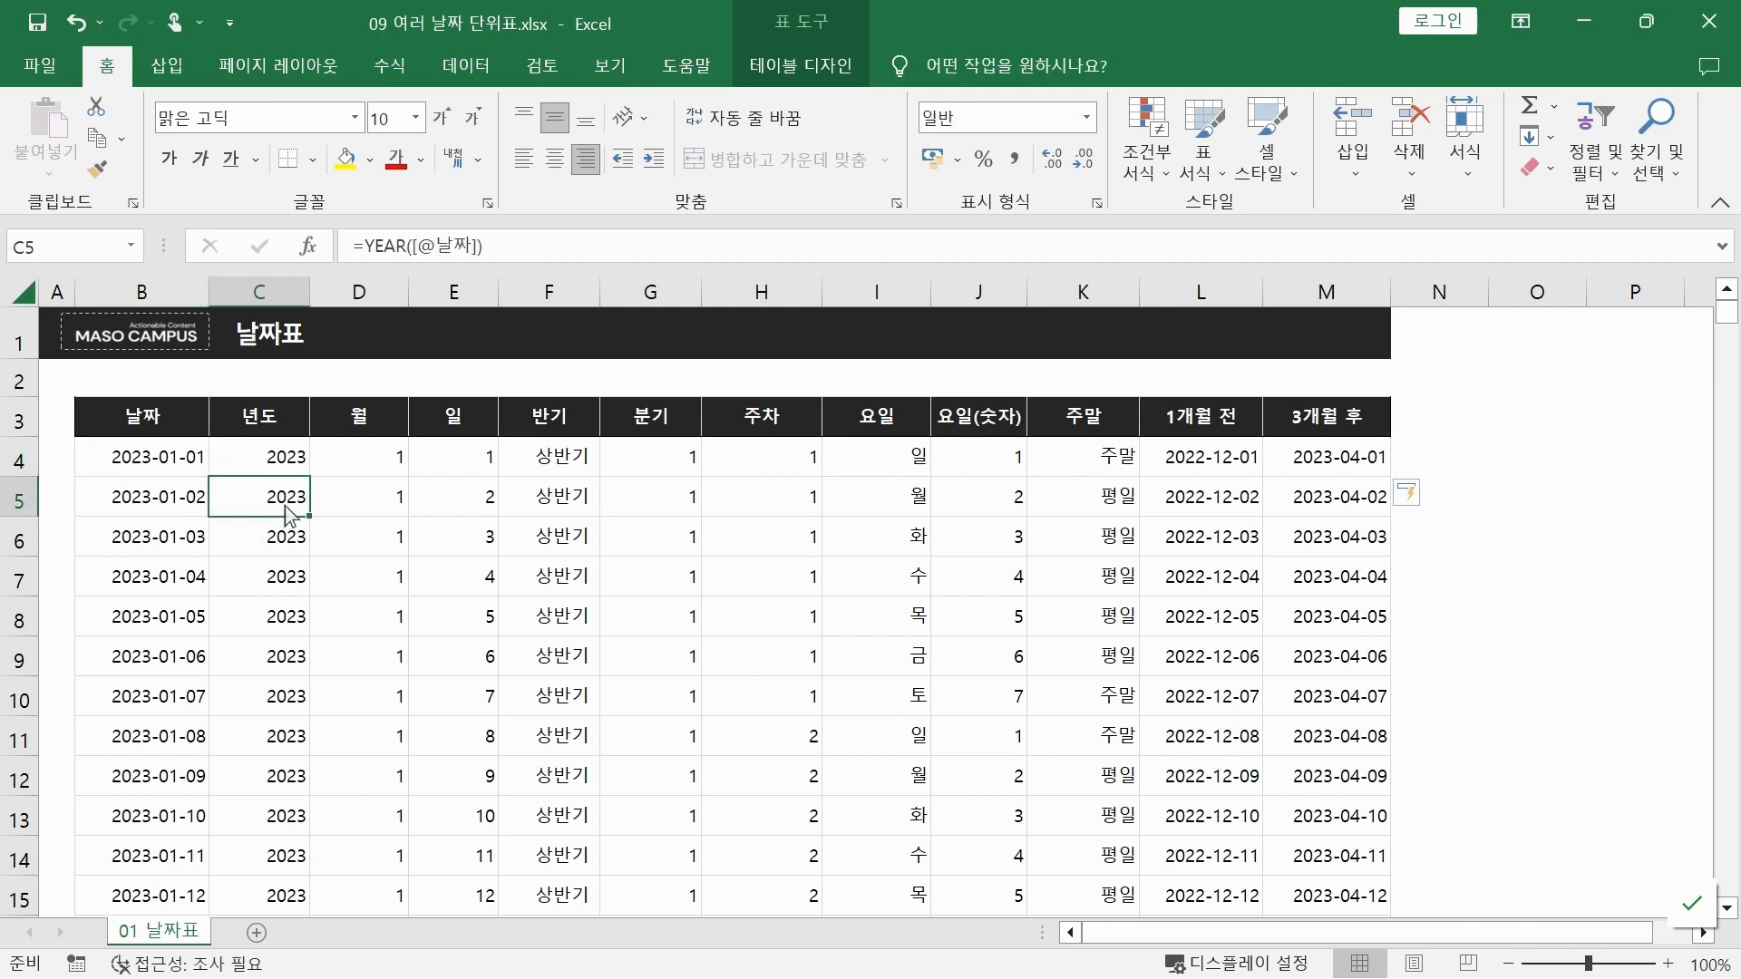
left_click(333, 525)
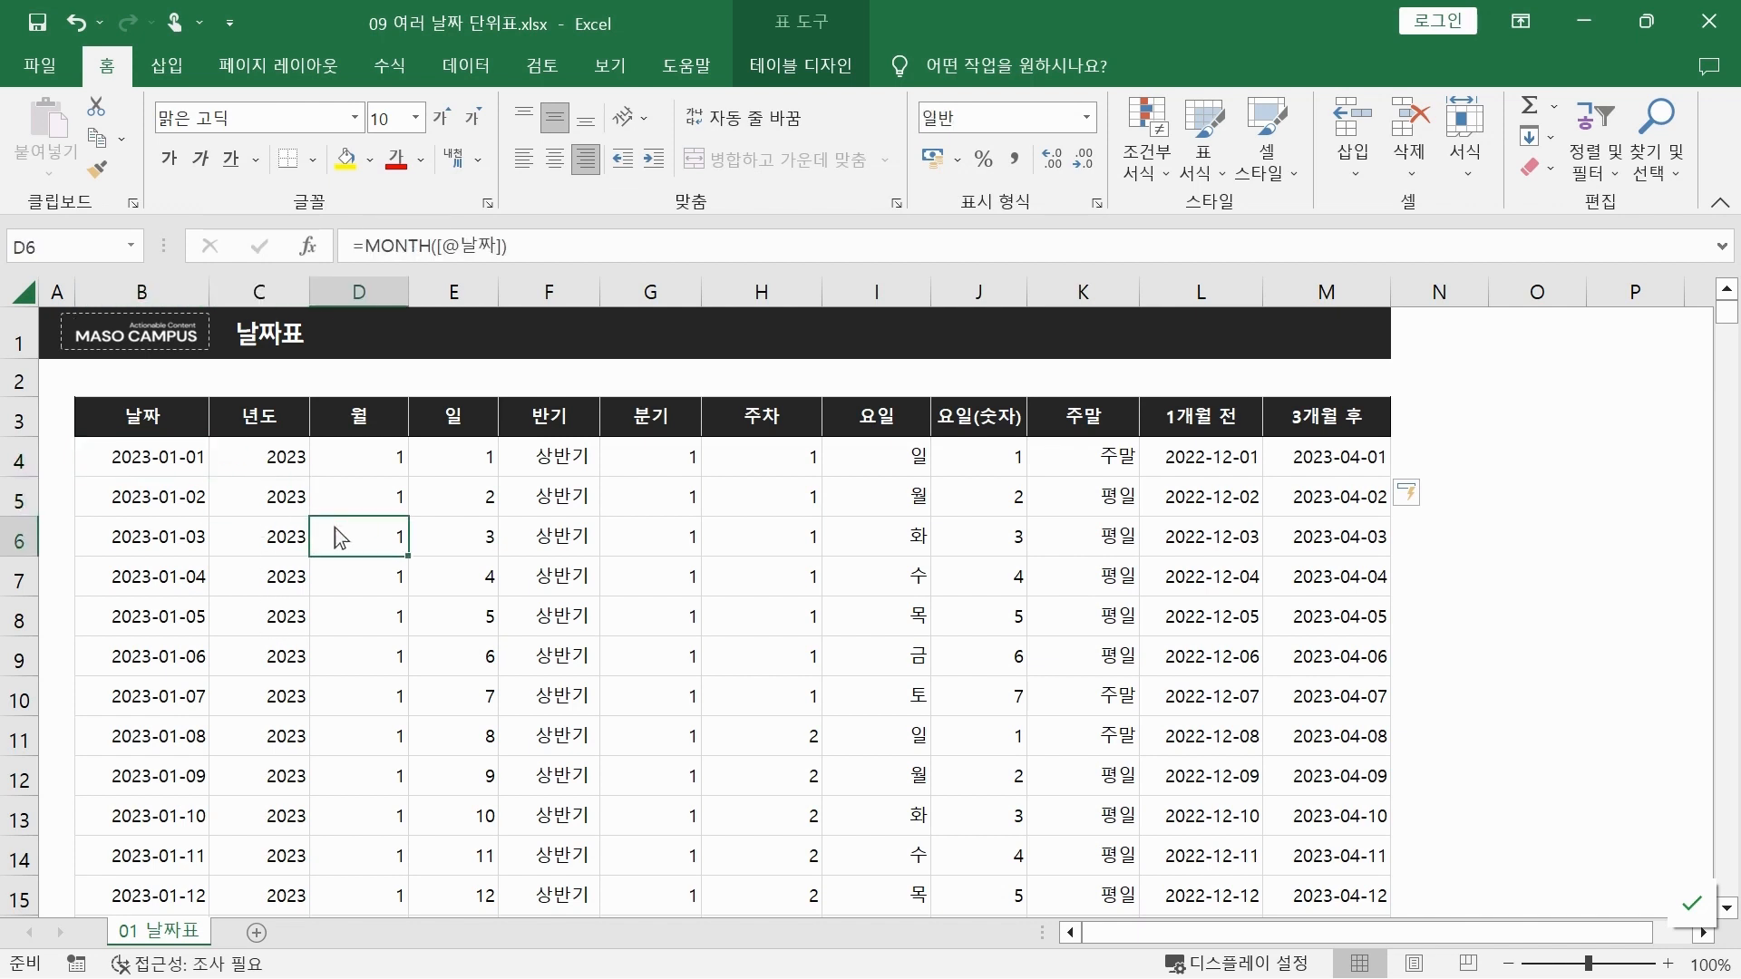
left_click(457, 513)
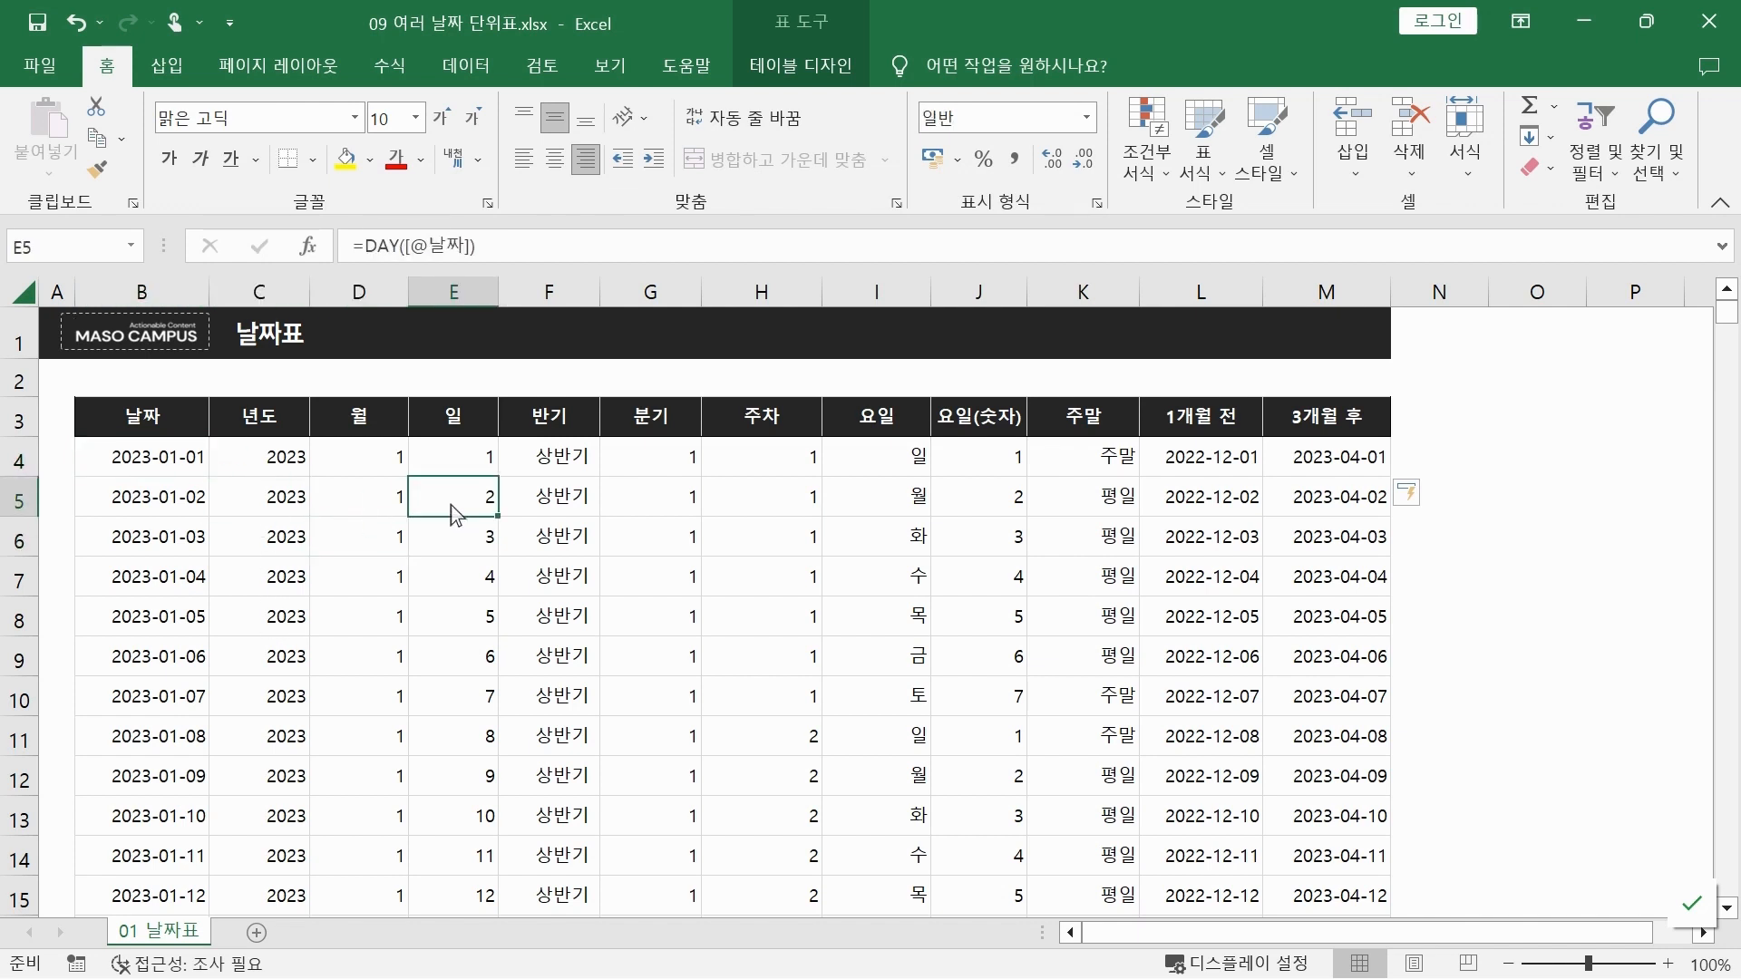
left_click(541, 509)
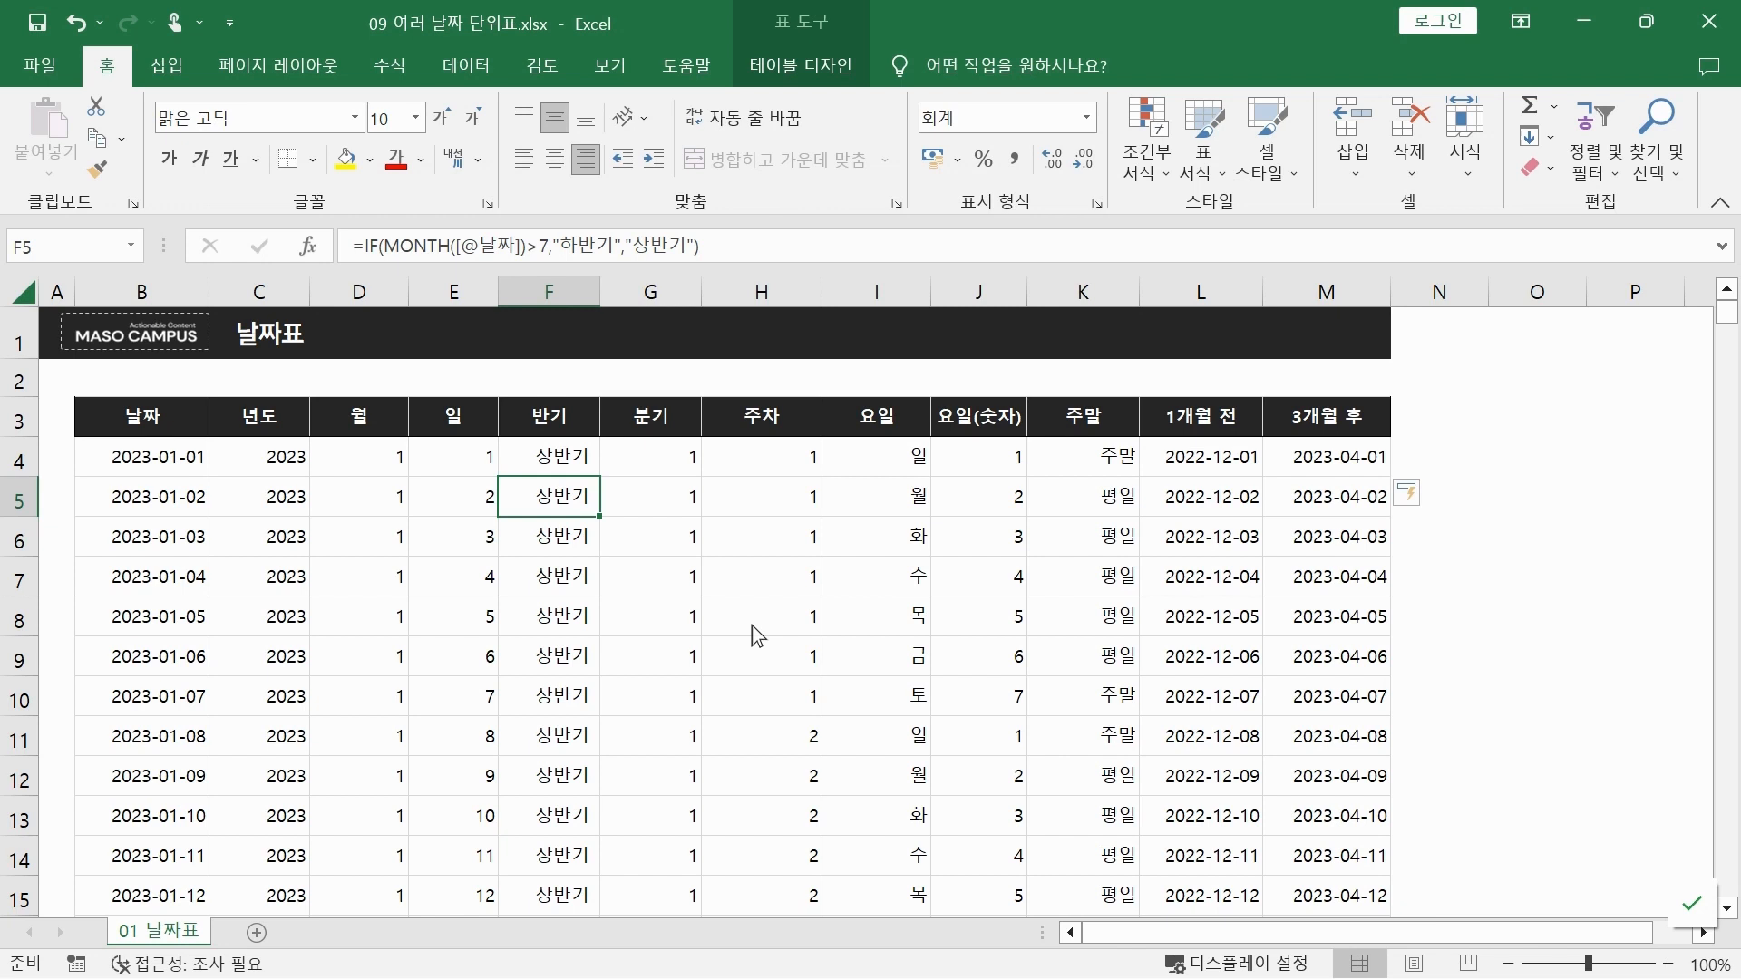
left_click(664, 453)
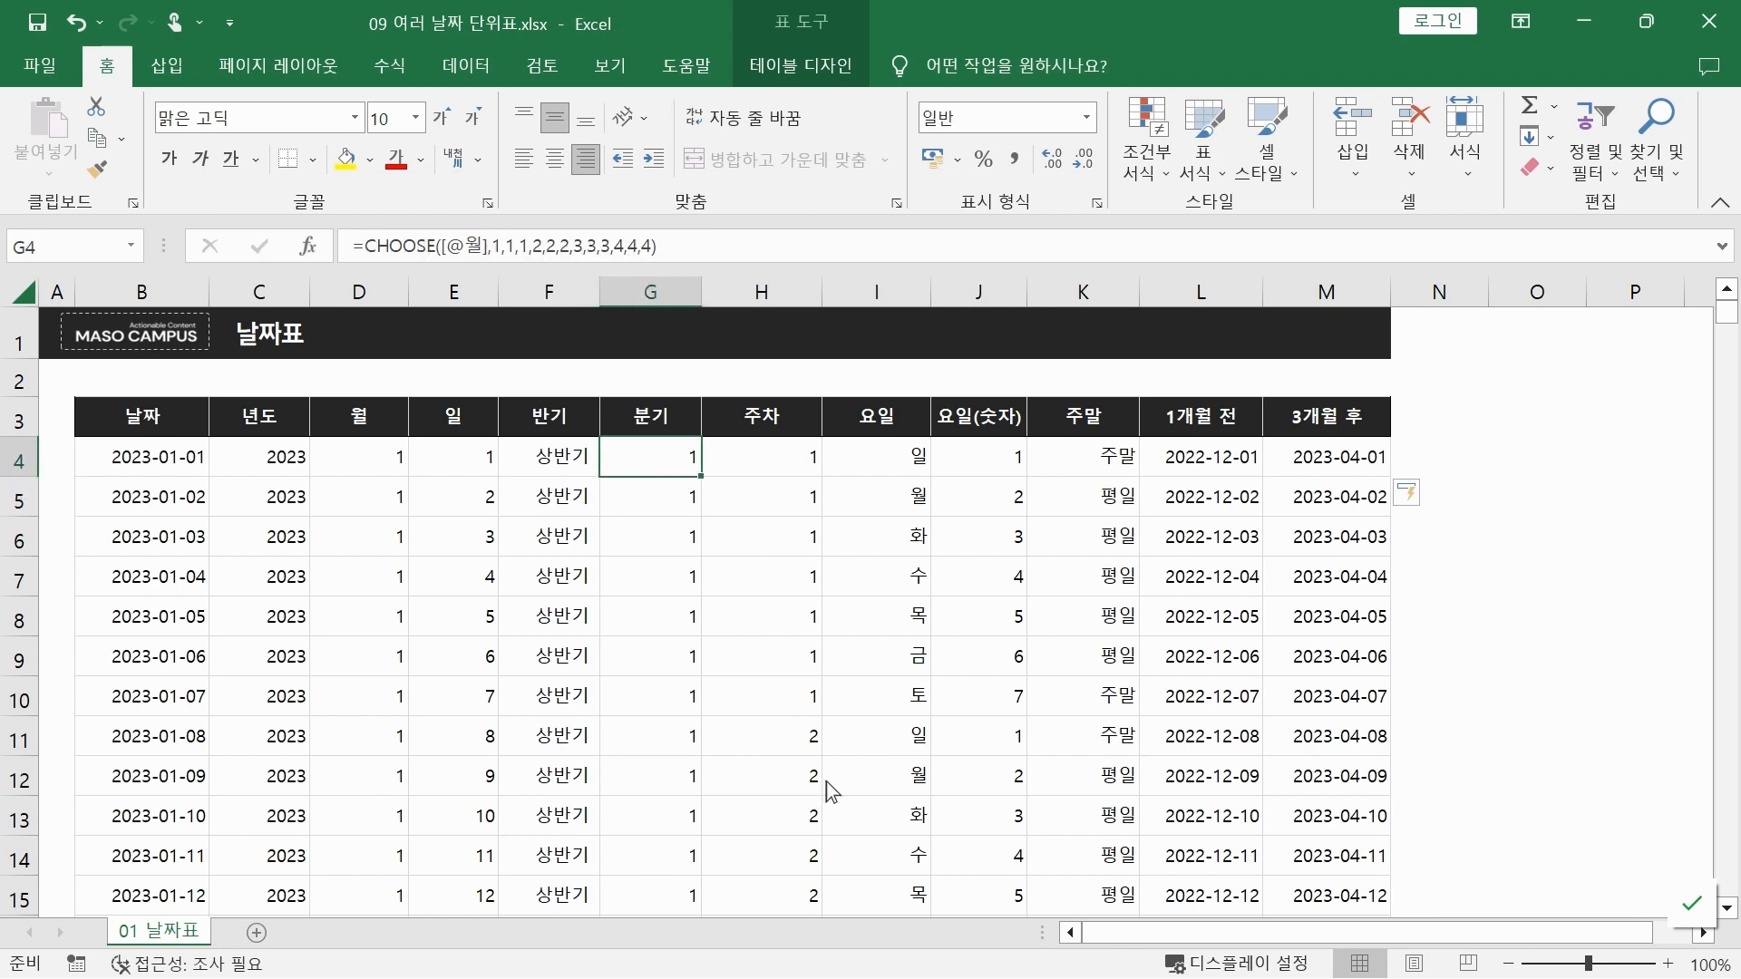